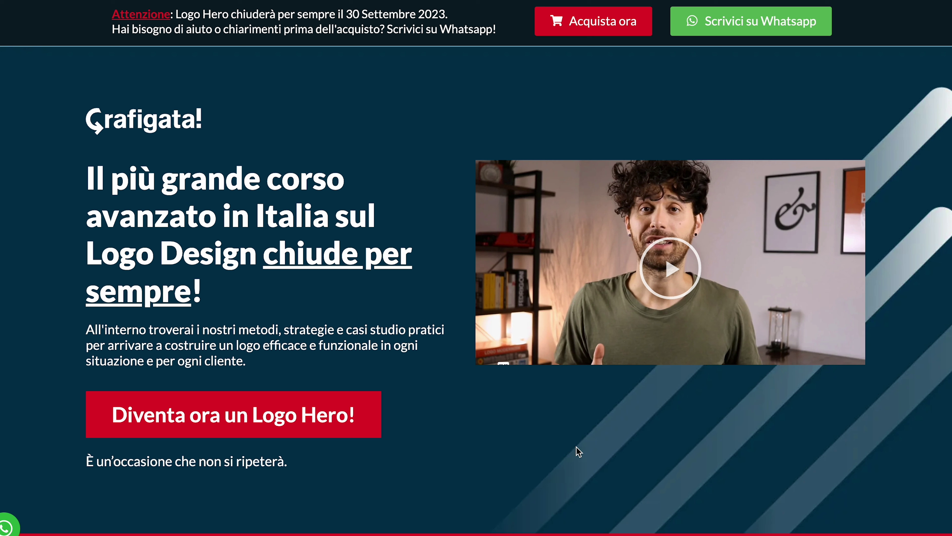
Scroll down the Grafigata Logo Hero course page to the paragraphs about the course's value
scroll(577, 443, "down", 5)
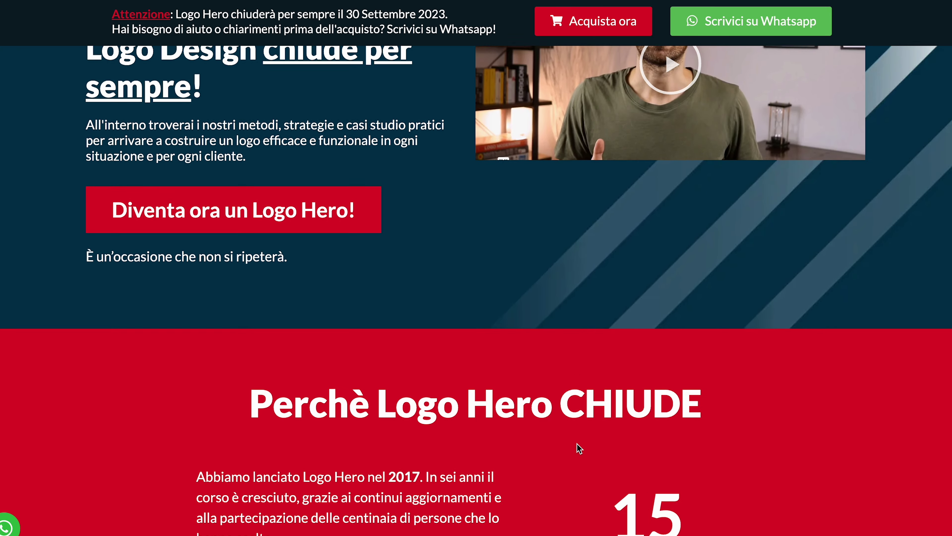
scroll(577, 443, "down", 3)
scroll(577, 443, "down", 2)
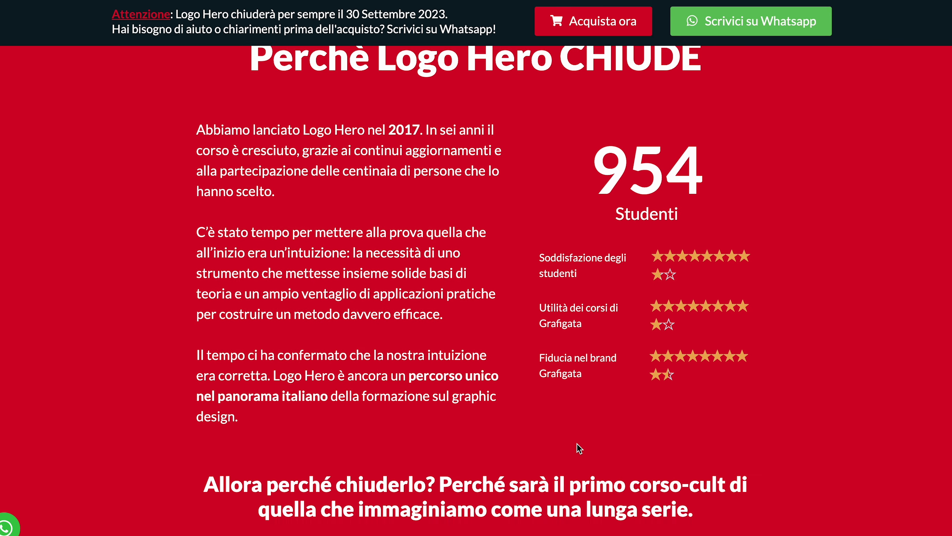
scroll(577, 444, "down", 6)
scroll(578, 443, "down", 5)
scroll(577, 443, "down", 4)
scroll(578, 444, "down", 6)
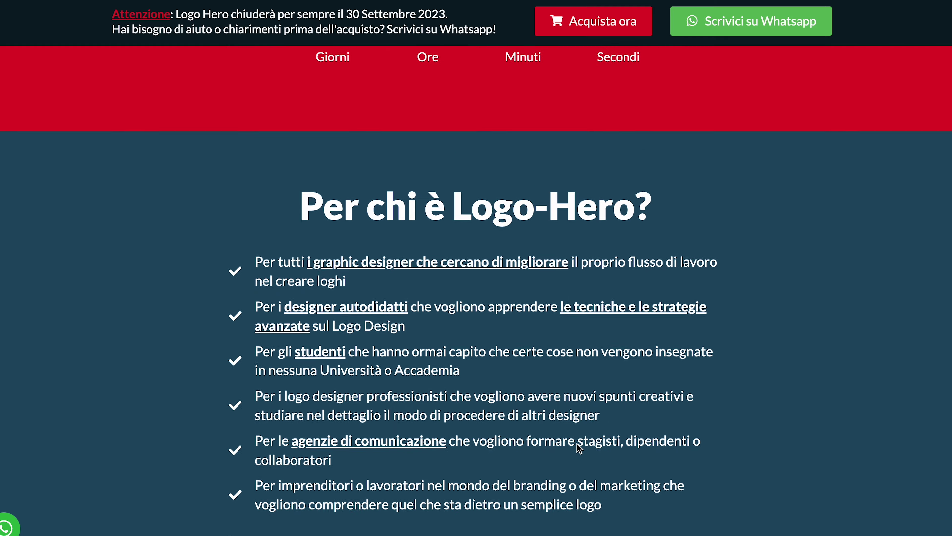
scroll(577, 446, "down", 3)
scroll(578, 449, "down", 5)
scroll(579, 449, "down", 2)
scroll(579, 449, "down", 9)
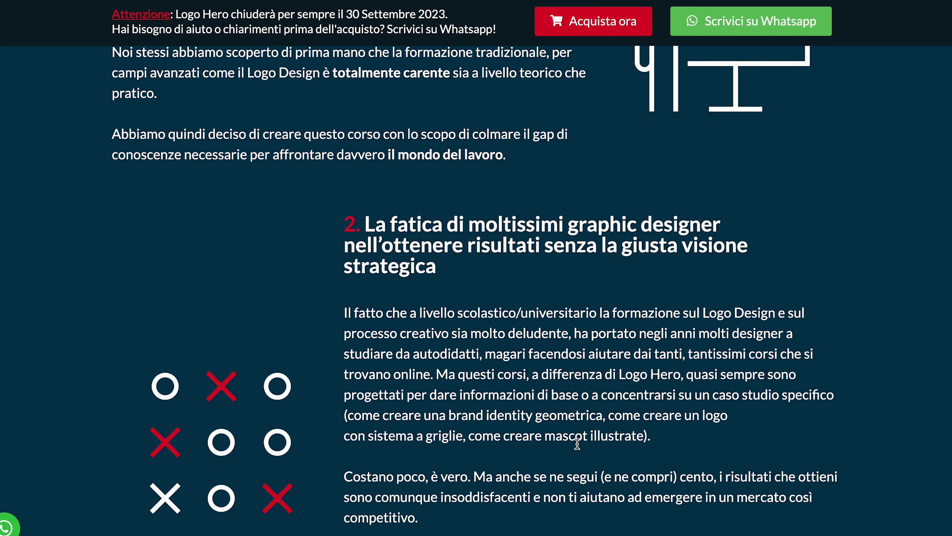
scroll(578, 449, "down", 4)
scroll(578, 449, "down", 6)
scroll(577, 444, "down", 2)
scroll(577, 444, "down", 12)
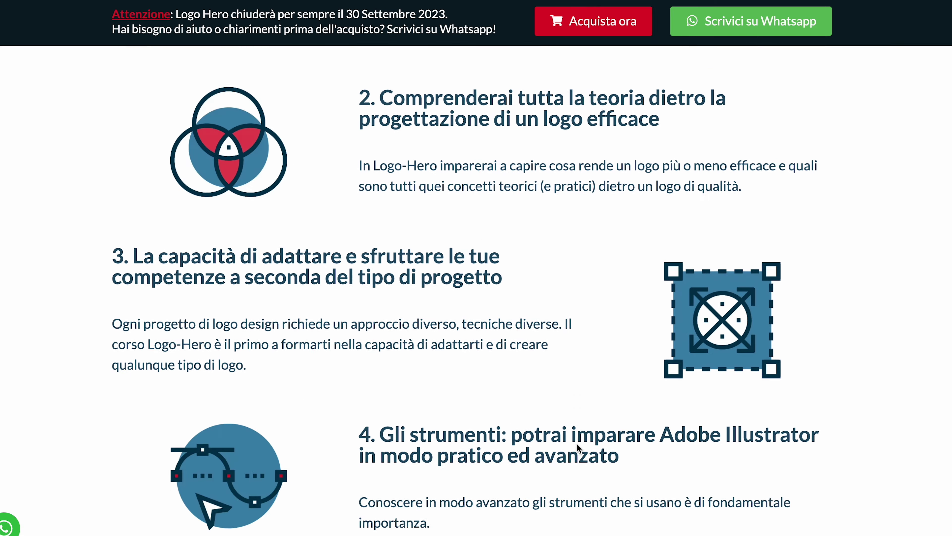
scroll(577, 444, "down", 3)
scroll(577, 444, "down", 10)
scroll(577, 444, "down", 4)
scroll(578, 444, "down", 5)
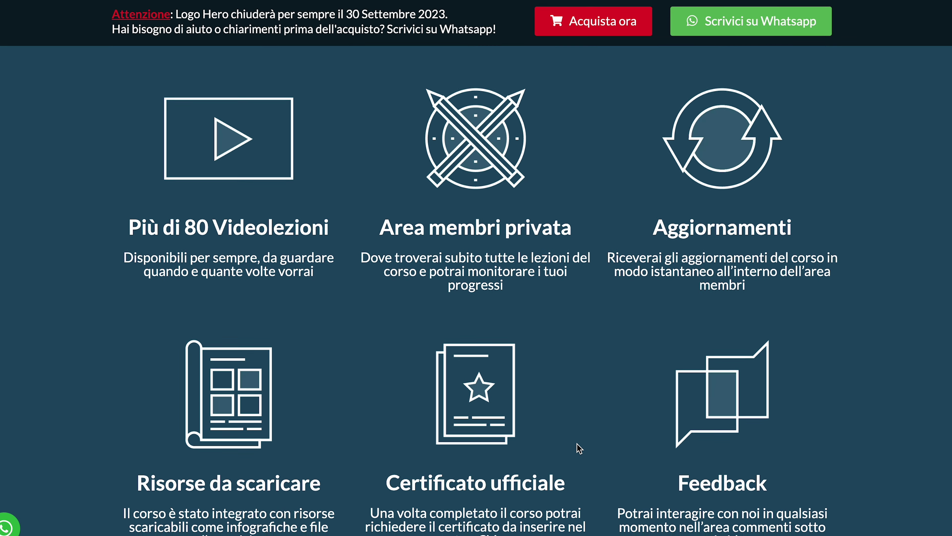
scroll(577, 444, "down", 6)
scroll(576, 443, "down", 3)
scroll(577, 443, "down", 10)
scroll(576, 442, "down", 5)
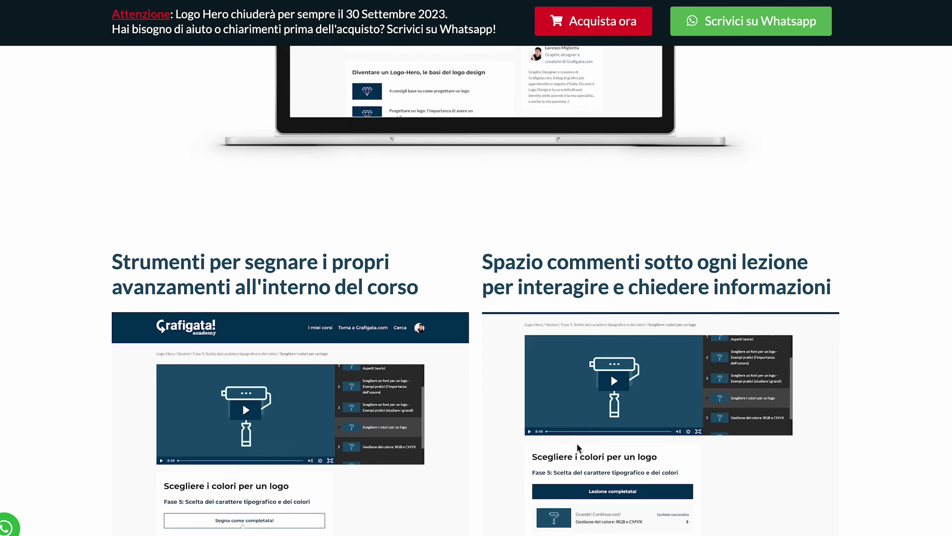
scroll(577, 443, "down", 5)
scroll(576, 443, "down", 10)
scroll(578, 443, "down", 3)
scroll(577, 444, "down", 10)
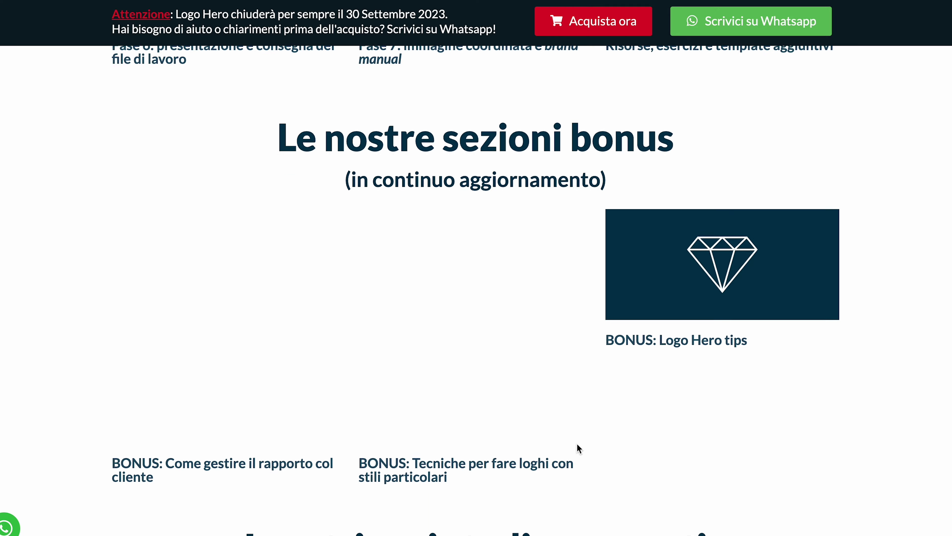
scroll(578, 443, "down", 6)
scroll(577, 444, "down", 10)
scroll(577, 443, "down", 4)
scroll(577, 444, "down", 10)
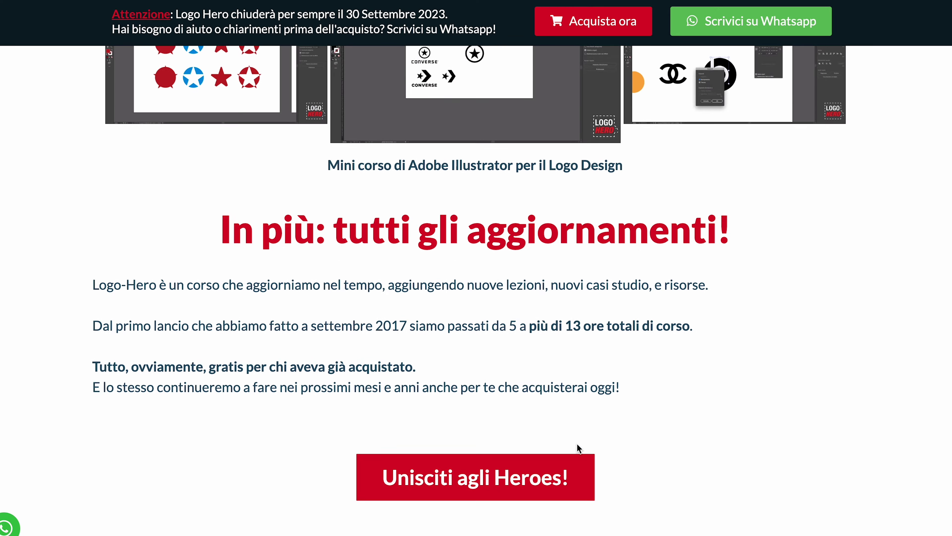
scroll(577, 444, "down", 4)
scroll(577, 444, "down", 10)
scroll(577, 444, "down", 2)
scroll(577, 444, "down", 10)
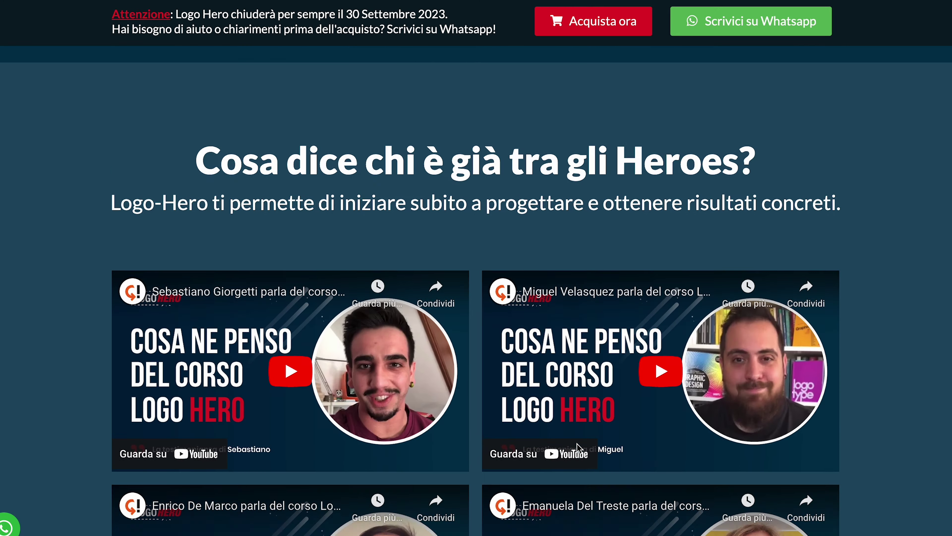
scroll(577, 443, "down", 3)
scroll(578, 444, "down", 10)
scroll(576, 444, "down", 3)
scroll(577, 443, "down", 10)
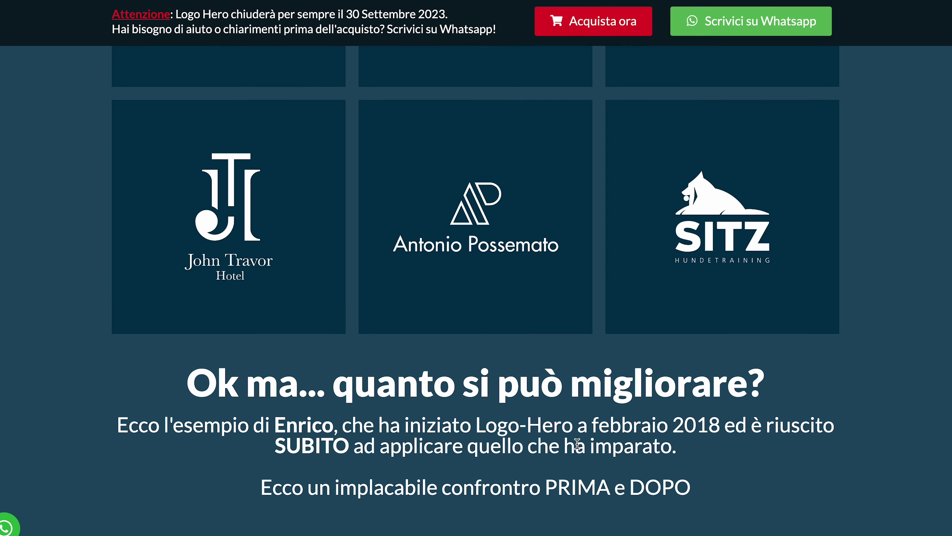
scroll(576, 444, "down", 1)
scroll(577, 443, "down", 10)
scroll(577, 443, "down", 5)
scroll(576, 444, "down", 10)
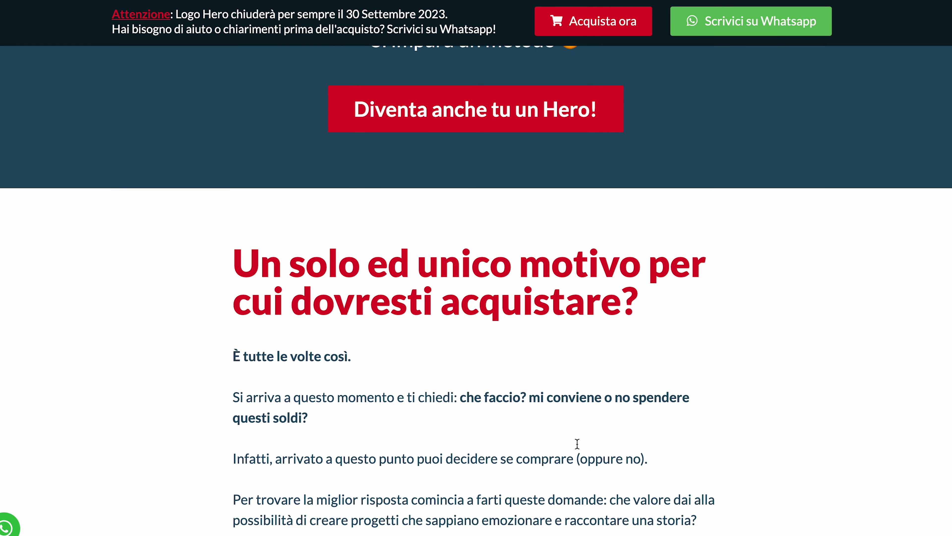
scroll(577, 444, "down", 2)
scroll(576, 444, "down", 10)
scroll(577, 443, "down", 1)
scroll(576, 444, "down", 10)
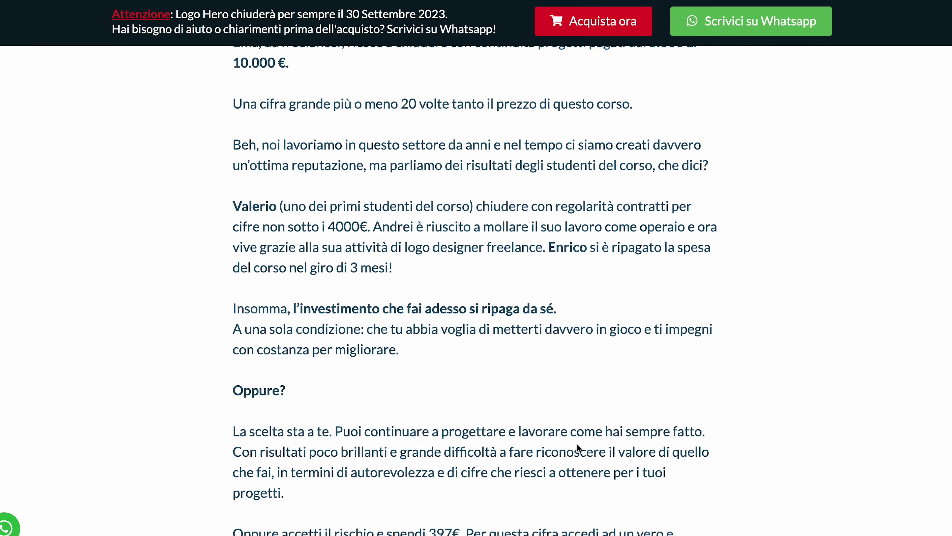
scroll(577, 444, "down", 3)
scroll(577, 444, "down", 10)
scroll(577, 443, "down", 2)
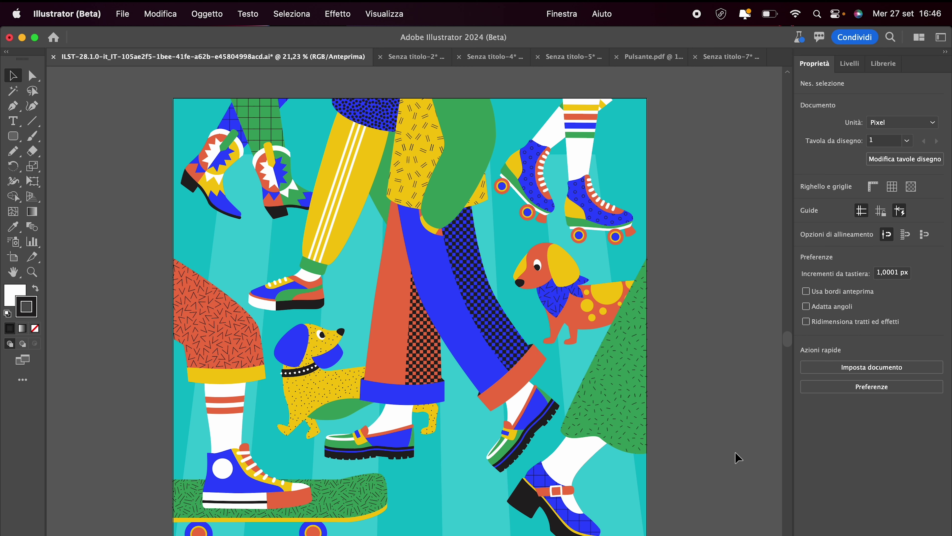
Pan the Illustrator canvas left to centre the walking-legs, shoes and dogs illustration
scroll(563, 314, "left", 5)
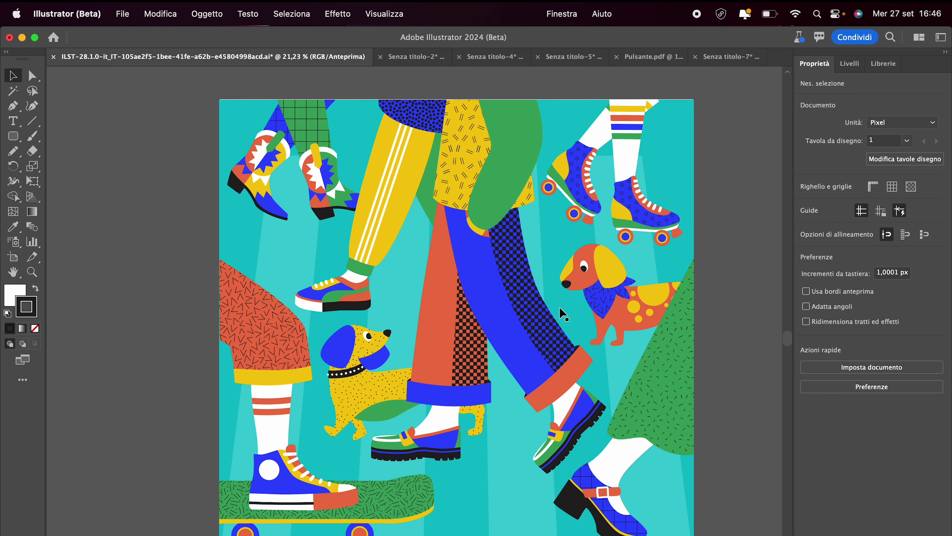
scroll(563, 314, "left", 2)
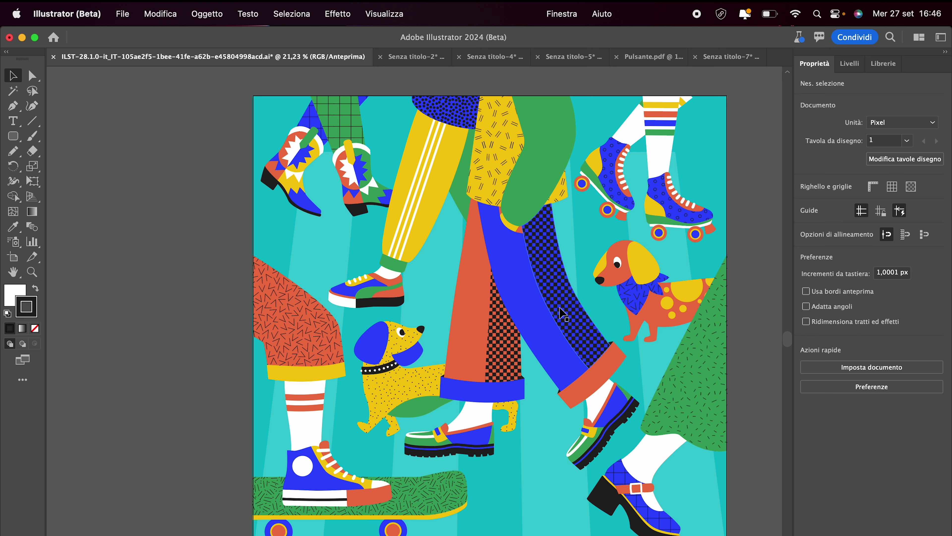
Select the whole illustration group and launch generative recolor from Modifica > Modifica colori
left_click(490, 259)
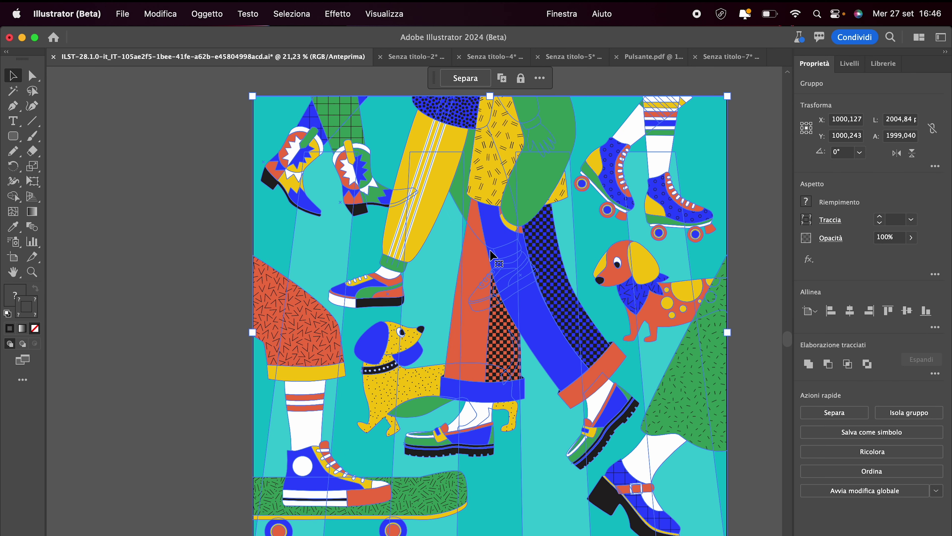
scroll(491, 257, "left", 1)
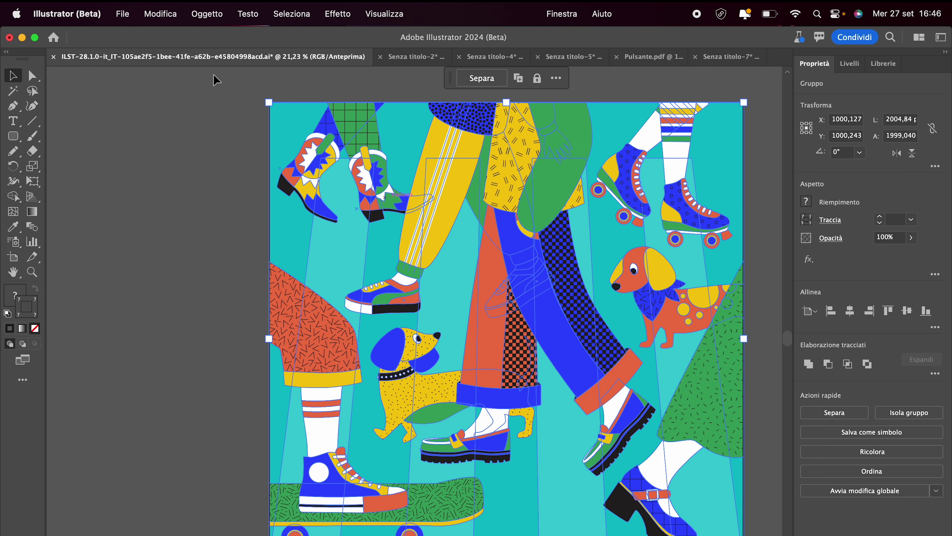
left_click(160, 11)
mouse_move(173, 265)
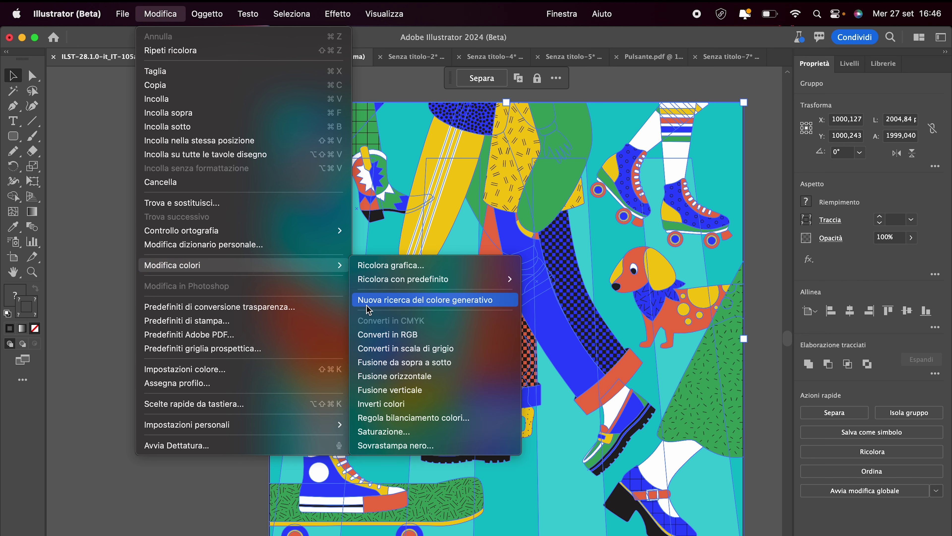
left_click(416, 304)
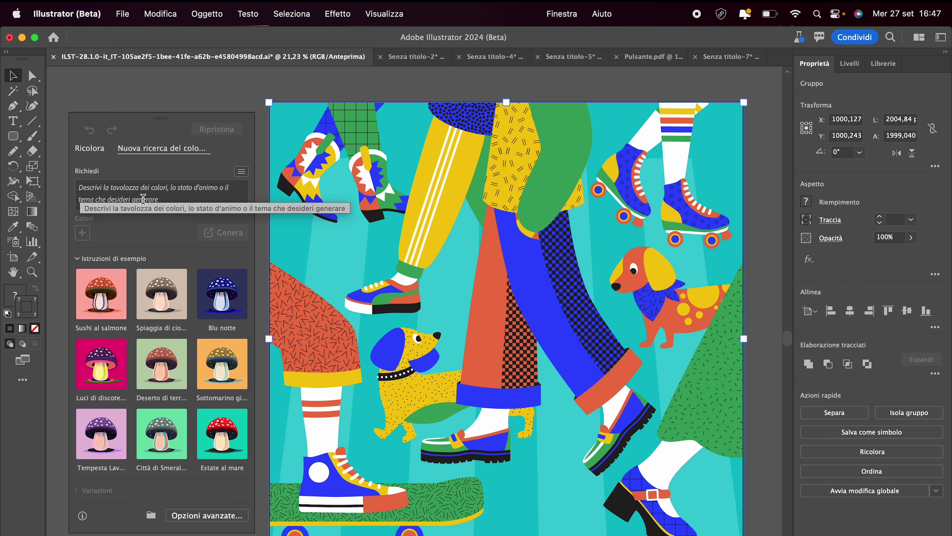
Generate four recolour variations using the 'Deserto di terracotta' sample prompt
left_click(156, 196)
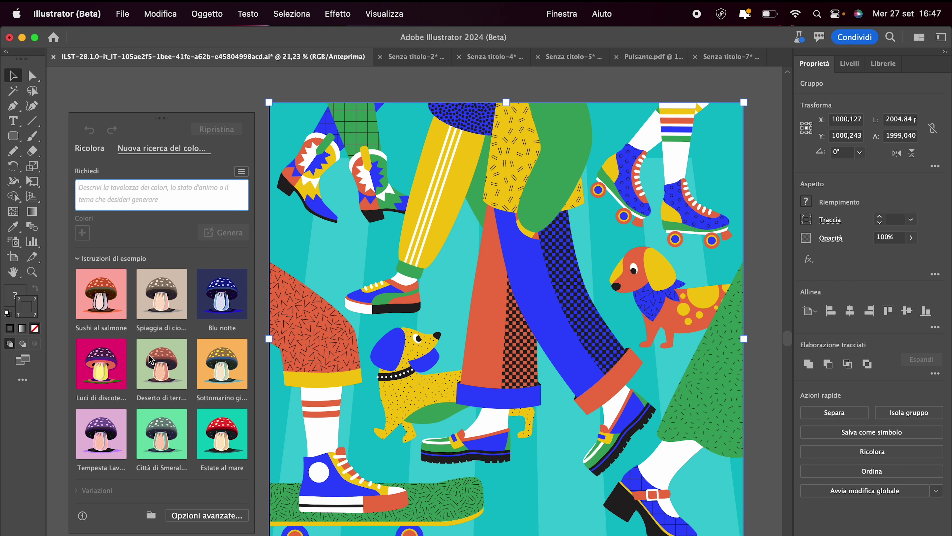
left_click(166, 367)
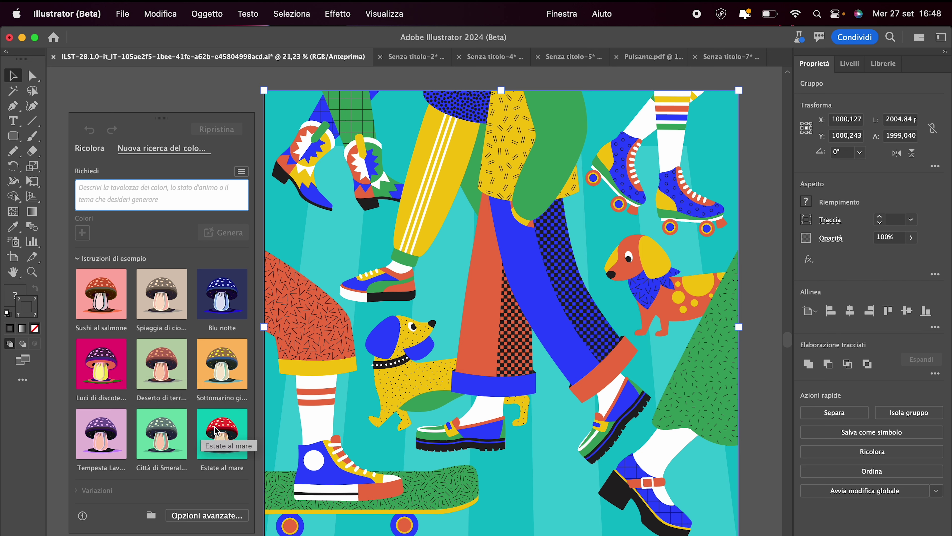
left_click(165, 363)
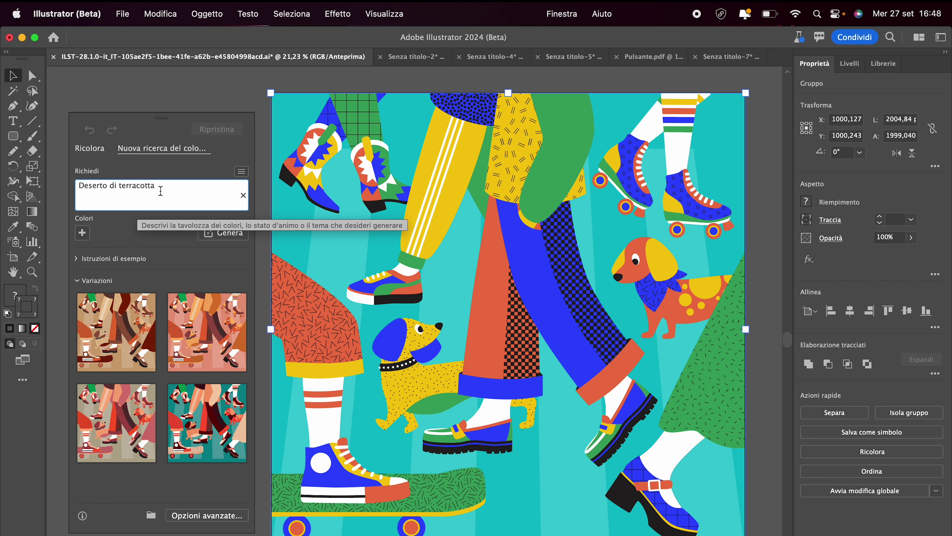
Preview the third and fourth variations, then apply the first terracotta-brown 'Deserto di terracotta' palette
triple_click(161, 191)
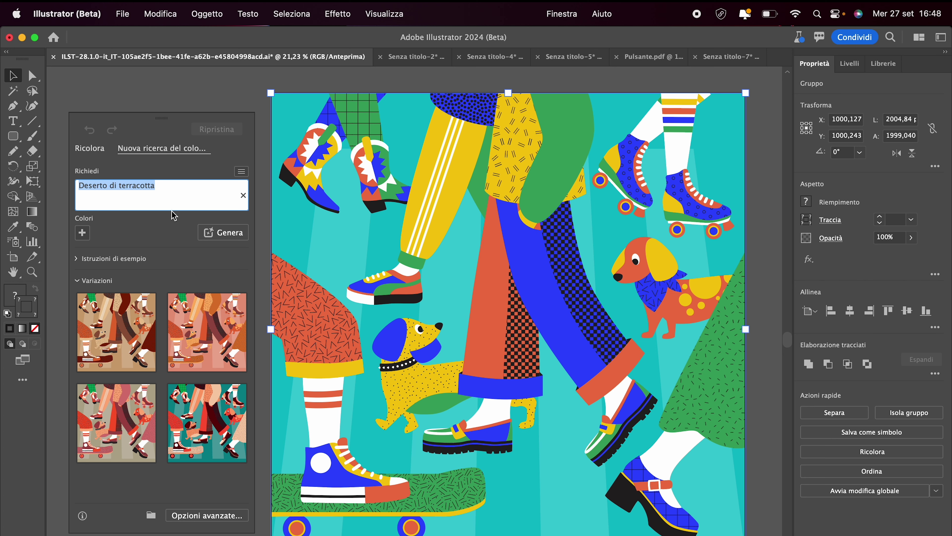
left_click(118, 328)
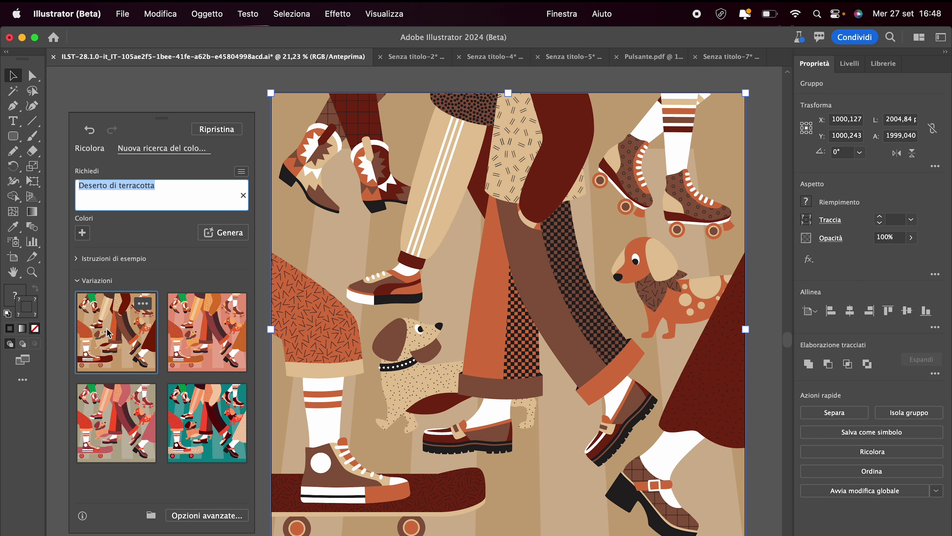
left_click(118, 413)
left_click(204, 410)
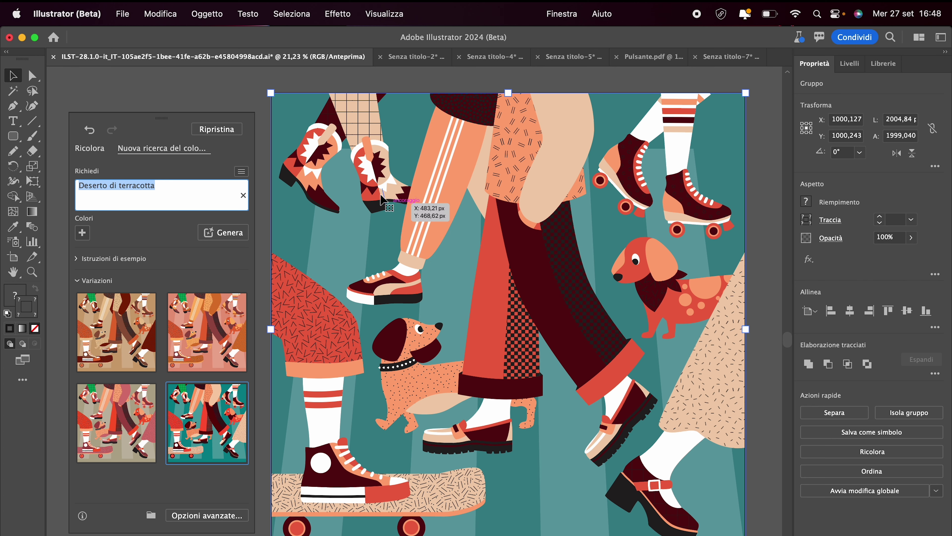
left_click(120, 323)
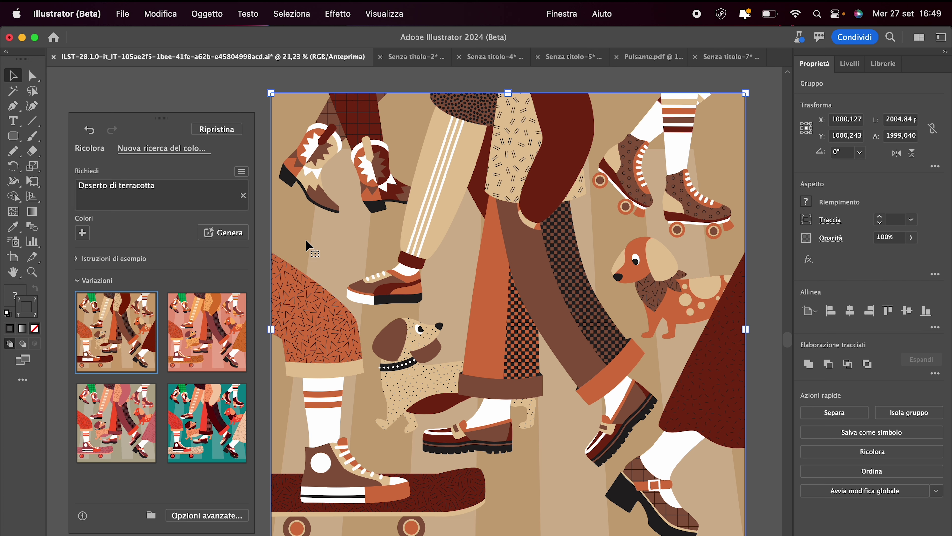
In the font samples document, open Retype (Beta), move it off the lettering and deselect
left_click(407, 58)
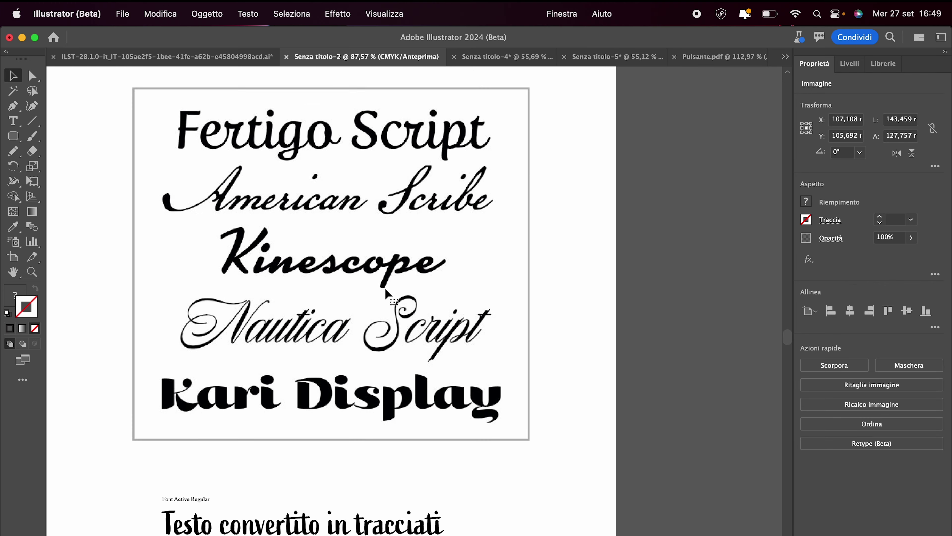
left_click(386, 291)
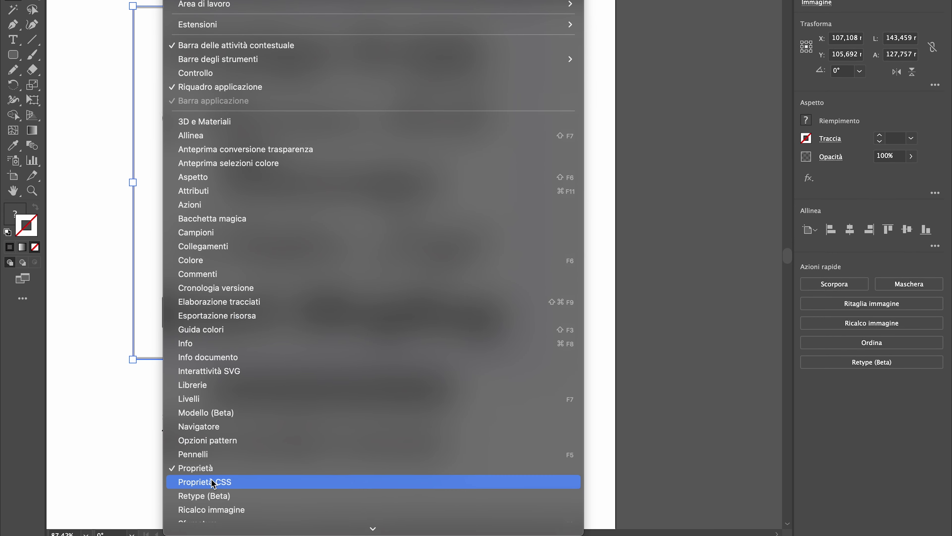
left_click(215, 493)
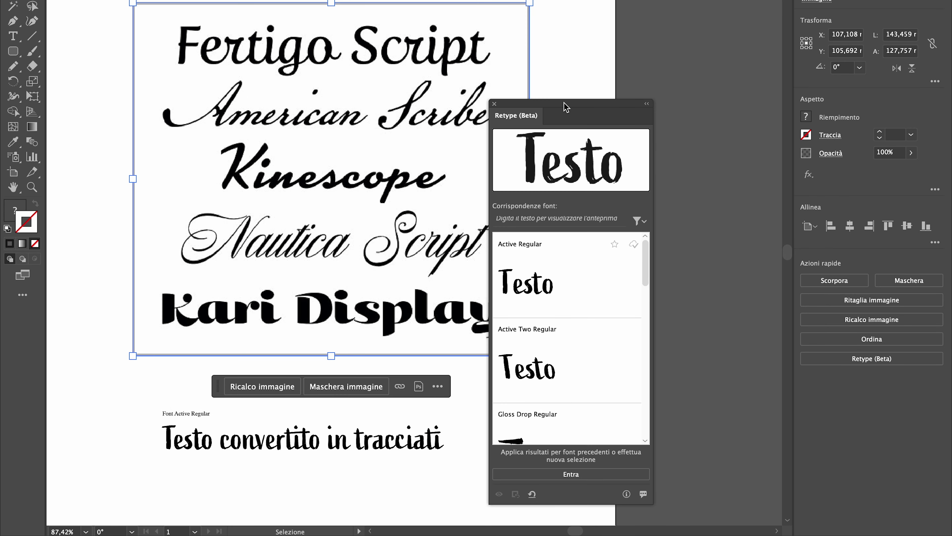
left_click_drag(564, 106, 671, 25)
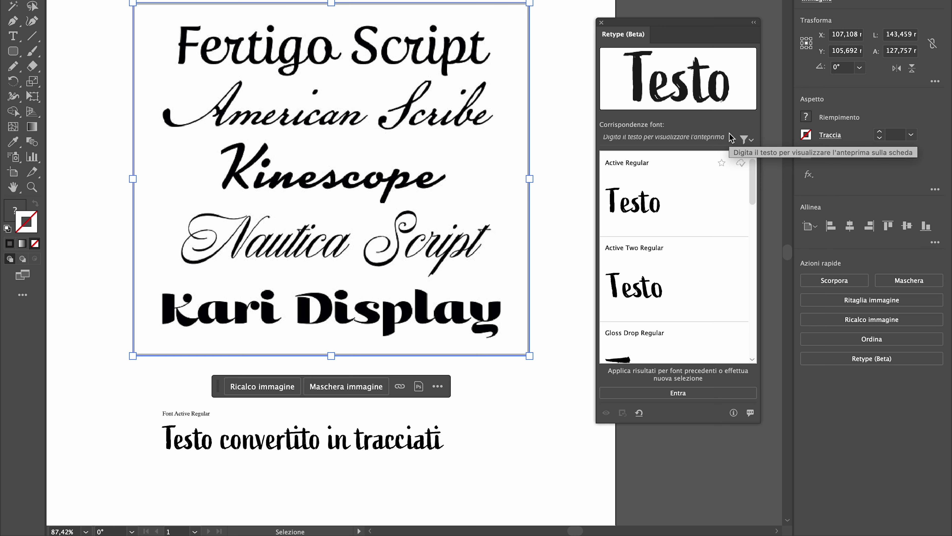
left_click(561, 105)
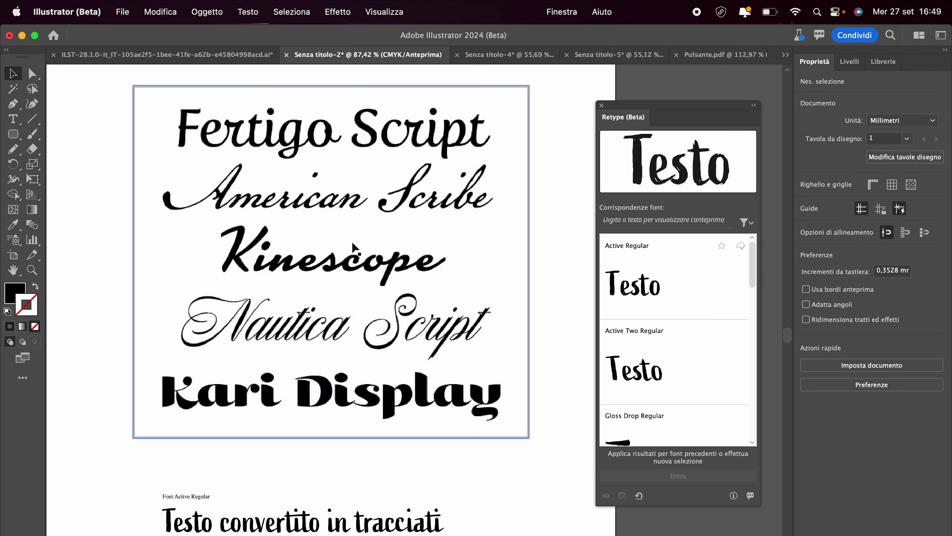
Zoom around the artboard and select the script-font sample image
scroll(307, 258, "up", 3)
scroll(308, 258, "up", 3)
scroll(308, 259, "up", 3)
scroll(439, 248, "down", 3)
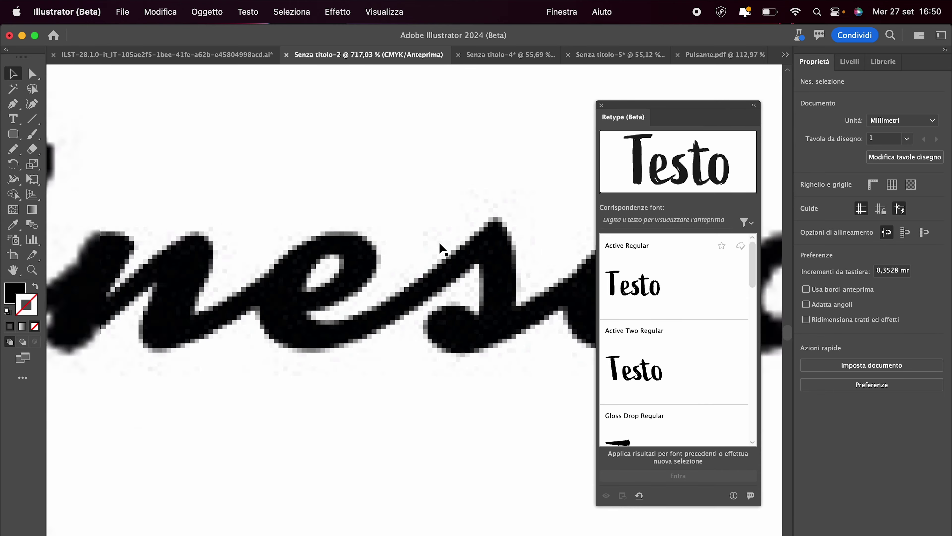
scroll(440, 248, "down", 3)
scroll(440, 249, "down", 3)
scroll(440, 248, "down", 2)
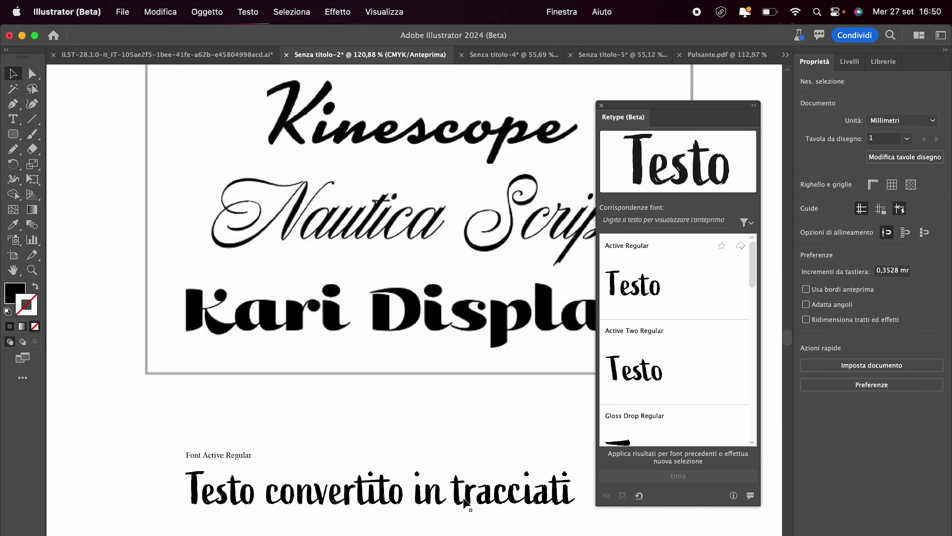
scroll(360, 304, "up", 2)
scroll(359, 303, "up", 2)
left_click(301, 313)
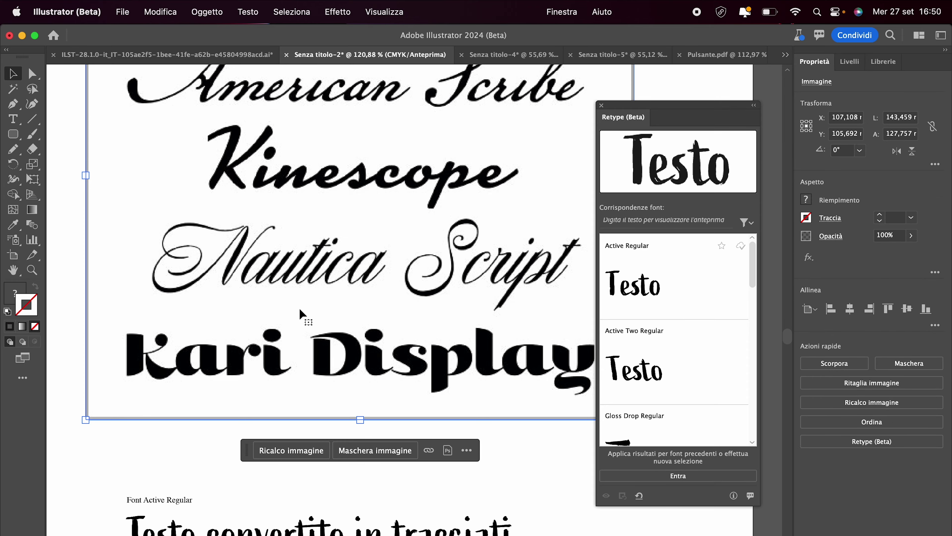
scroll(302, 313, "up", 3)
scroll(301, 313, "down", 2)
scroll(302, 313, "down", 1)
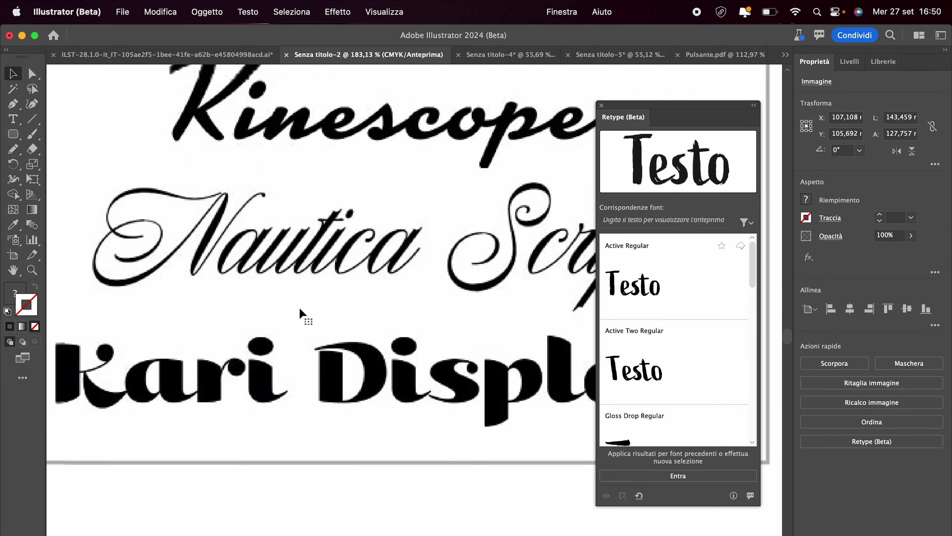
scroll(302, 313, "down", 2)
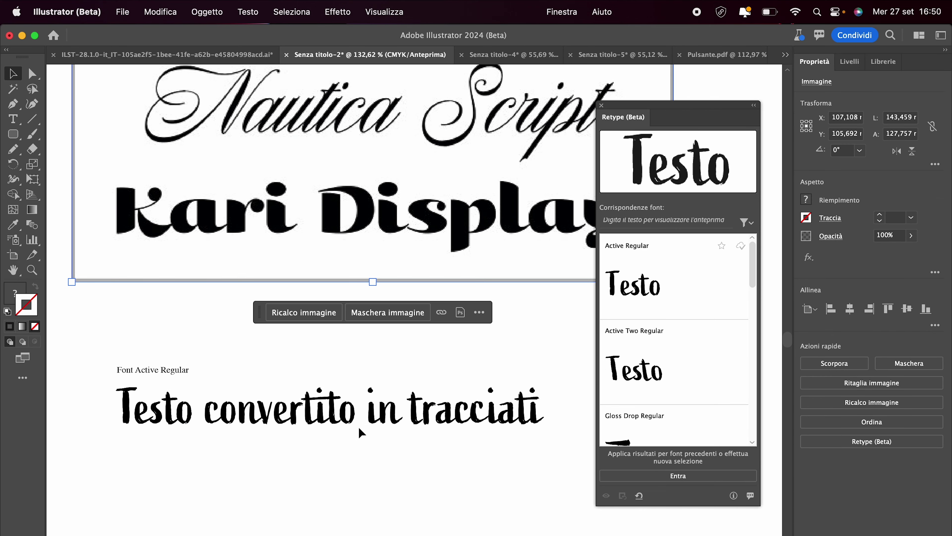
scroll(117, 367, "up", 5)
scroll(117, 367, "up", 3)
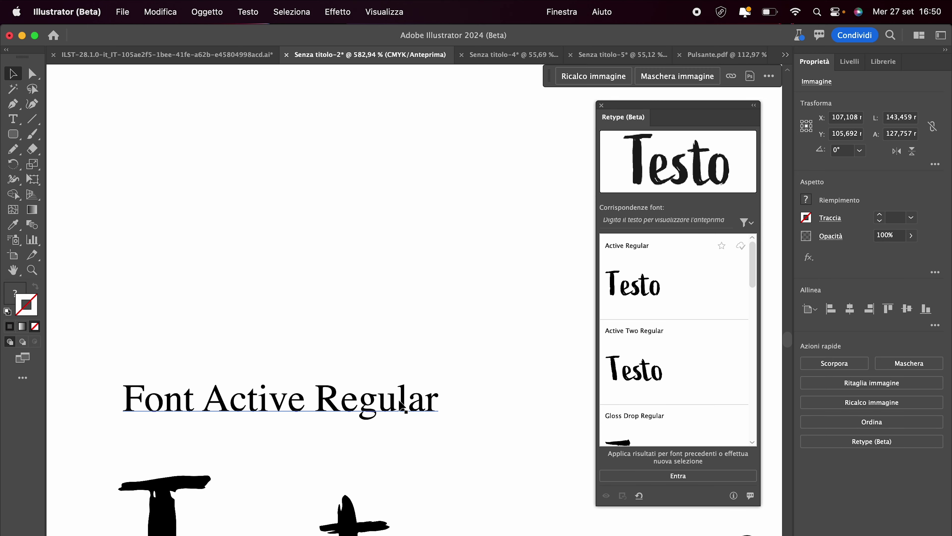
scroll(399, 403, "down", 6)
scroll(399, 403, "down", 2)
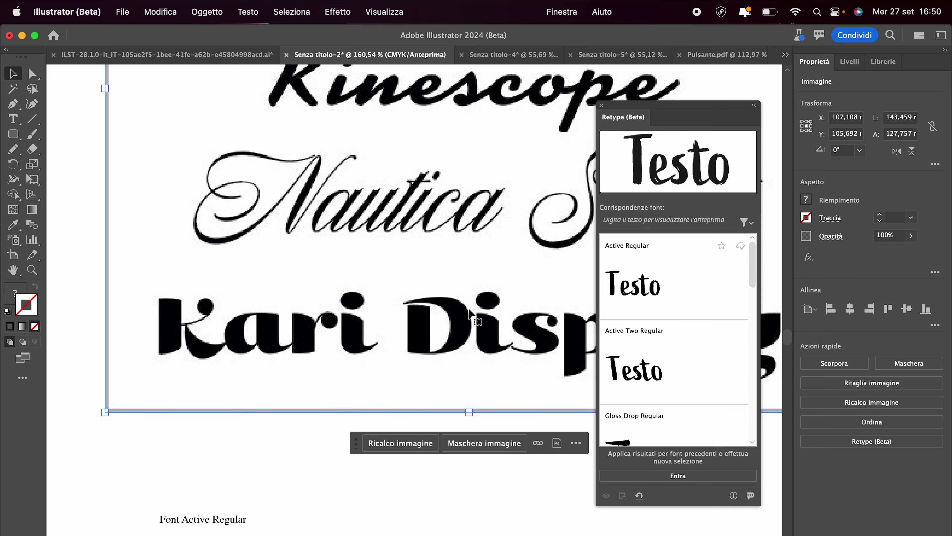
scroll(549, 205, "down", 2)
scroll(549, 206, "down", 1)
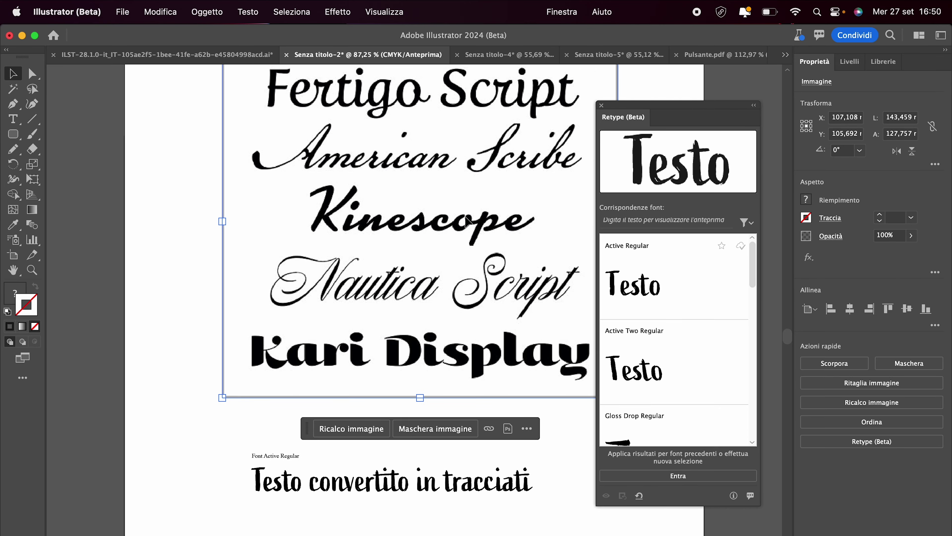
scroll(450, 180, "up", 2)
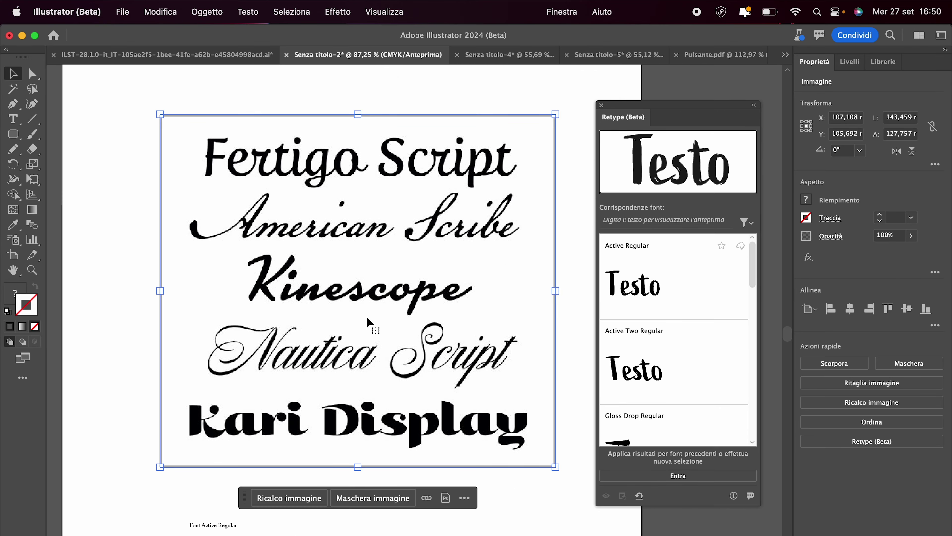
scroll(367, 318, "up", 2)
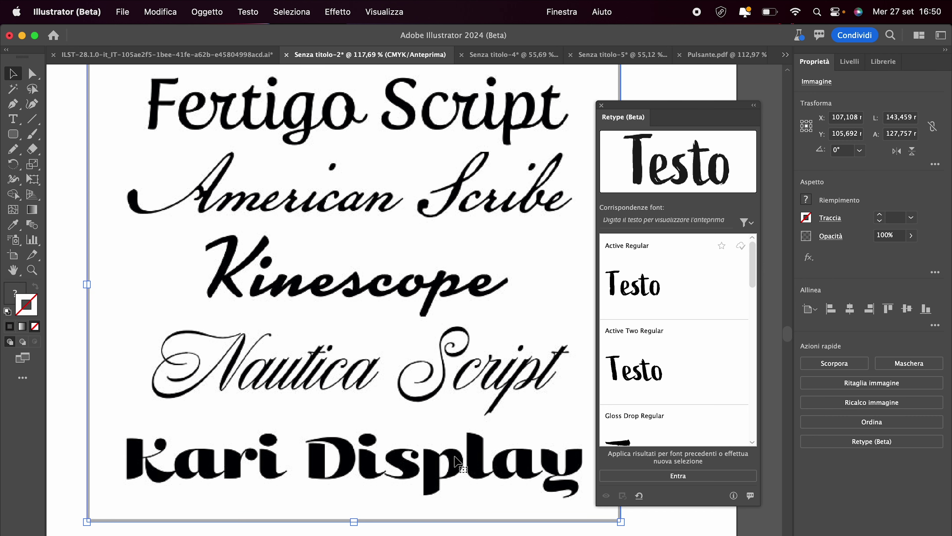
scroll(455, 462, "down", 1)
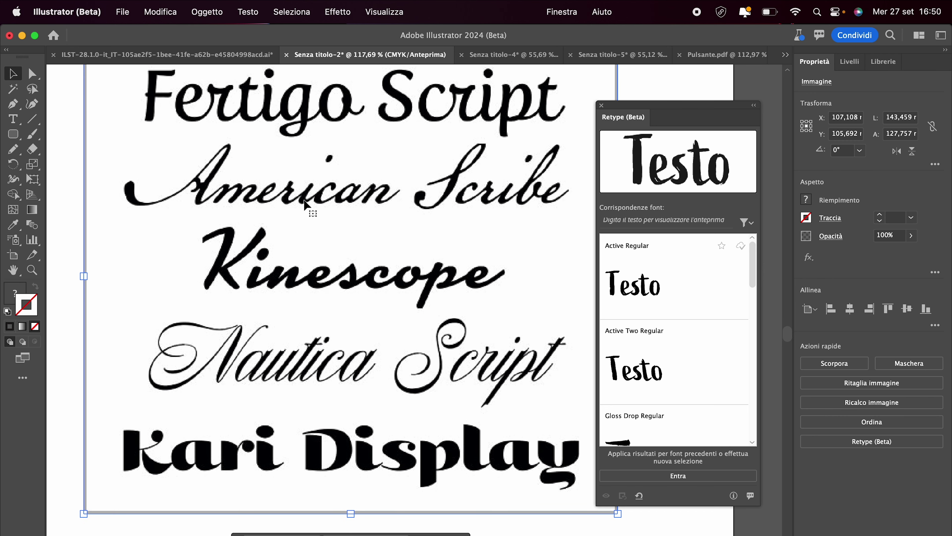
scroll(371, 469, "down", 4)
scroll(367, 465, "down", 1)
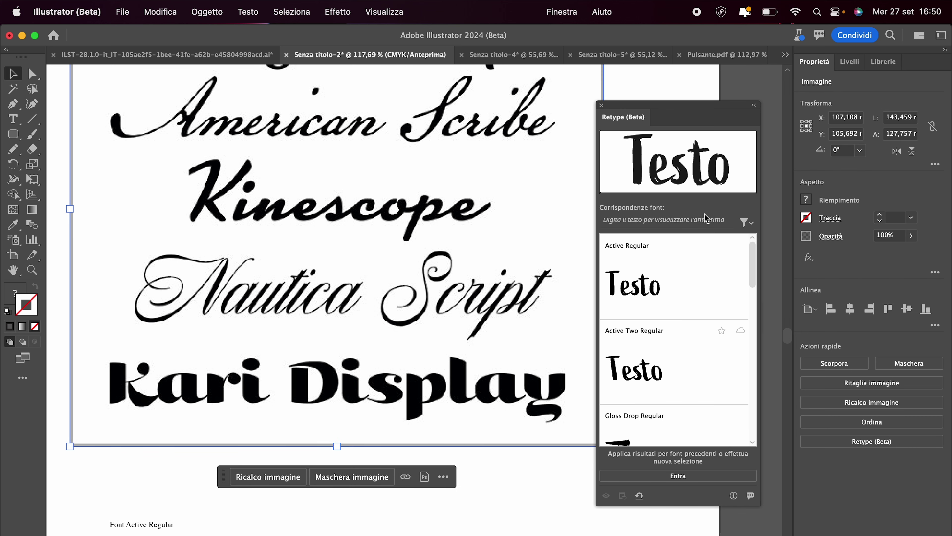
Enter Retype mode on the image and pick the word Display for font matches
mouse_move(654, 424)
left_click(667, 475)
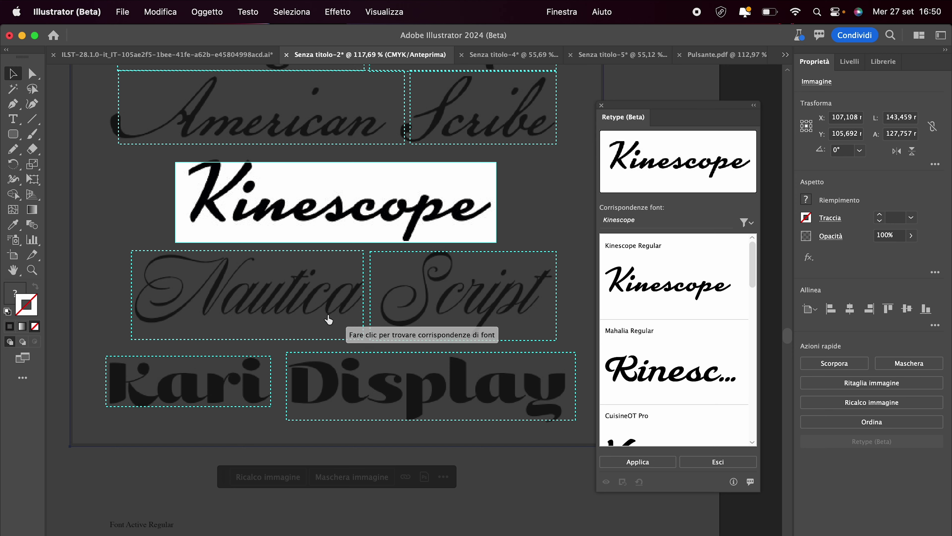
scroll(435, 427, "up", 2)
scroll(431, 398, "up", 2)
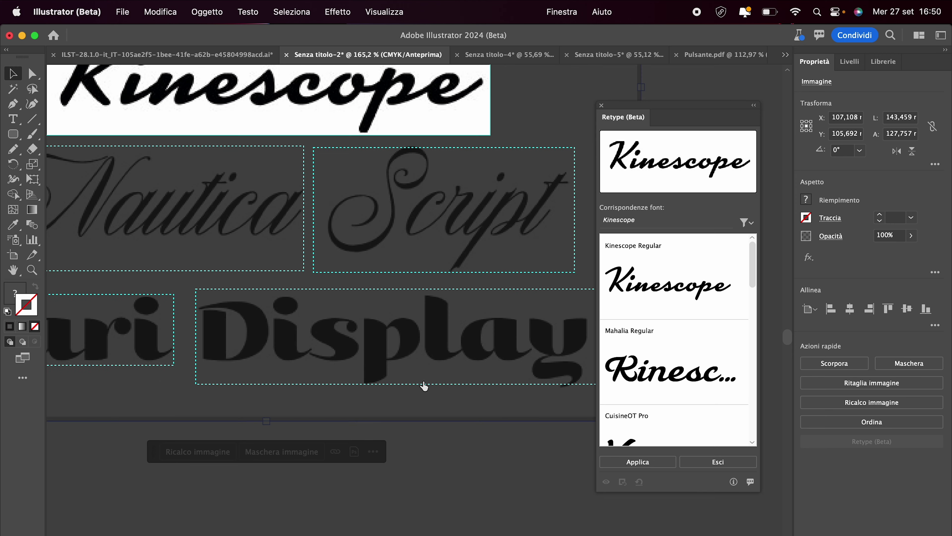
left_click(425, 343)
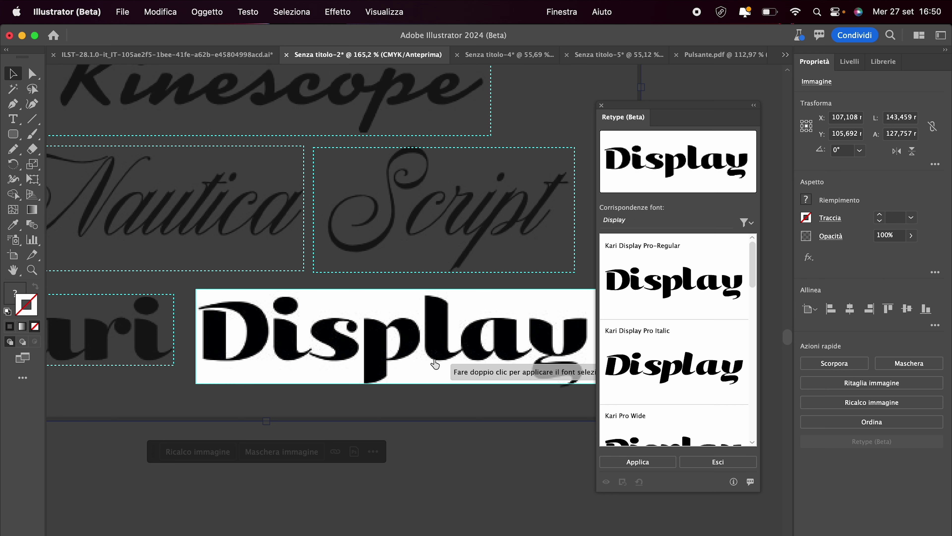
Move the Retype panel further right and check the font source filter options
scroll(435, 364, "right", 2)
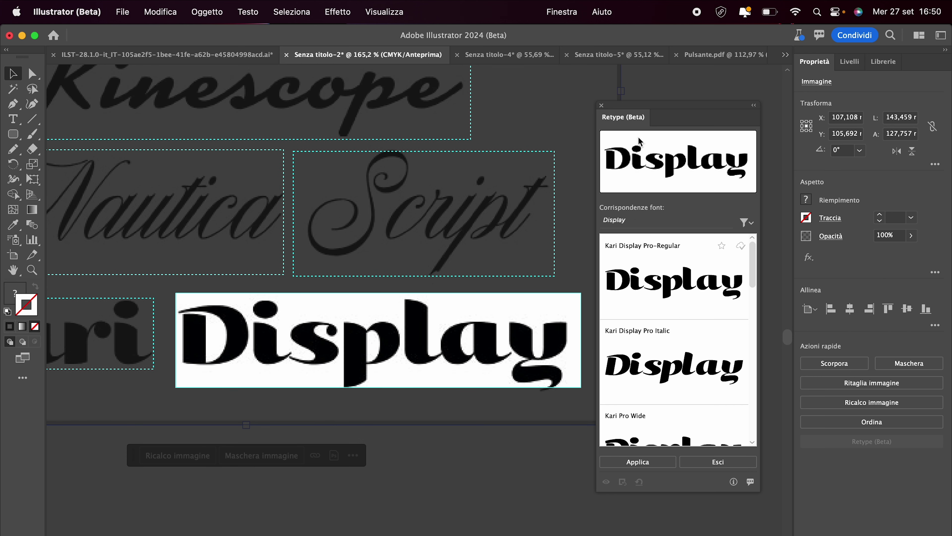
left_click_drag(654, 112, 687, 107)
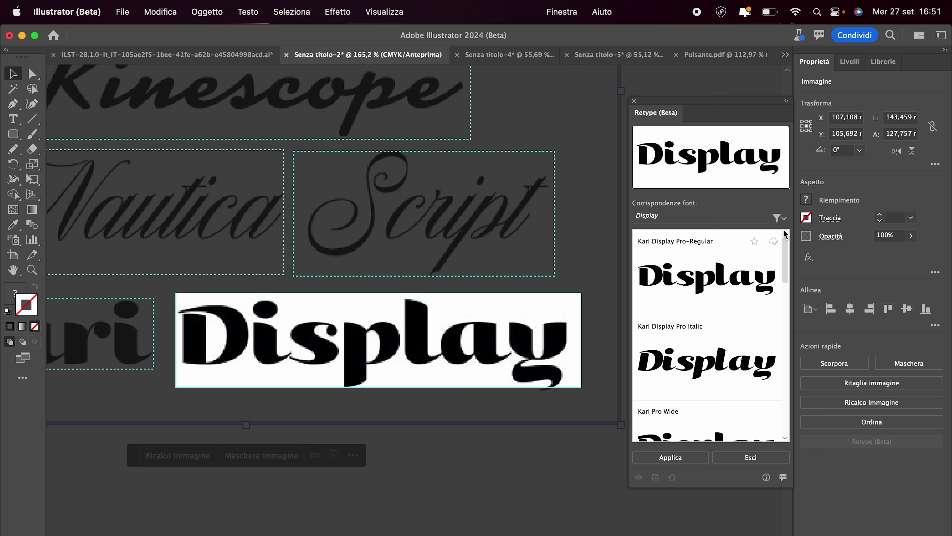
left_click(782, 219)
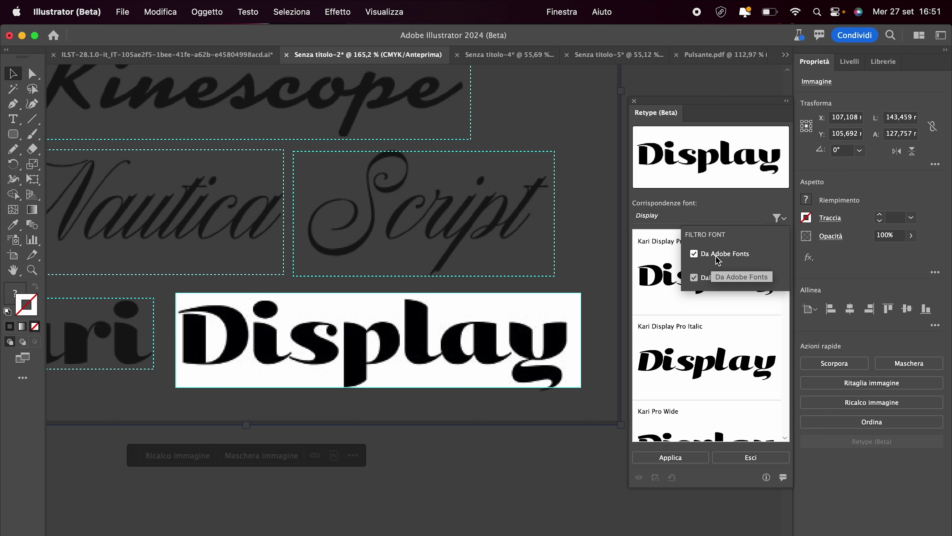
left_click(780, 218)
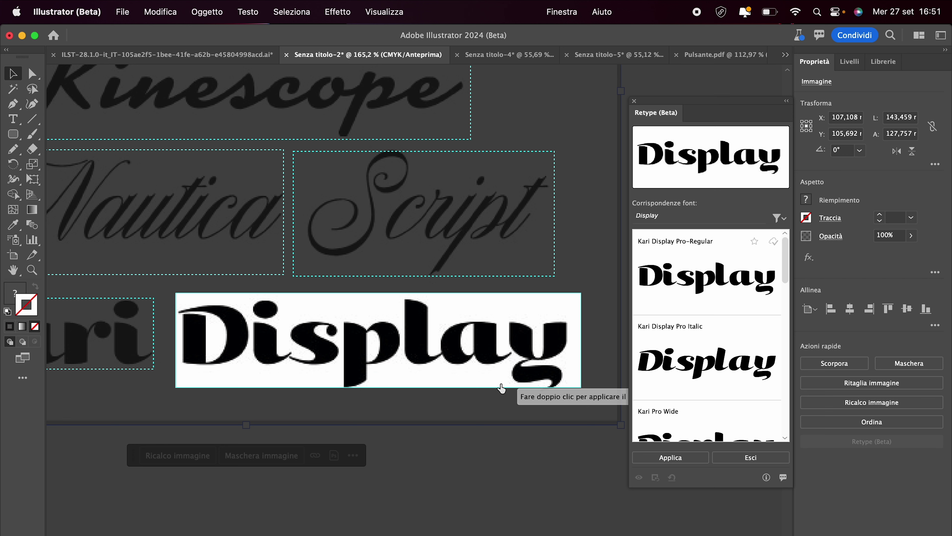
scroll(786, 262, "down", 3)
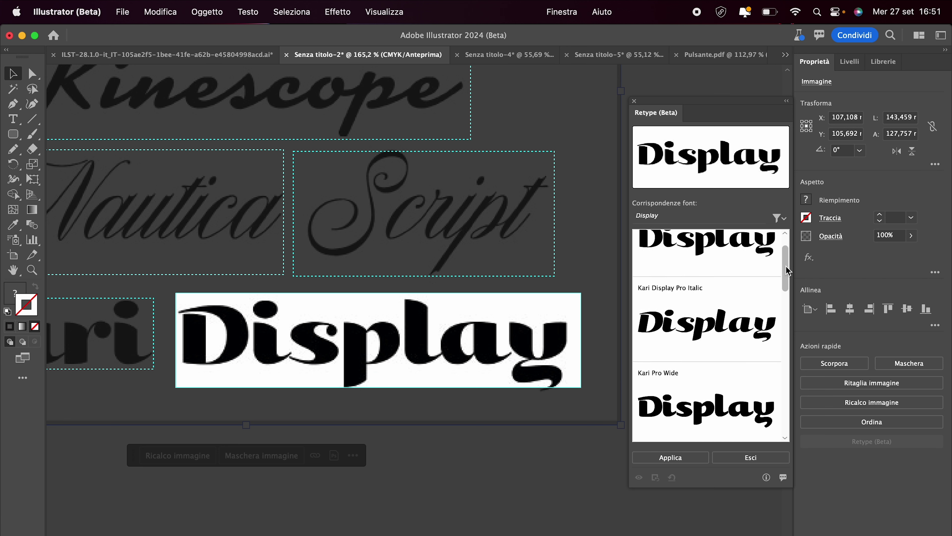
scroll(788, 261, "up", 3)
scroll(372, 315, "up", 1)
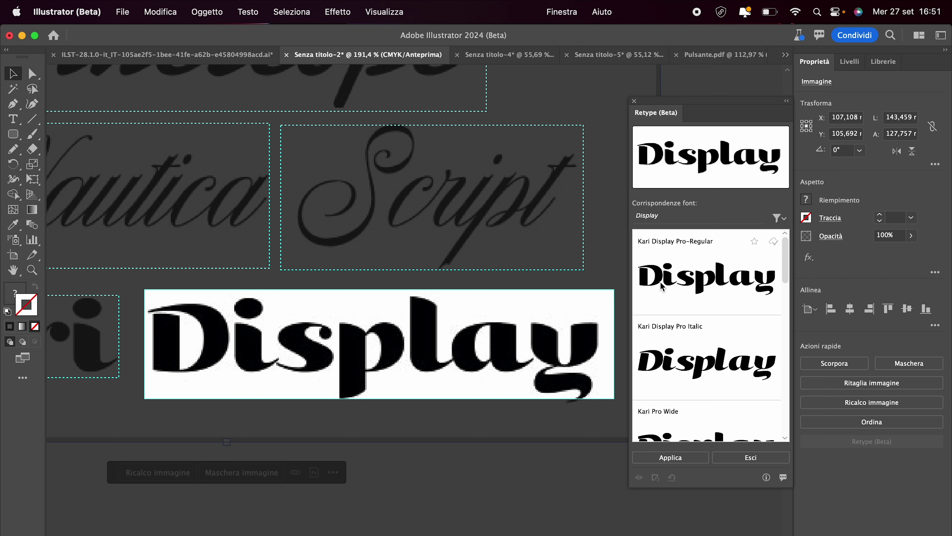
Apply Kari Display Pro-Regular, making the Display lettering editable text
left_click(685, 281)
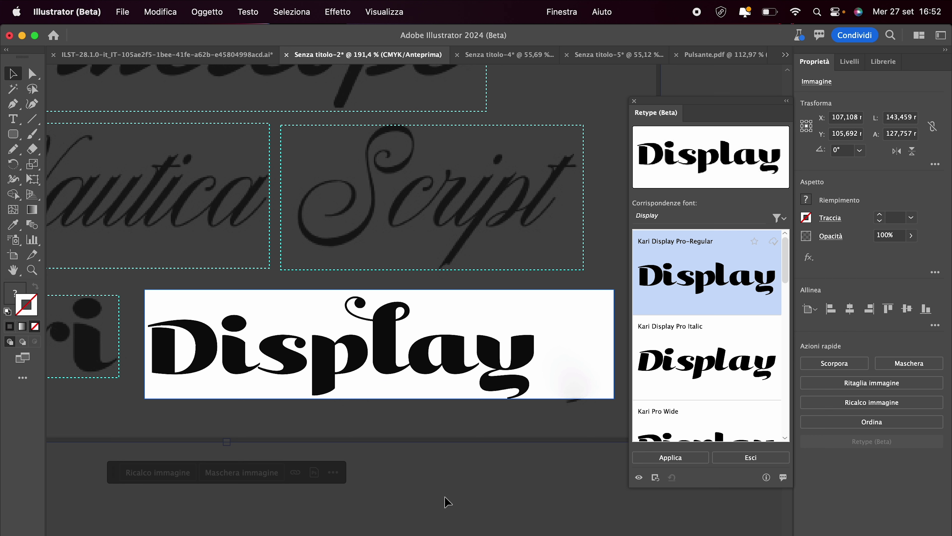
scroll(448, 502, "down", 5)
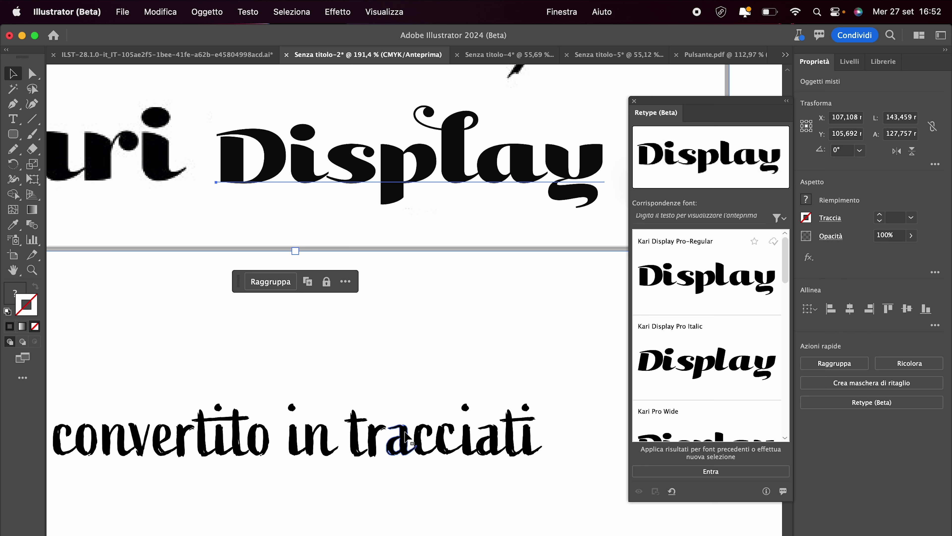
Try shifting the Display text up and right, then move it back down
scroll(378, 338, "up", 3)
scroll(378, 338, "right", 2)
left_click_drag(380, 251, 425, 234)
scroll(450, 225, "right", 2)
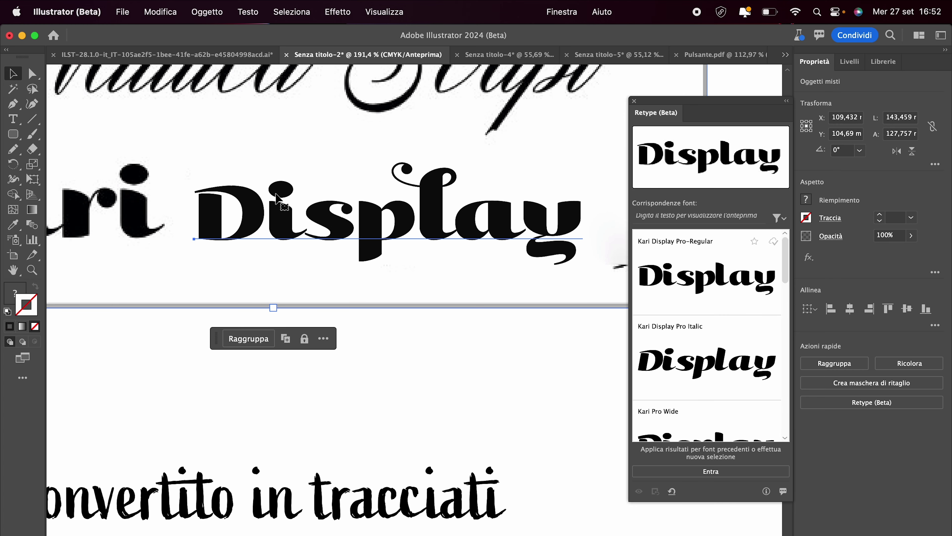
right_click(462, 236)
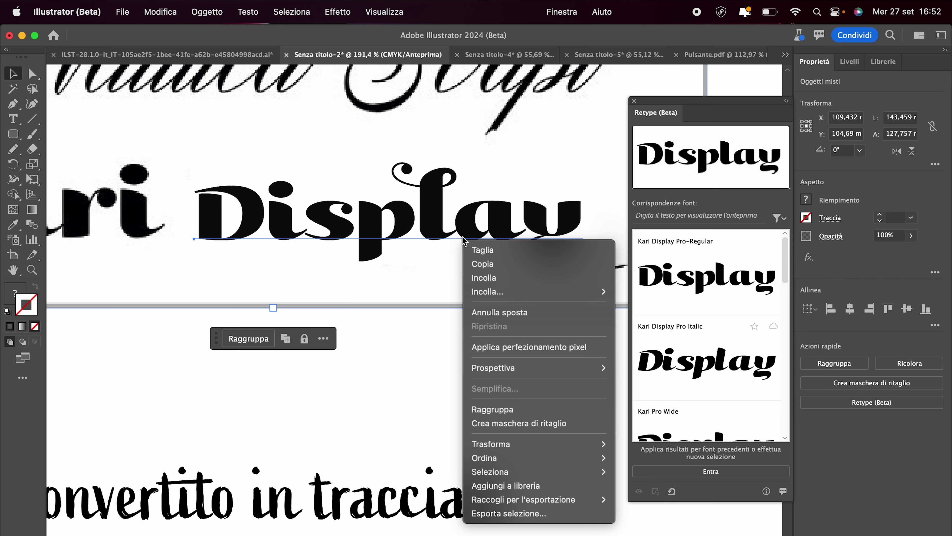
left_click(418, 380)
left_click_drag(419, 242, 435, 357)
Drag the Display text up beside Kari so the line reads 'Kari Display'
scroll(419, 248, "down", 3)
scroll(487, 267, "up", 2)
scroll(487, 266, "right", 2)
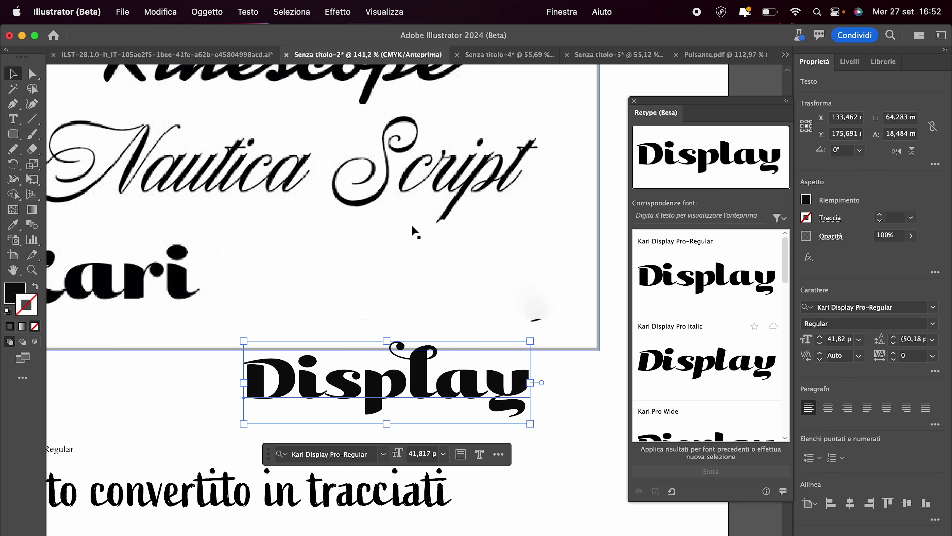
left_click_drag(324, 389, 315, 277)
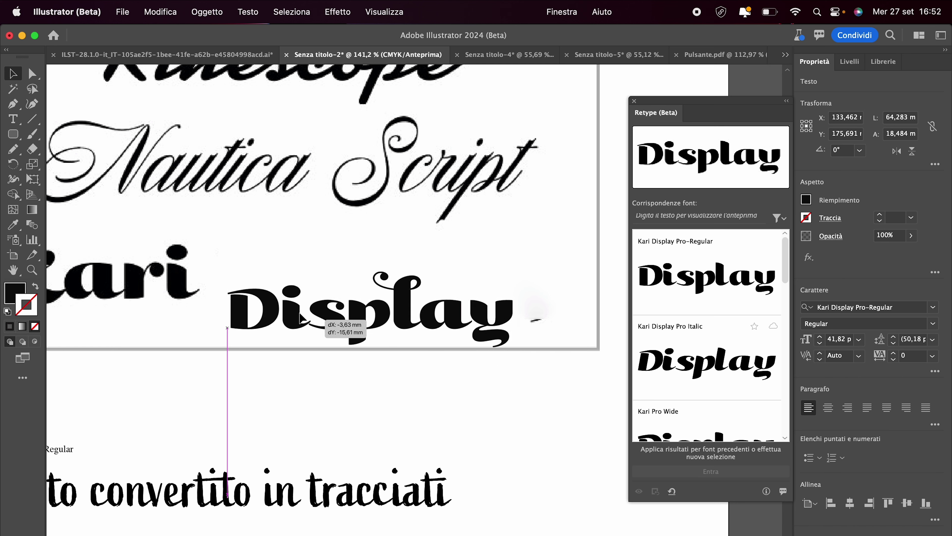
scroll(279, 406, "down", 3)
scroll(280, 405, "left", 2)
Retype the outlined word 'convertito' as live text in the Active Regular font
left_click(258, 393)
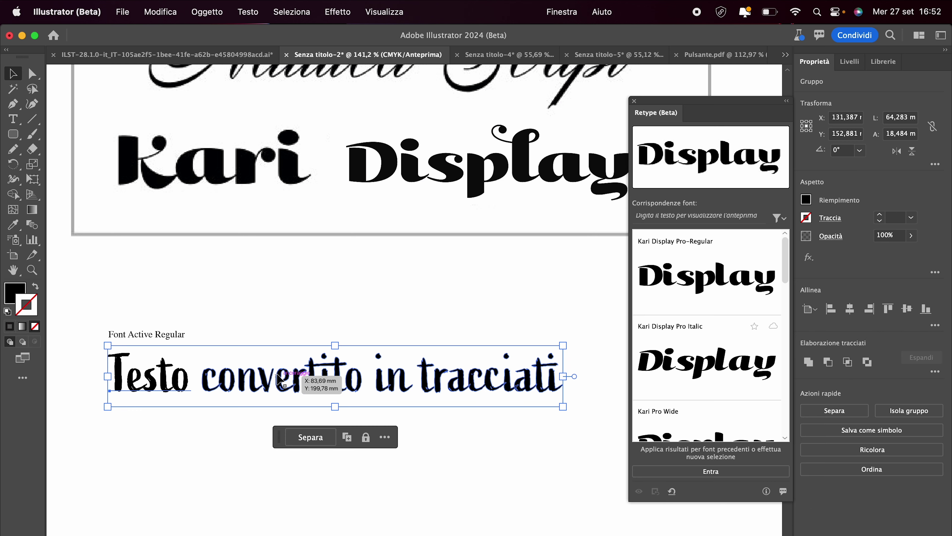
left_click(711, 471)
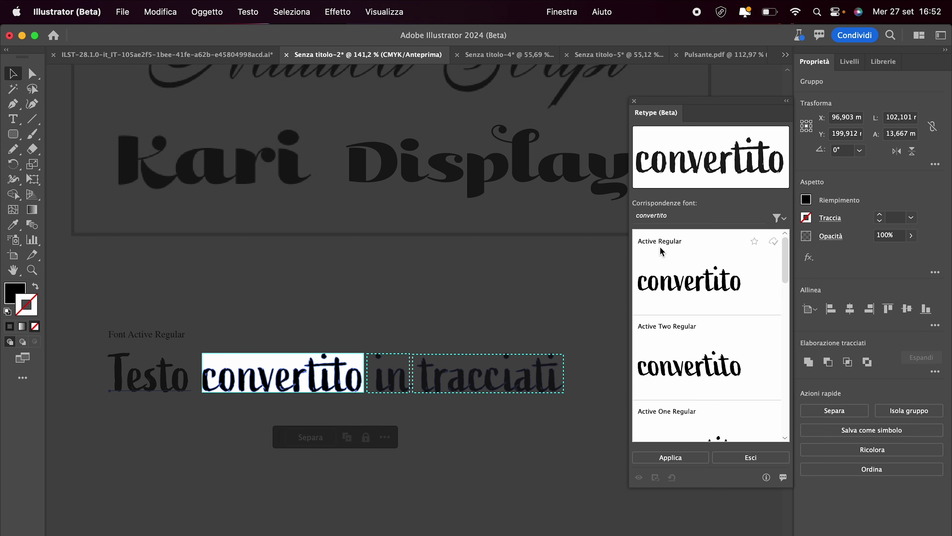
left_click(377, 378)
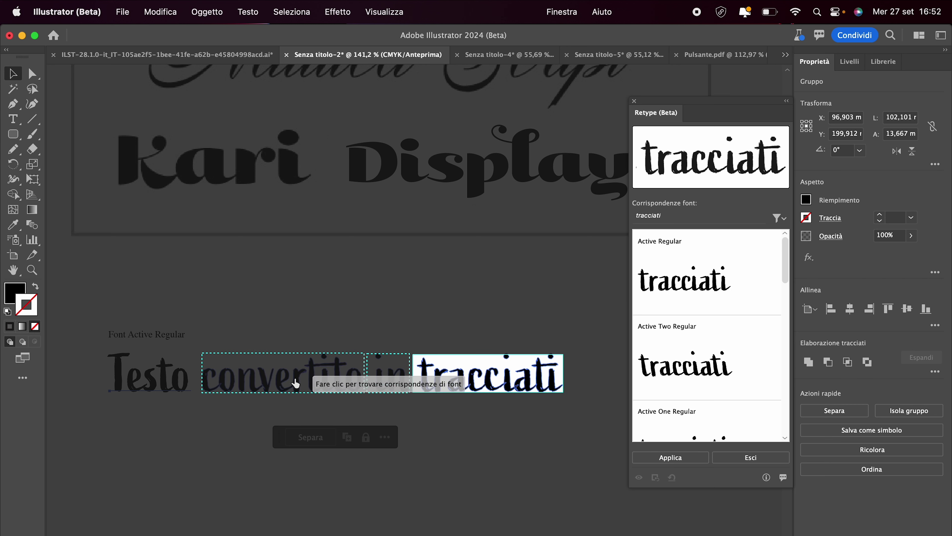
left_click(319, 384)
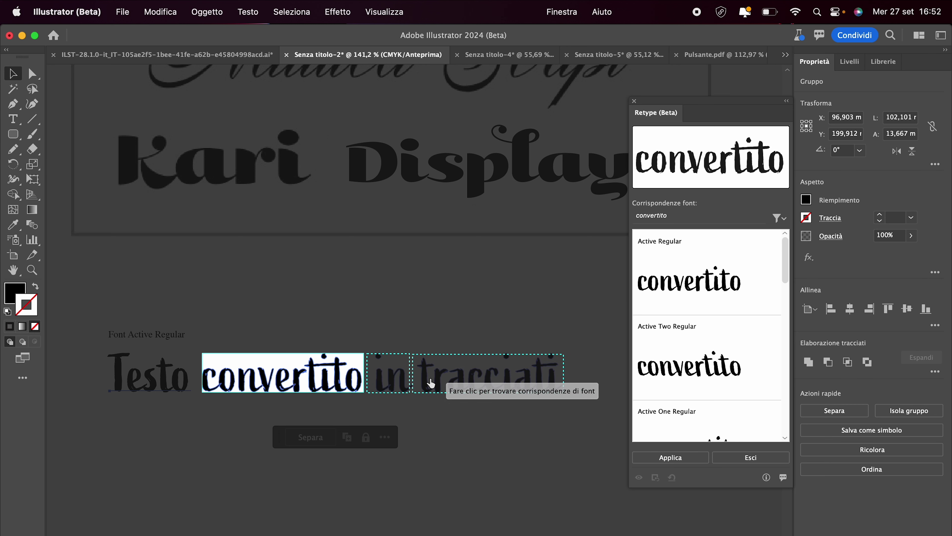
mouse_move(697, 276)
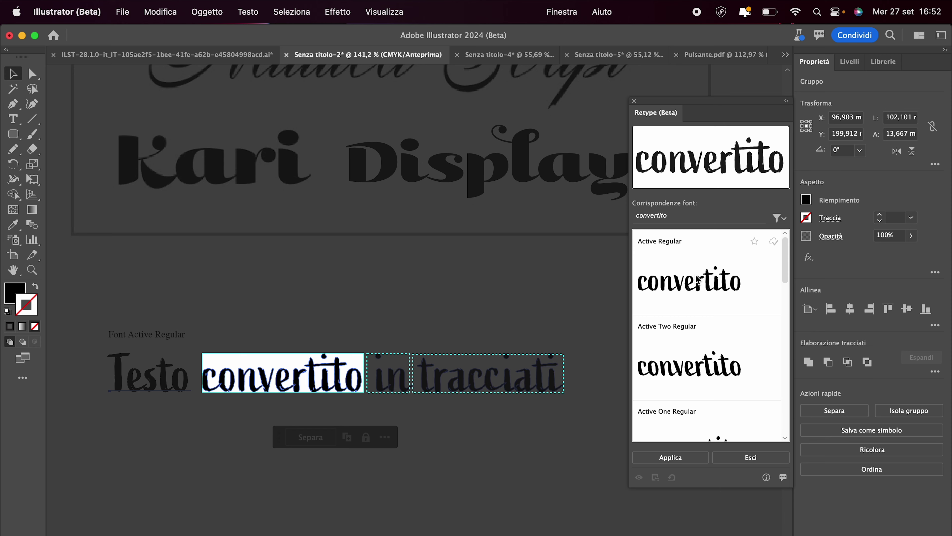
left_click(697, 279)
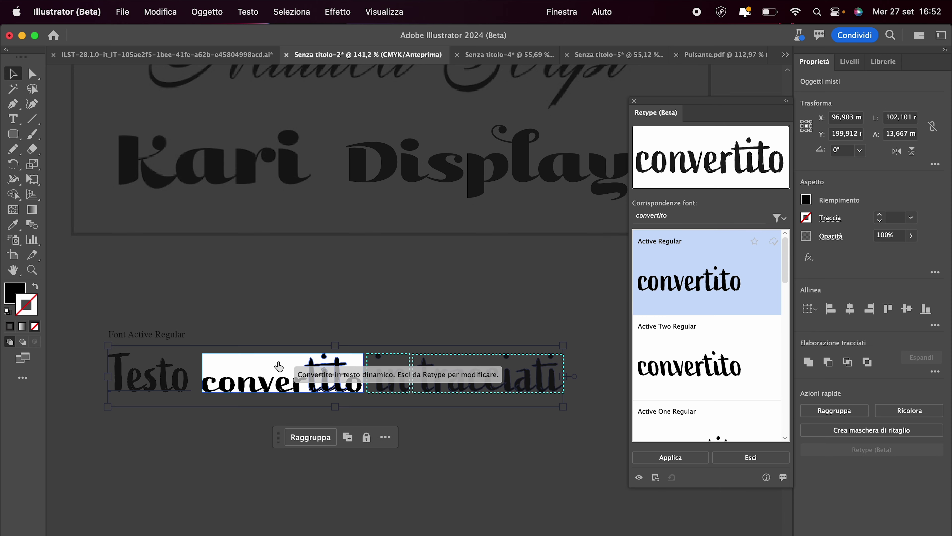
scroll(278, 366, "up", 5)
scroll(278, 366, "up", 2)
right_click(276, 300)
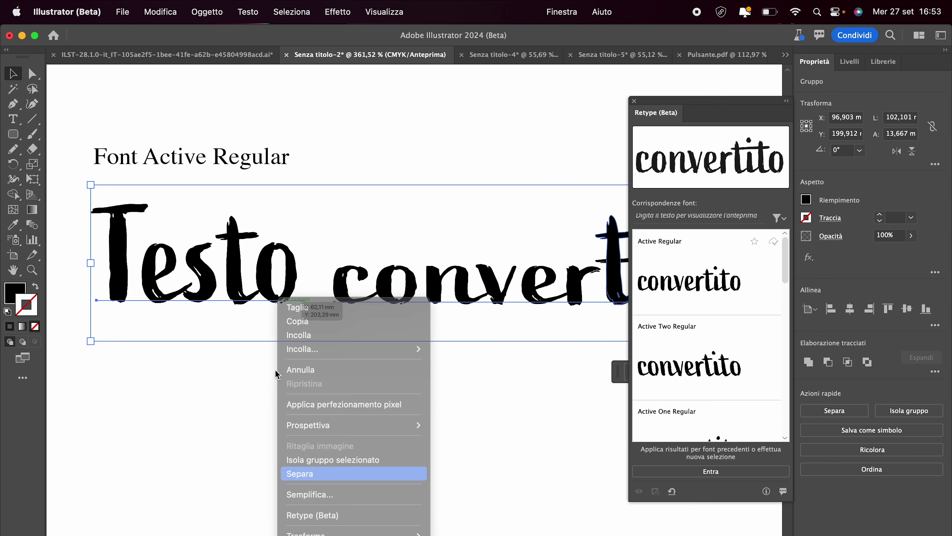
Ungroup the converted 'Testo convertito in tracciati' words and select 'Testo' alone
left_click(296, 473)
left_click(246, 263)
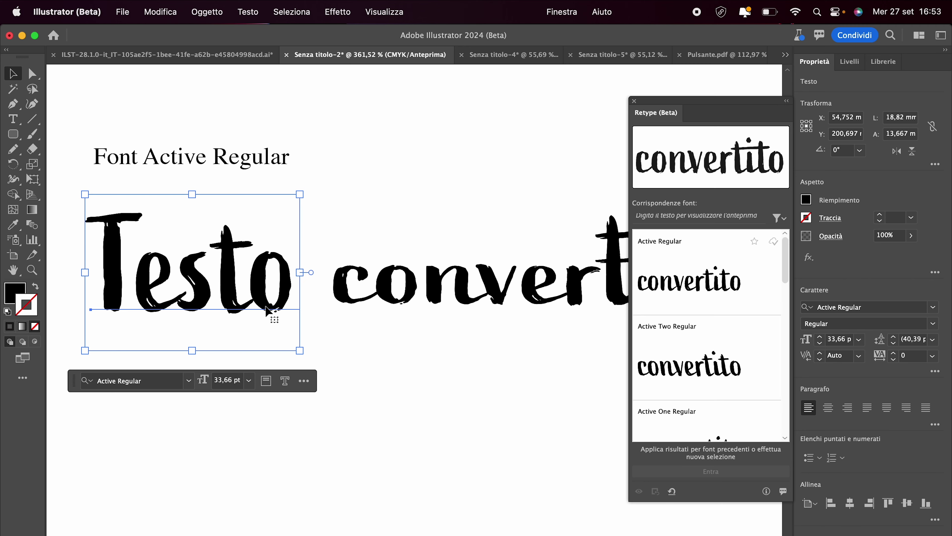
scroll(267, 311, "down", 2)
scroll(267, 311, "down", 2)
Move the Retype panel aside and switch to the Senza titolo-4 document
scroll(267, 310, "down", 1)
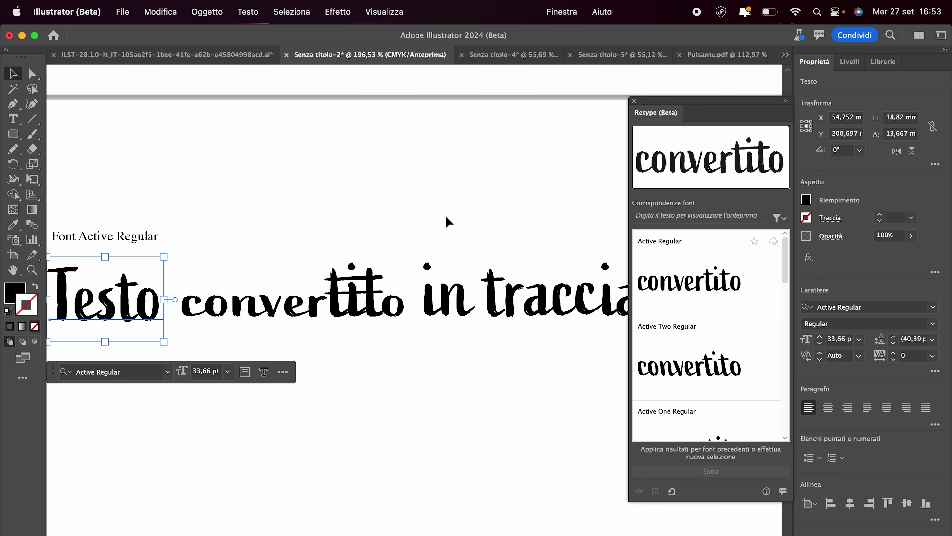
scroll(449, 221, "left", 3)
left_click_drag(670, 102, 648, 86)
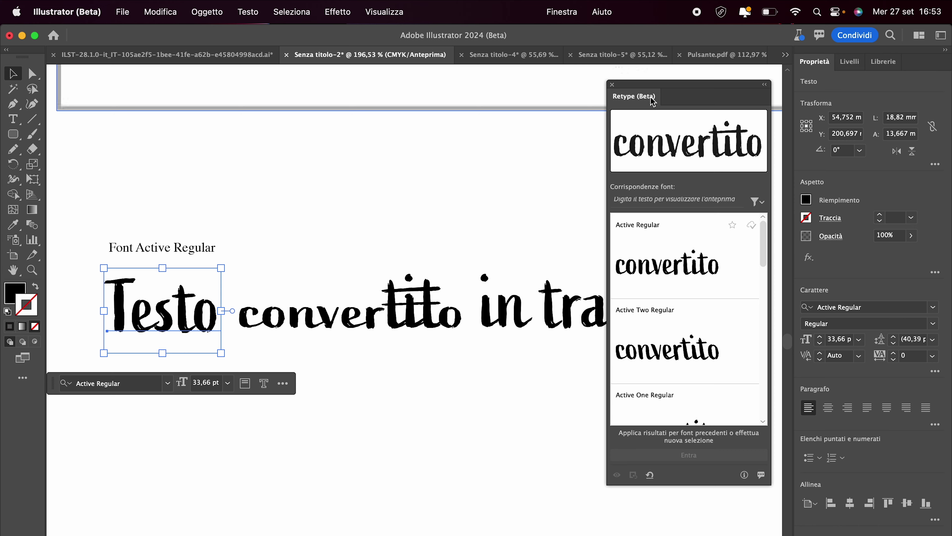
left_click(522, 54)
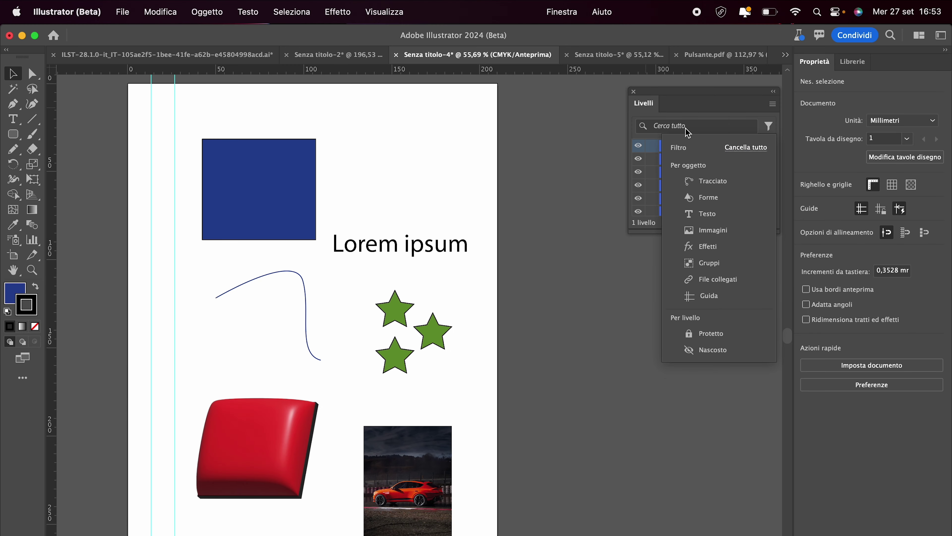
Close the layer filter options, move the Layers panel left and make it taller
left_click(753, 92)
left_click_drag(752, 93, 712, 93)
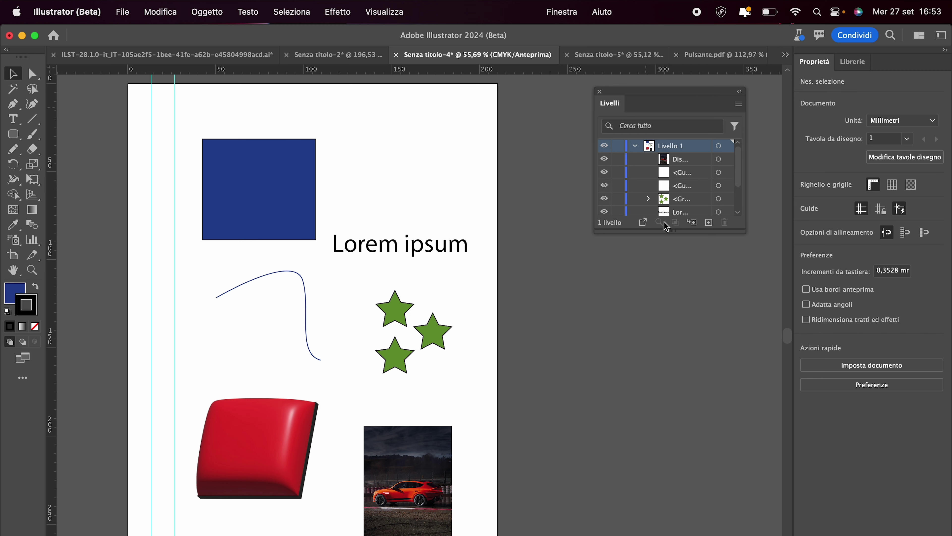
left_click_drag(665, 232, 666, 325)
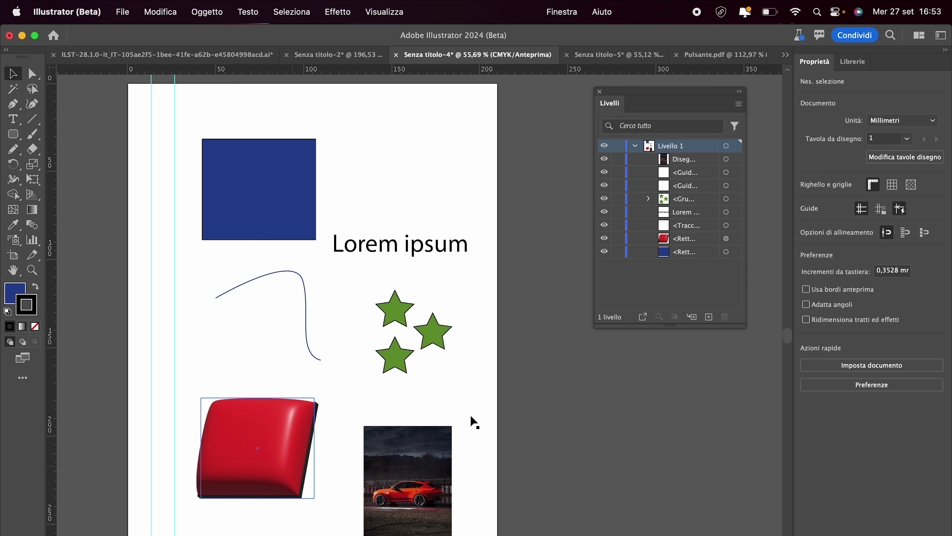
Move the blue square, Lorem ipsum text, green stars and red 3D square higher; select the curve
left_click(311, 171)
left_click_drag(311, 171, 289, 163)
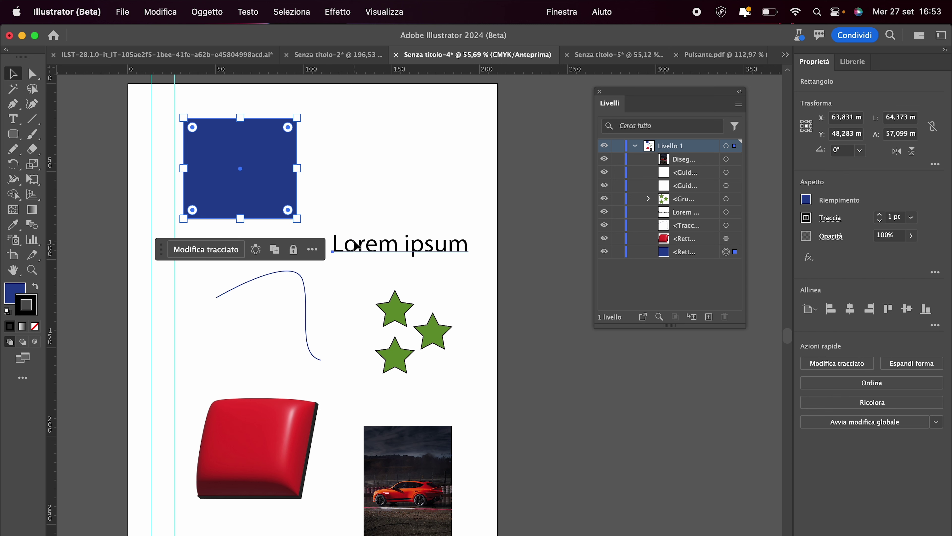
left_click_drag(375, 245, 373, 198)
left_click_drag(393, 309, 394, 280)
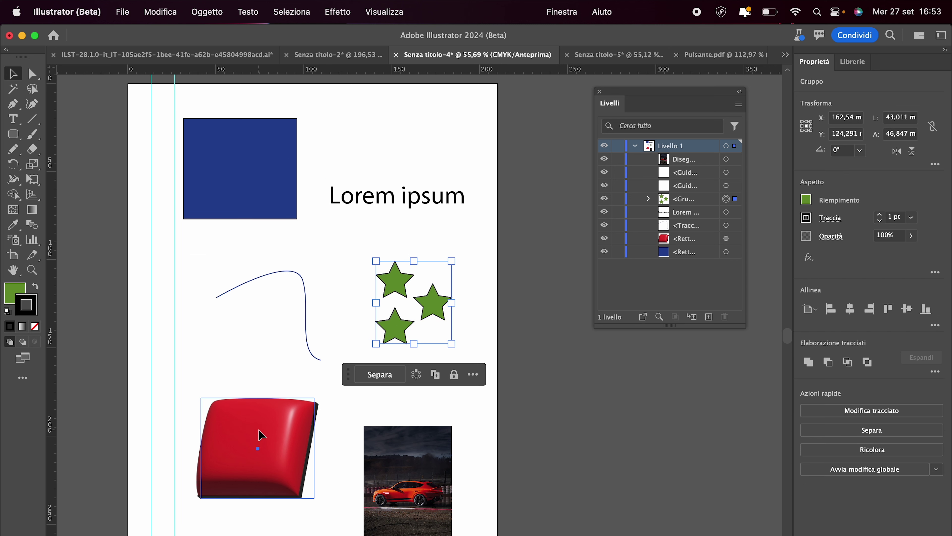
left_click_drag(259, 434, 242, 420)
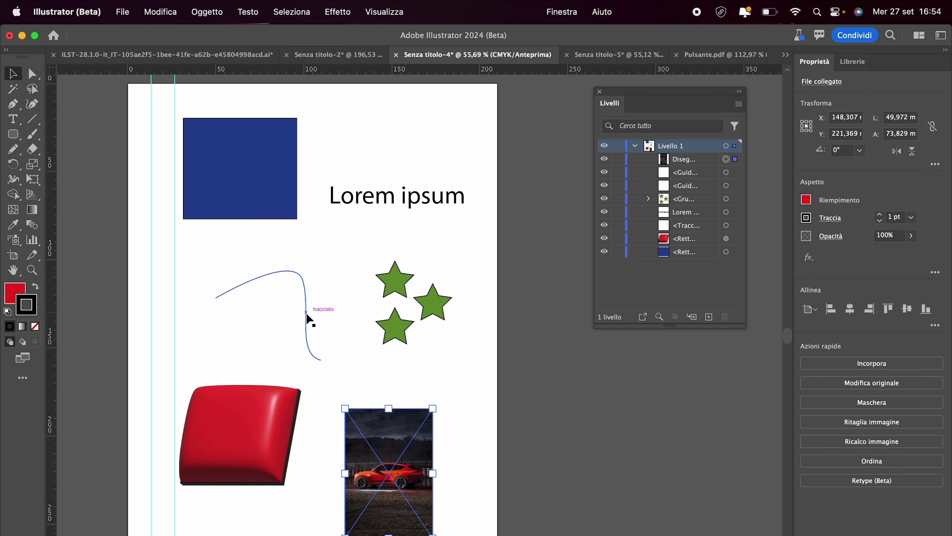
left_click(306, 319)
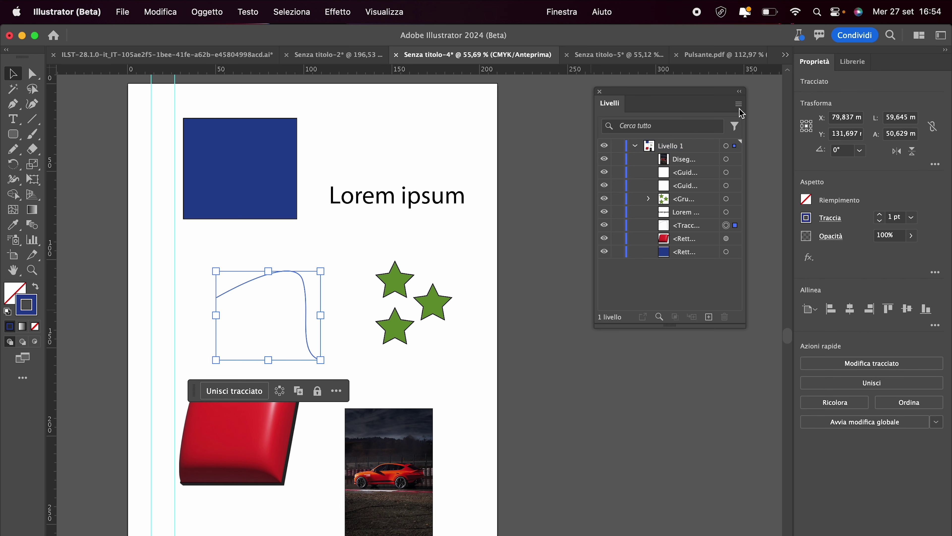
left_click(735, 127)
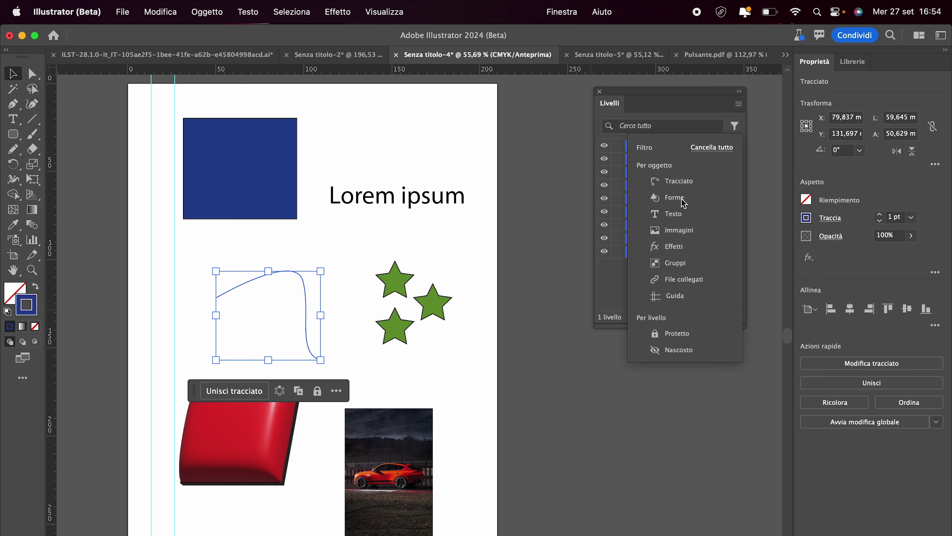
Try the File collegati and Effetti layer filters, selecting then deselecting the car photo
left_click(677, 283)
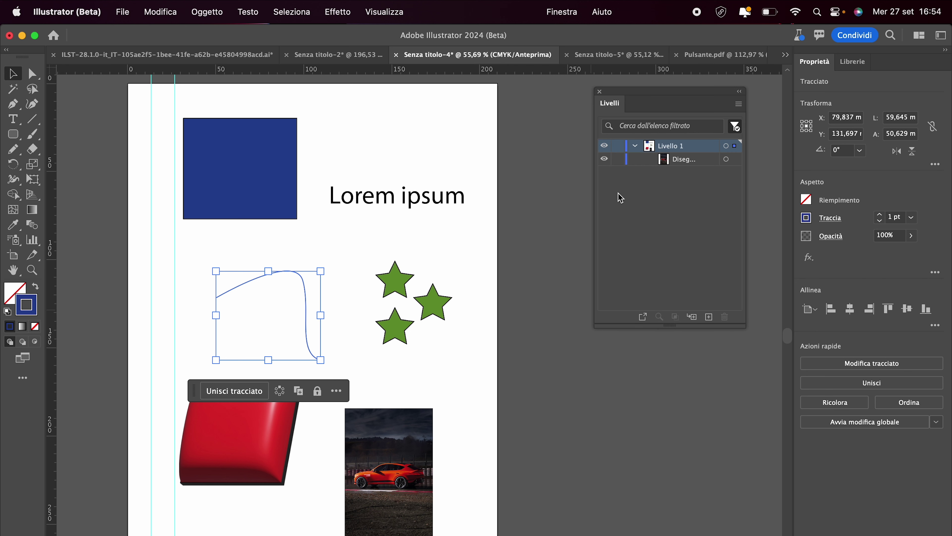
left_click(422, 410)
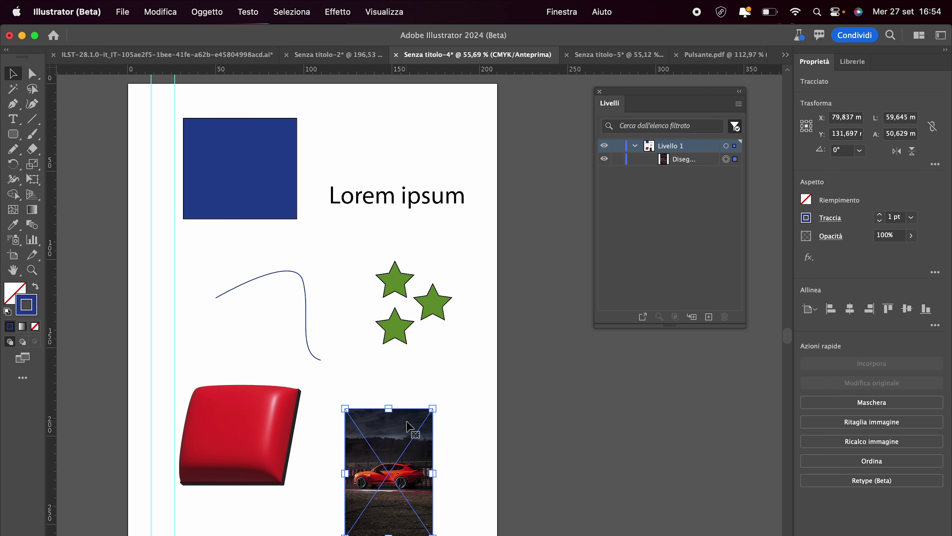
left_click(734, 127)
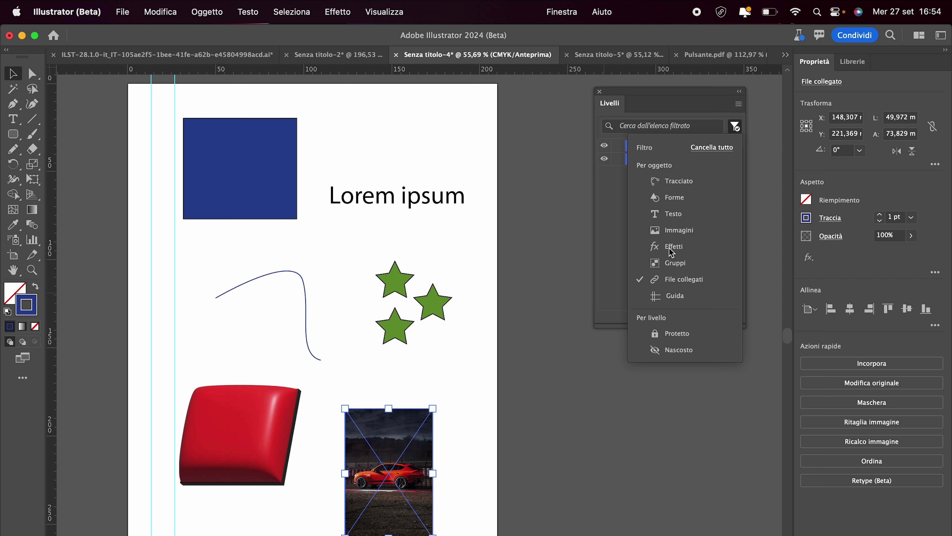
left_click(679, 251)
left_click(613, 227)
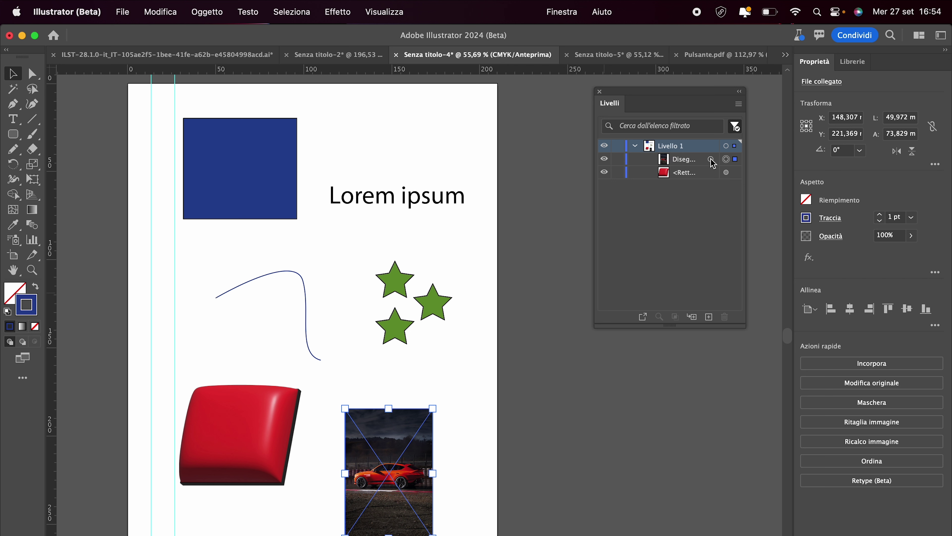
left_click(514, 352)
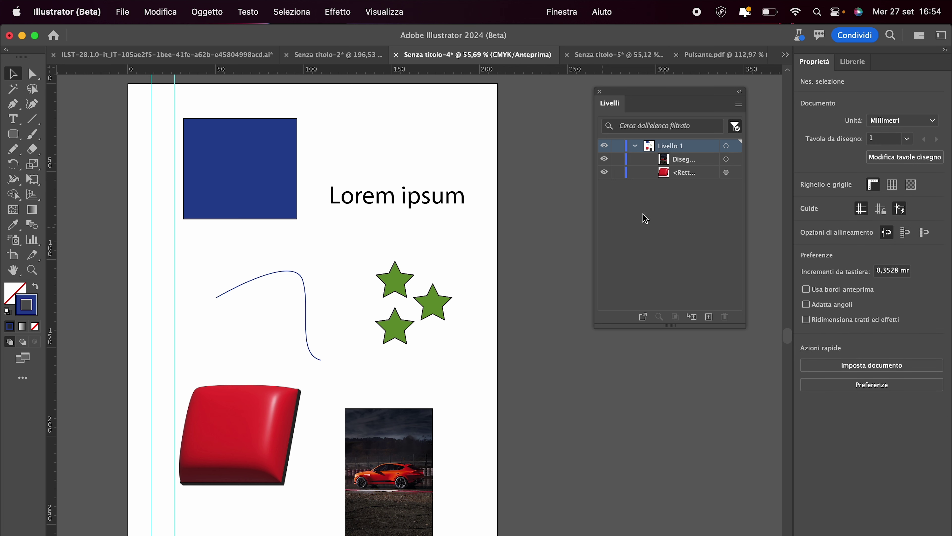
Remove the Effetti filter and filter the layers list to Testo objects only
left_click(735, 128)
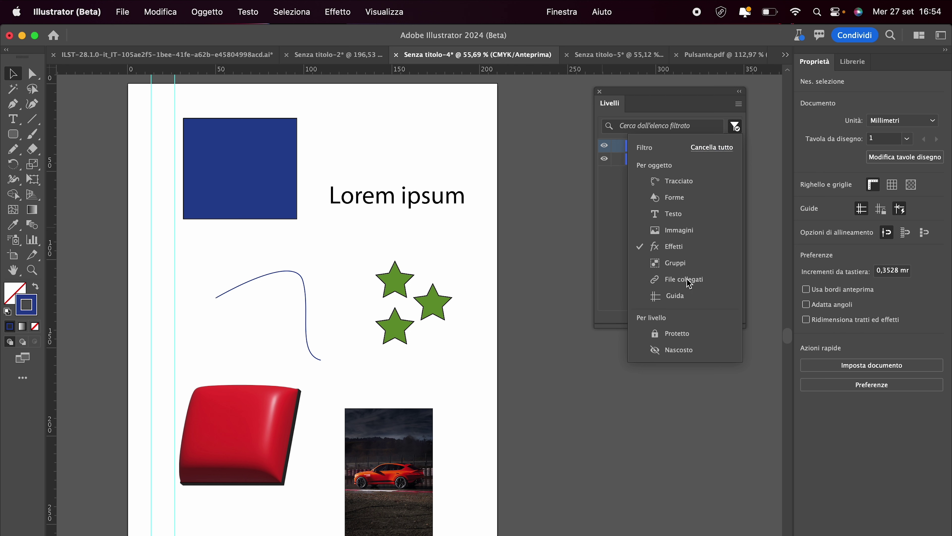
left_click(677, 247)
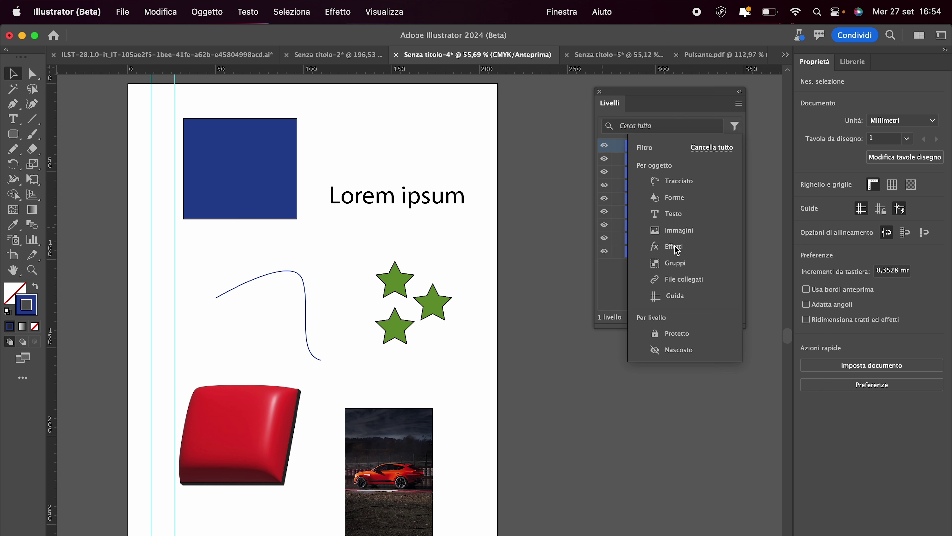
left_click(676, 217)
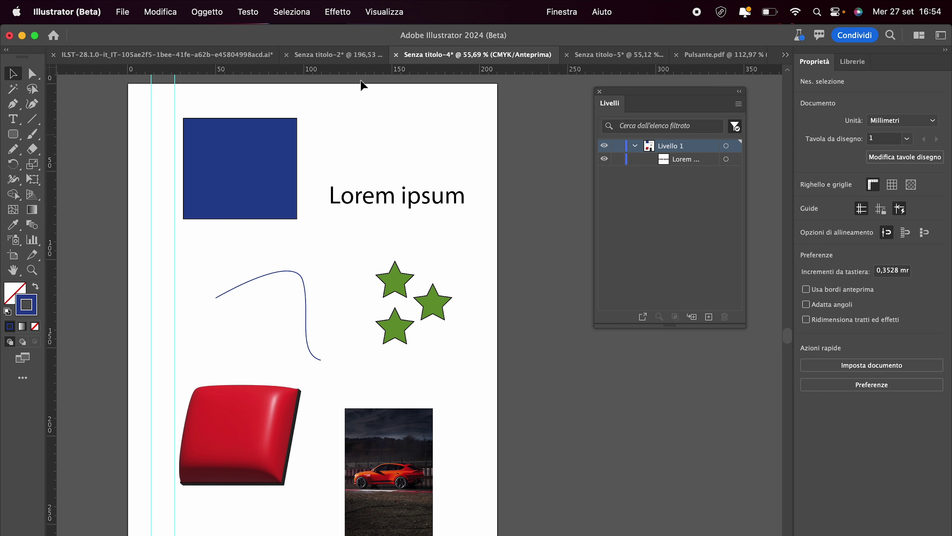
left_click(735, 128)
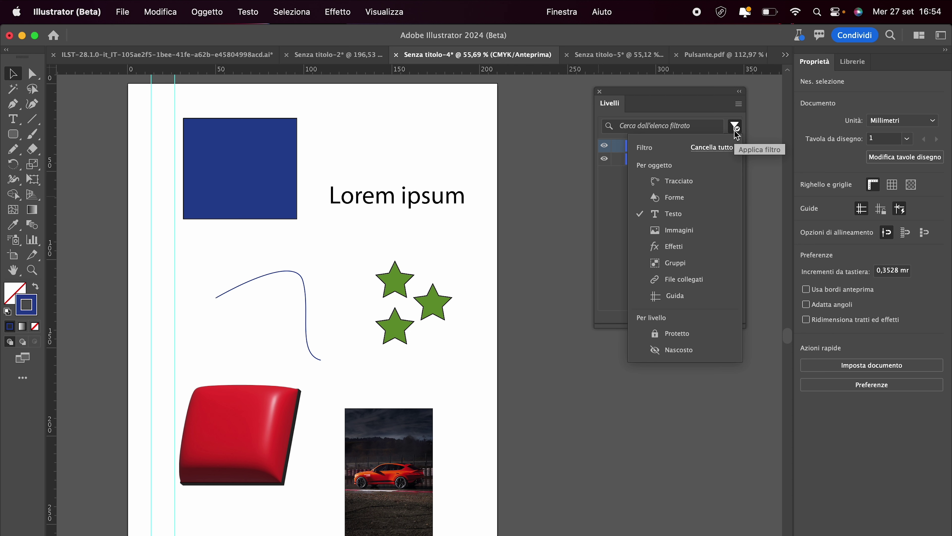
left_click(736, 132)
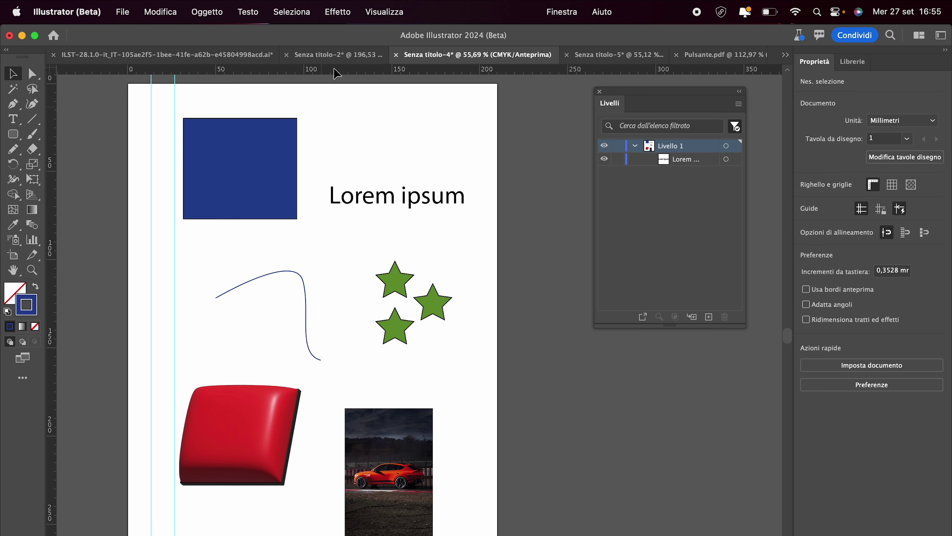
Select the blue rectangle, green stars, then the Lorem ipsum text in turn
left_click(283, 190)
scroll(214, 229, "up", 3)
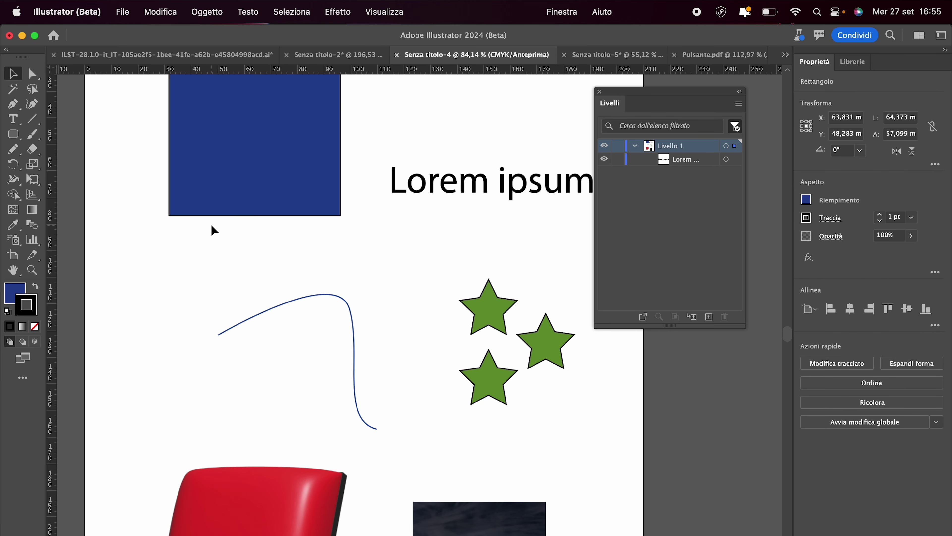
left_click(468, 184)
left_click(487, 309)
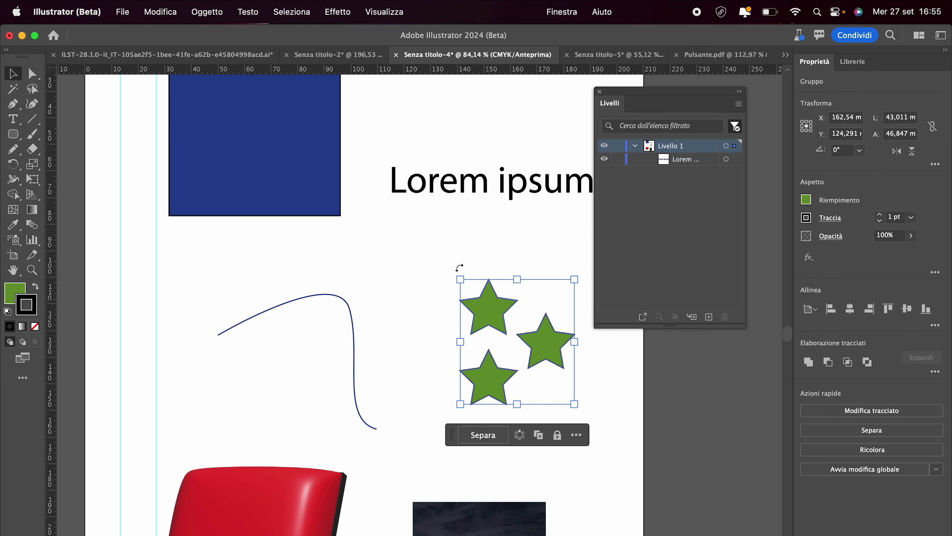
left_click(457, 190)
Move and close the floating Layers panel, then open and dismiss the Finestra menu
left_click_drag(662, 94, 766, 165)
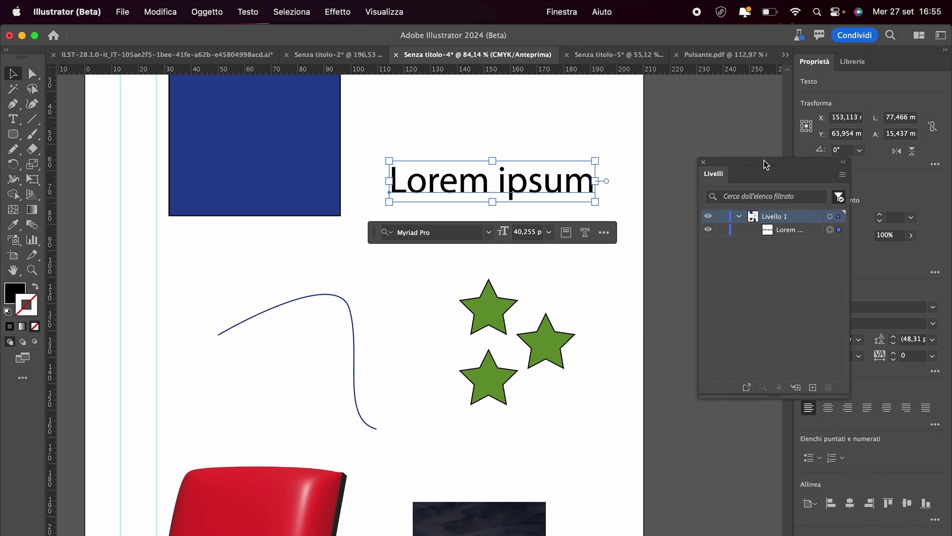
left_click(704, 162)
scroll(545, 171, "up", 3)
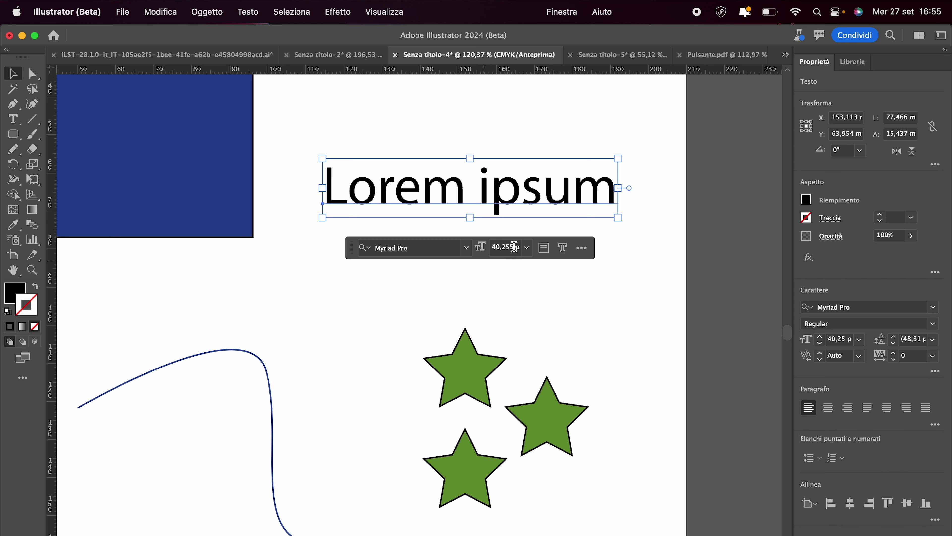
left_click(562, 12)
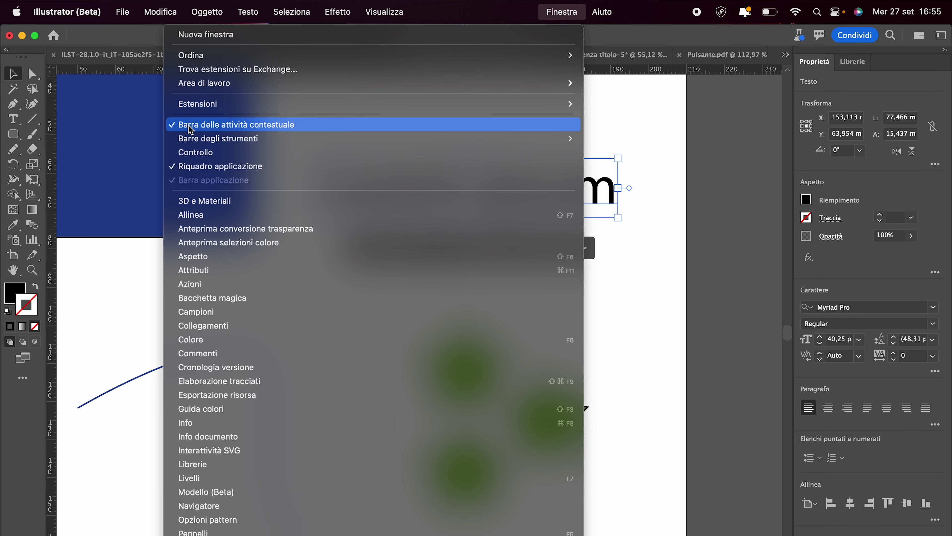
left_click(653, 232)
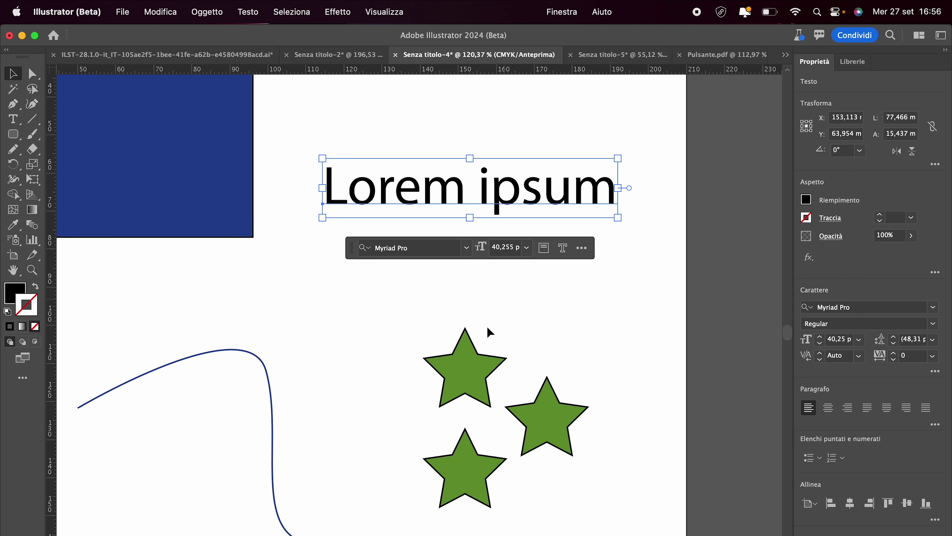
Select the green stars group and inspect its Repeat options
left_click(472, 377)
scroll(472, 377, "down", 5)
scroll(472, 376, "left", 2)
scroll(472, 376, "down", 1)
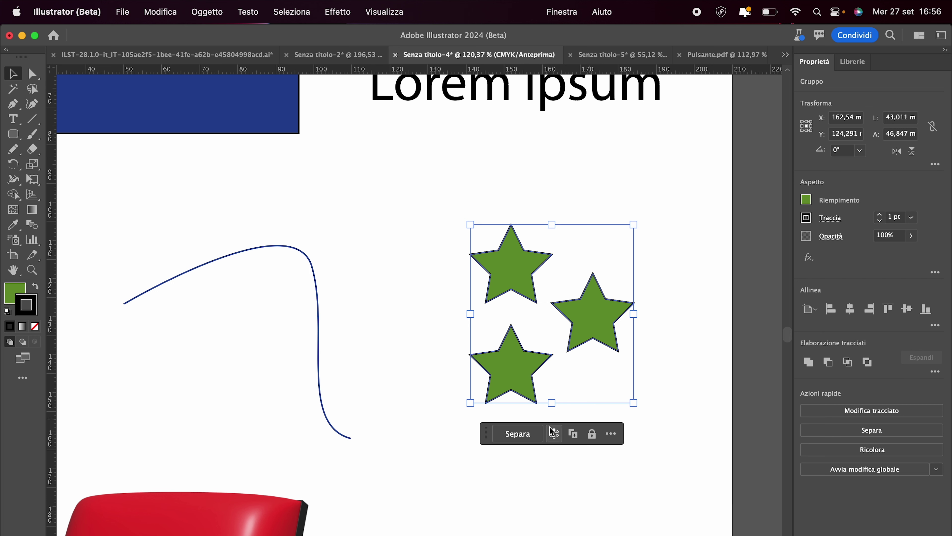
left_click(554, 433)
scroll(378, 288, "down", 5)
Inspect the red 3D shape, car photo and blue rectangle properties one by one
left_click(209, 439)
scroll(210, 468, "down", 5)
left_click(488, 418)
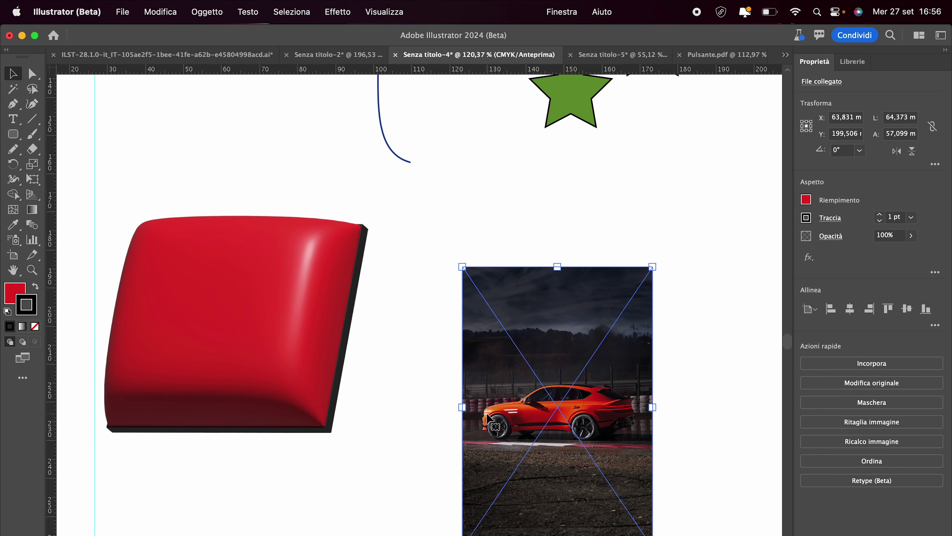
scroll(488, 418, "down", 5)
scroll(488, 409, "up", 3)
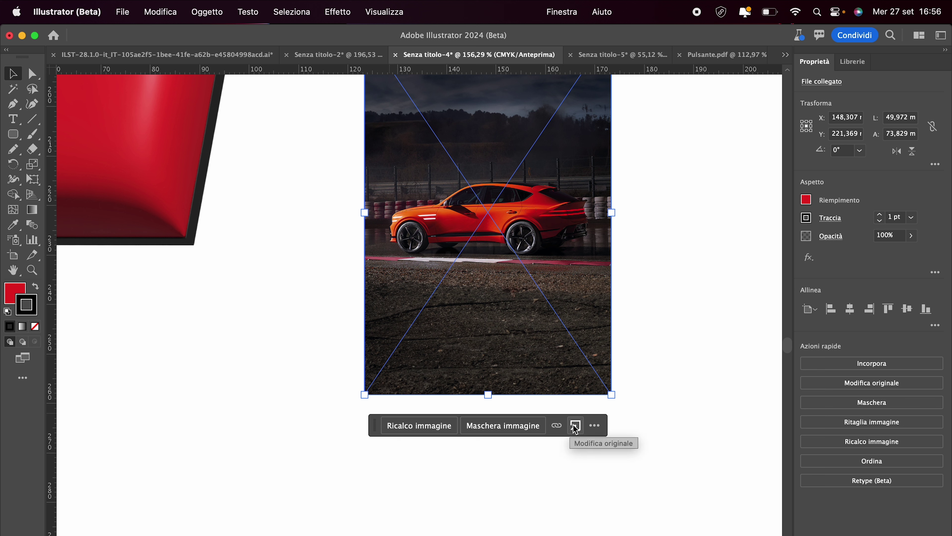
left_click(282, 323)
scroll(282, 322, "down", 5)
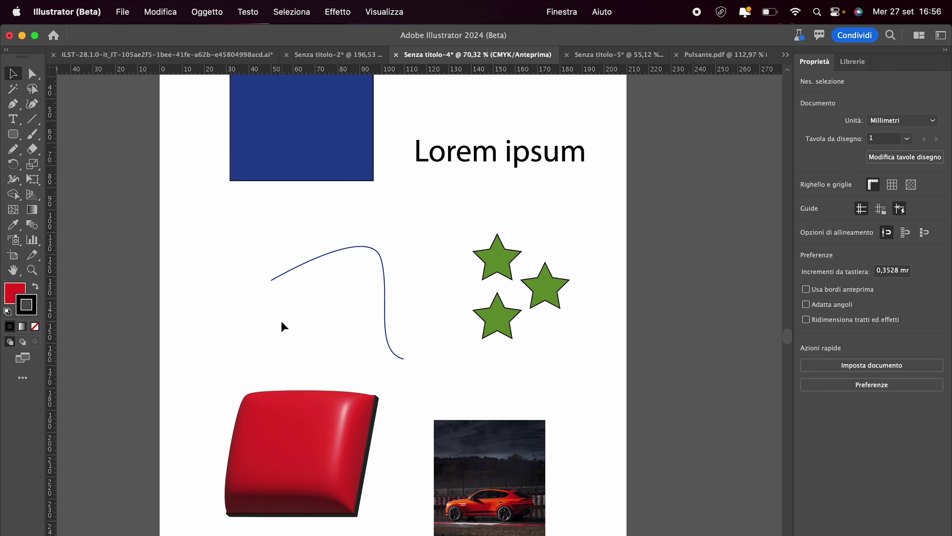
scroll(395, 325, "down", 2)
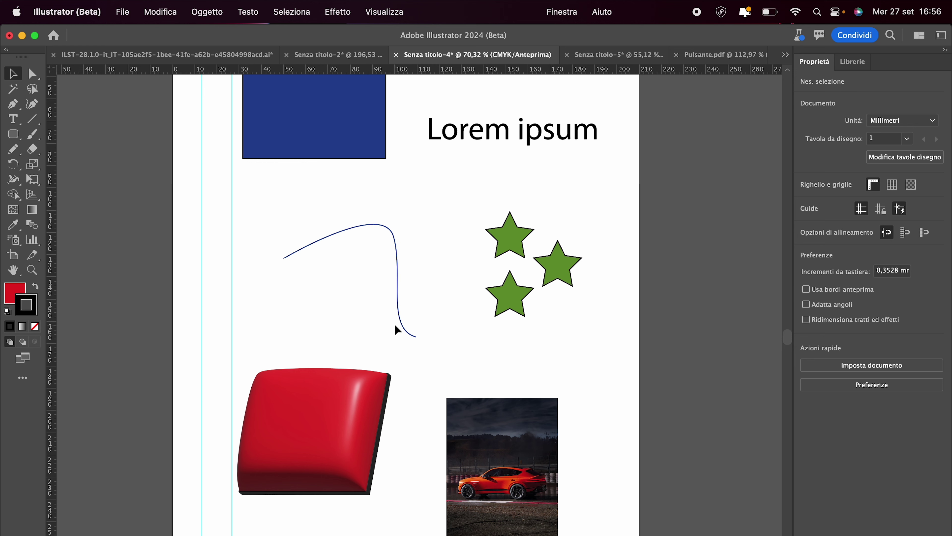
left_click(340, 149)
scroll(306, 152, "up", 3)
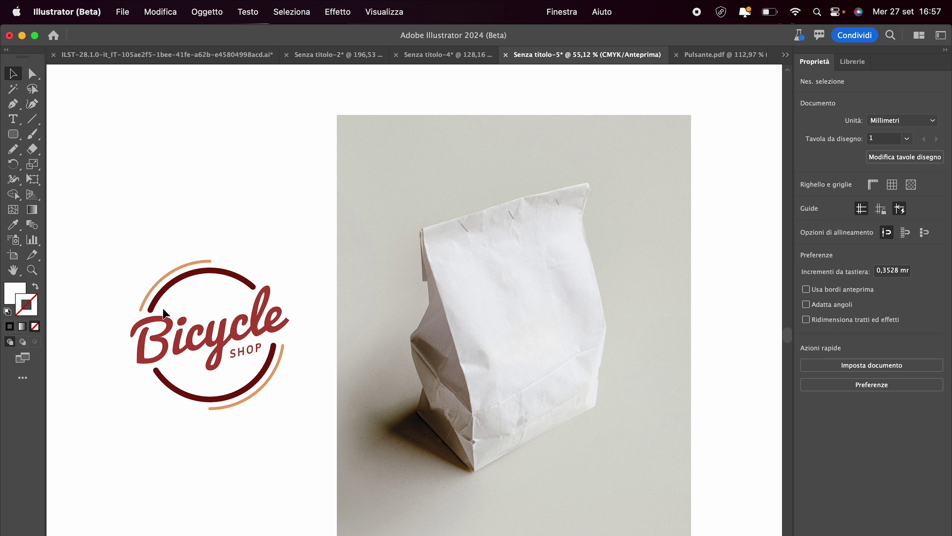
Marquee-select both the Bicycle Shop logo and the paper bag photo
left_click(413, 271)
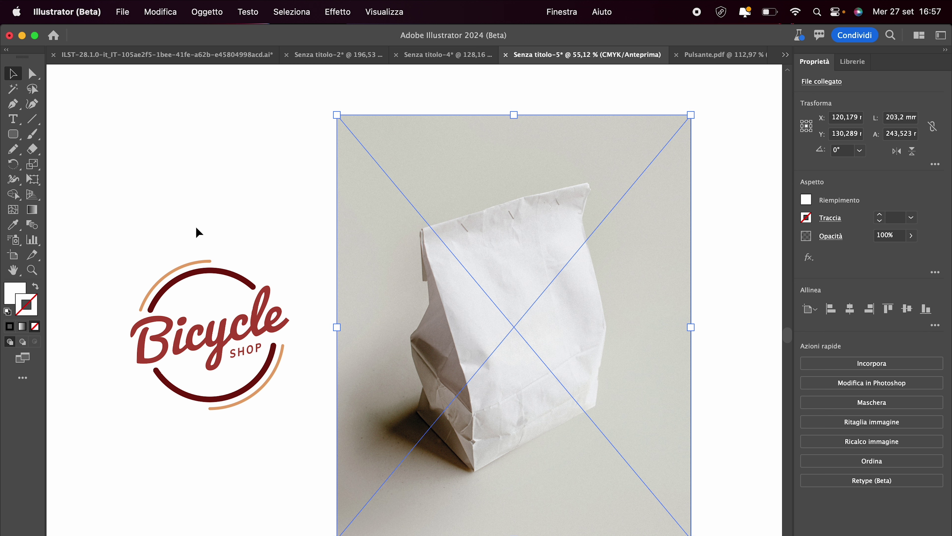
left_click_drag(120, 227, 278, 412)
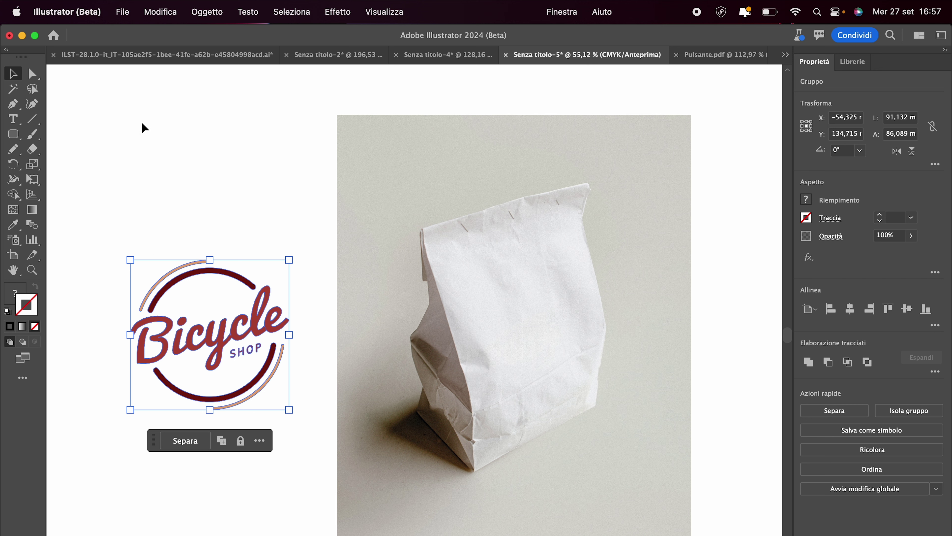
left_click_drag(142, 123, 547, 501)
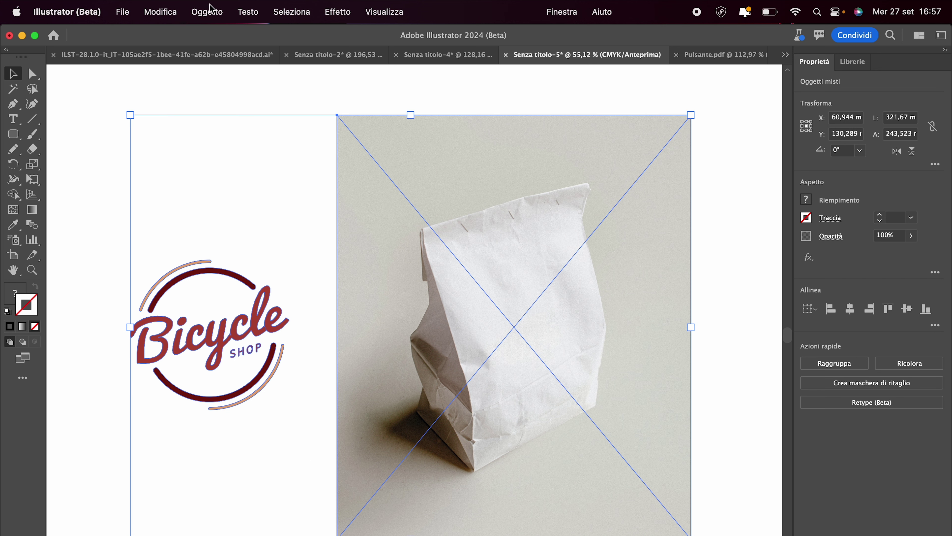
left_click(207, 12)
mouse_move(223, 471)
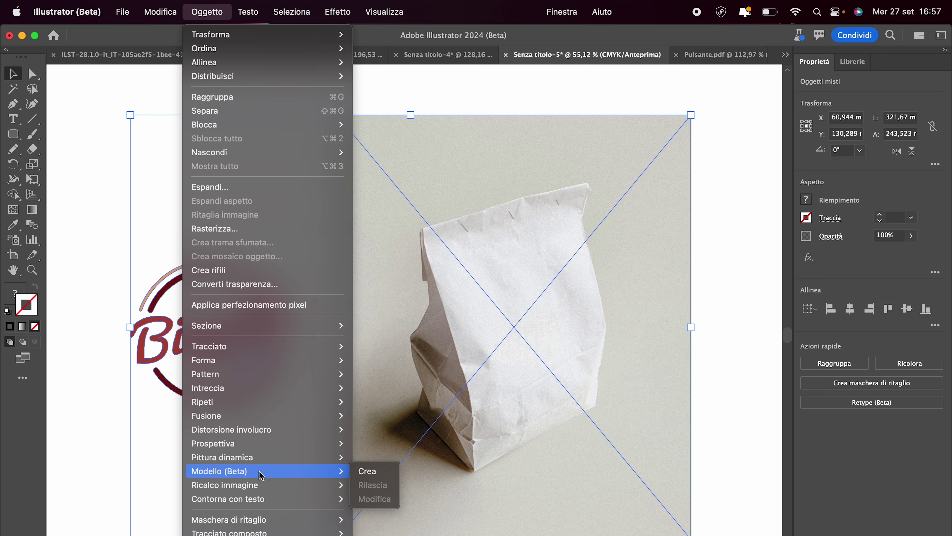
Create the bag mockup, then move the logo up and shrink it on the bag
left_click(364, 473)
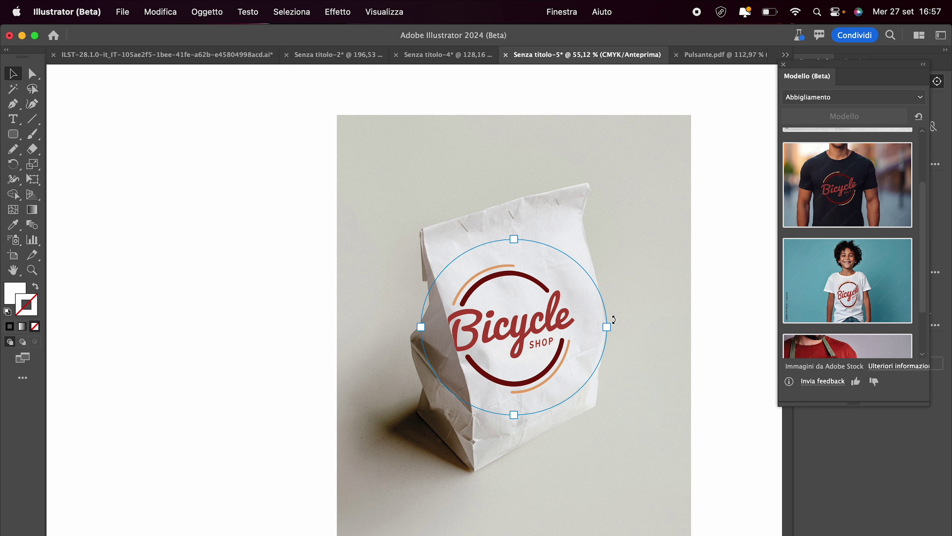
scroll(613, 319, "up", 3)
scroll(614, 319, "up", 1)
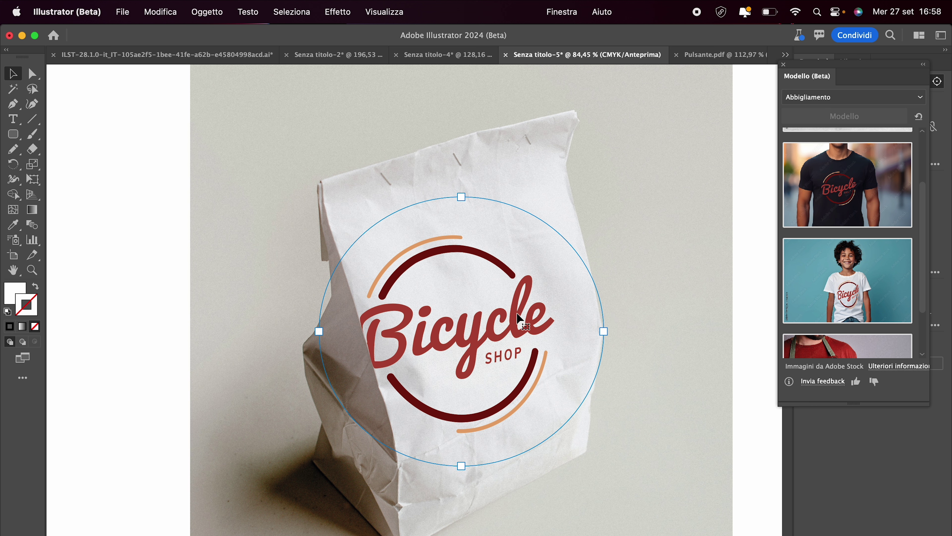
left_click_drag(523, 318, 553, 293)
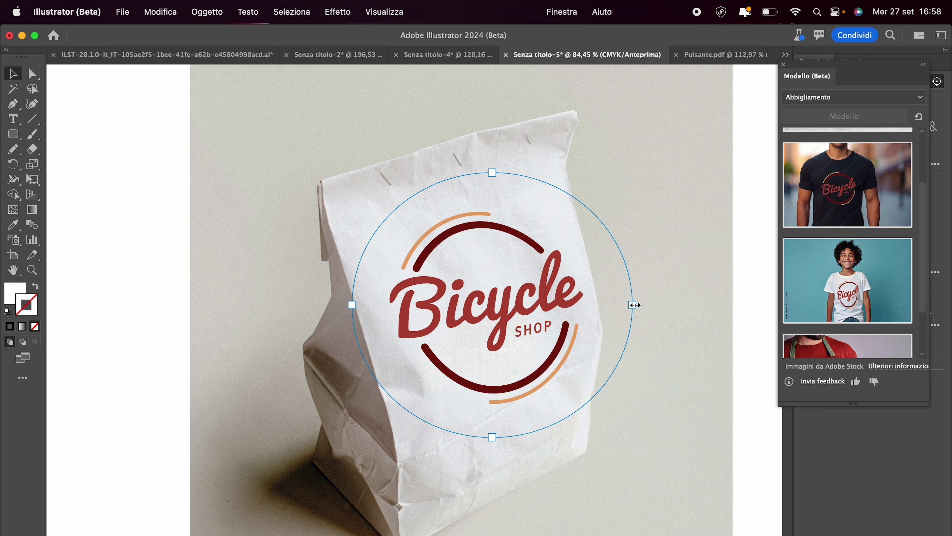
mouse_move(633, 305)
left_mouse_down()
mouse_move(604, 302)
mouse_move(608, 277)
left_mouse_up()
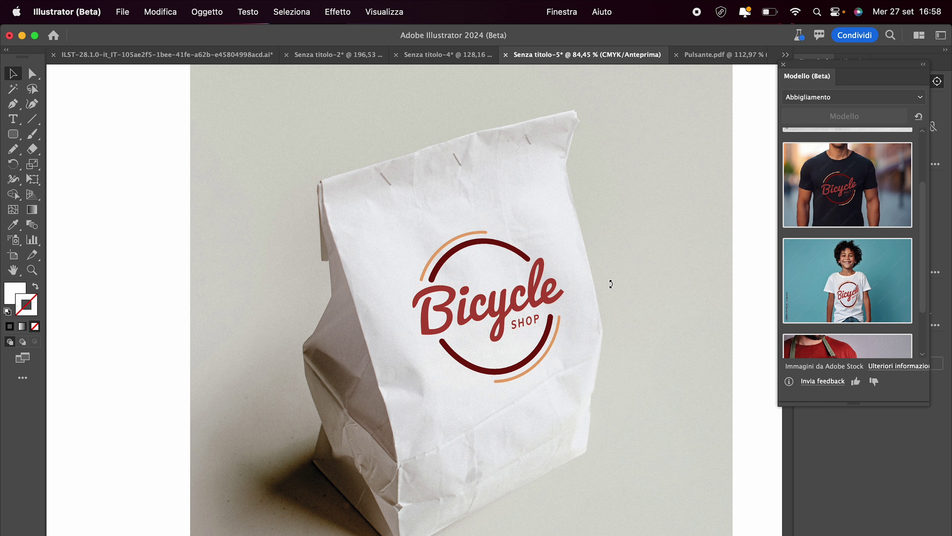
left_click_drag(533, 290, 527, 286)
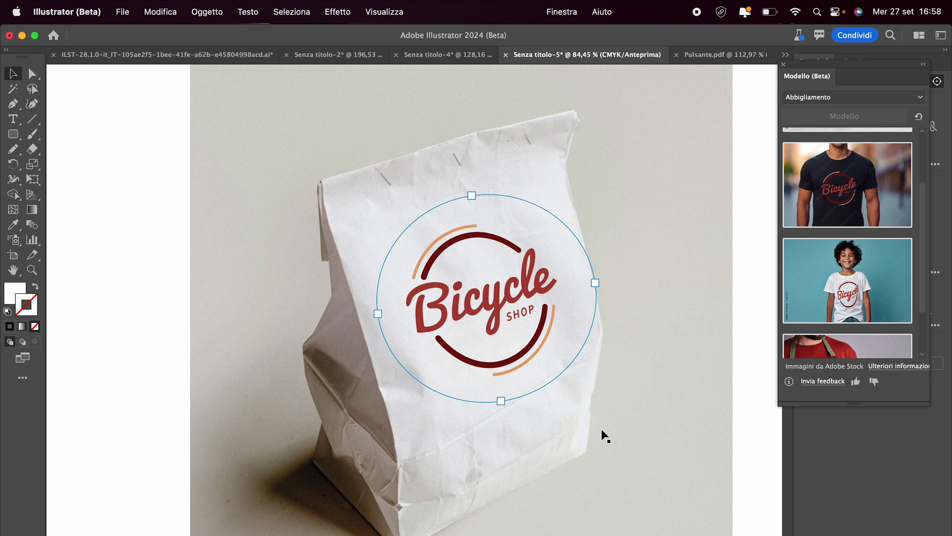
Select the whole bag-and-logo mockup and release it via Oggetto > Modello (Beta)
mouse_move(533, 290)
left_mouse_down()
mouse_move(545, 293)
mouse_move(342, 272)
left_mouse_up()
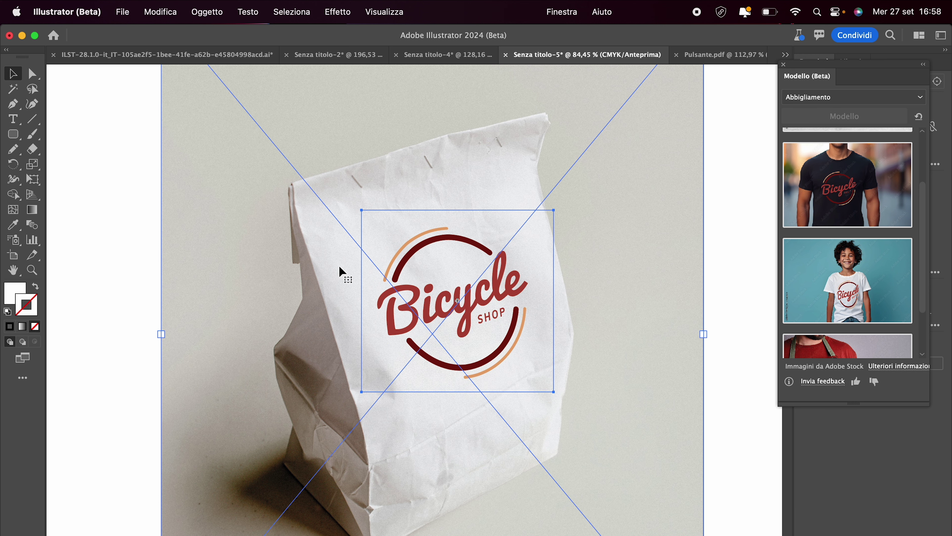
left_click(207, 5)
mouse_move(219, 471)
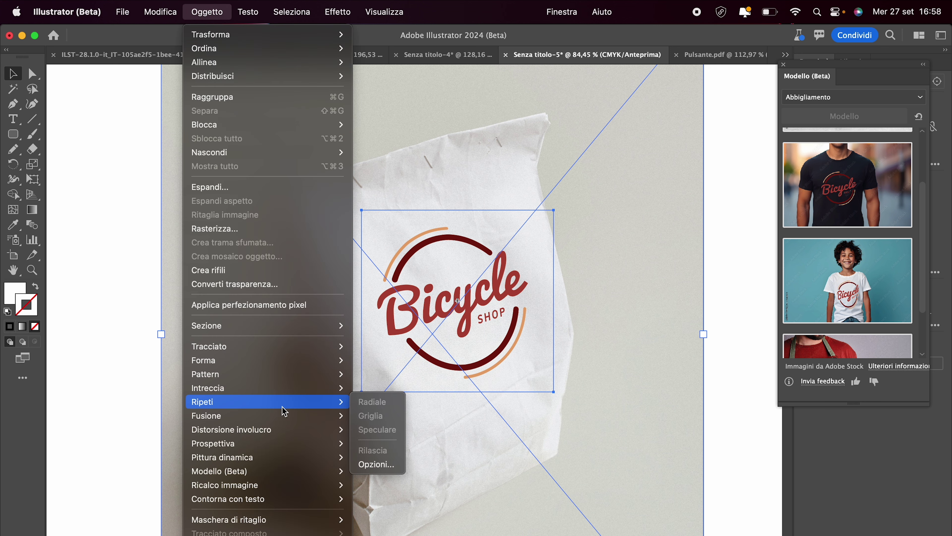
left_click(363, 485)
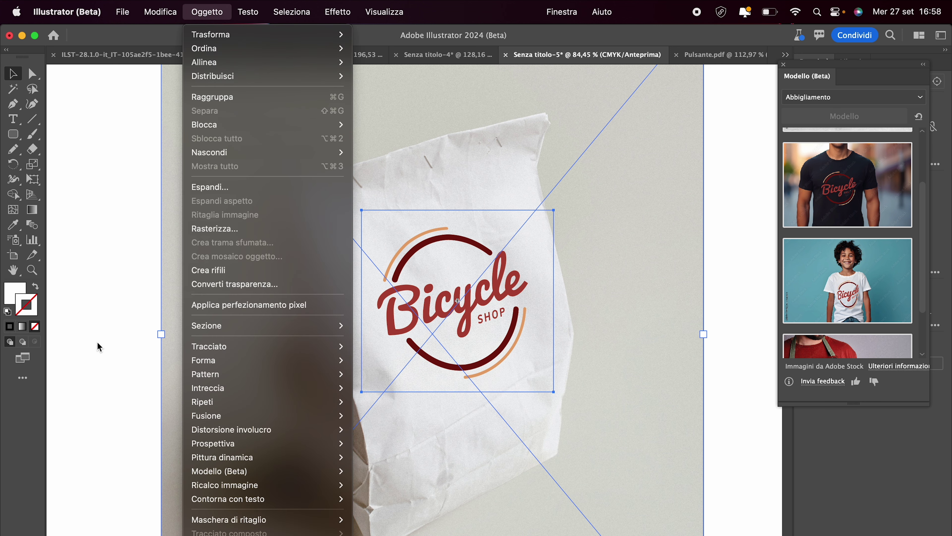
scroll(351, 331, "down", 5)
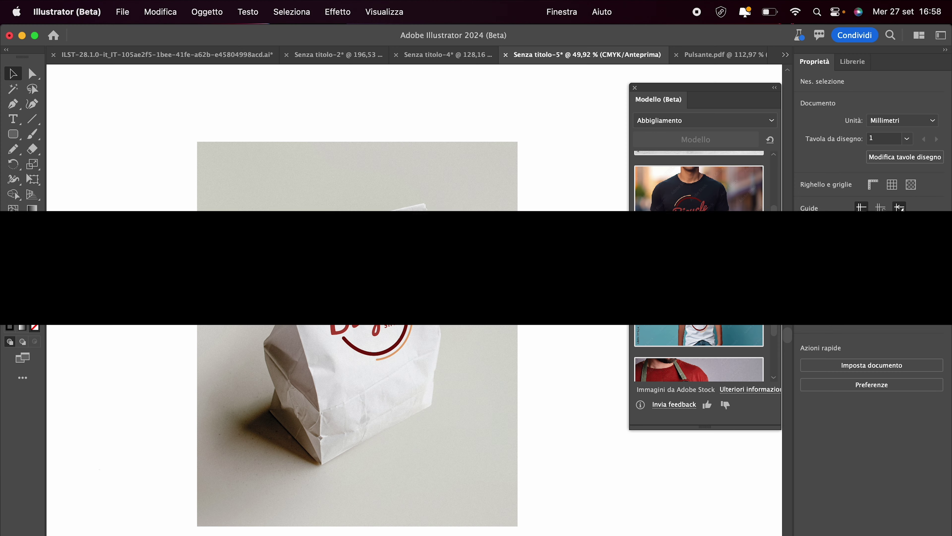
Make the Mockup (Beta) panel taller to show more thumbnails
scroll(704, 244, "down", 1)
left_click_drag(699, 427, 707, 532)
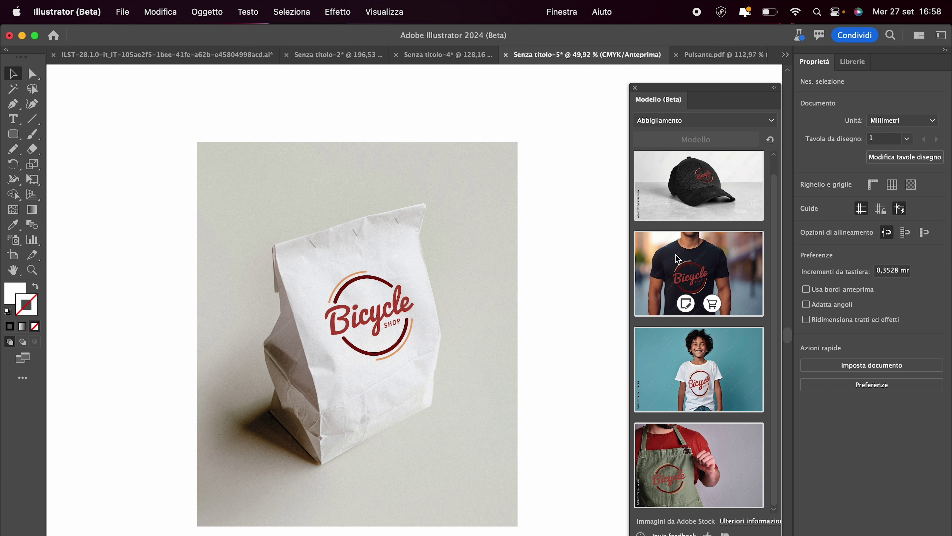
scroll(684, 305, "down", 1)
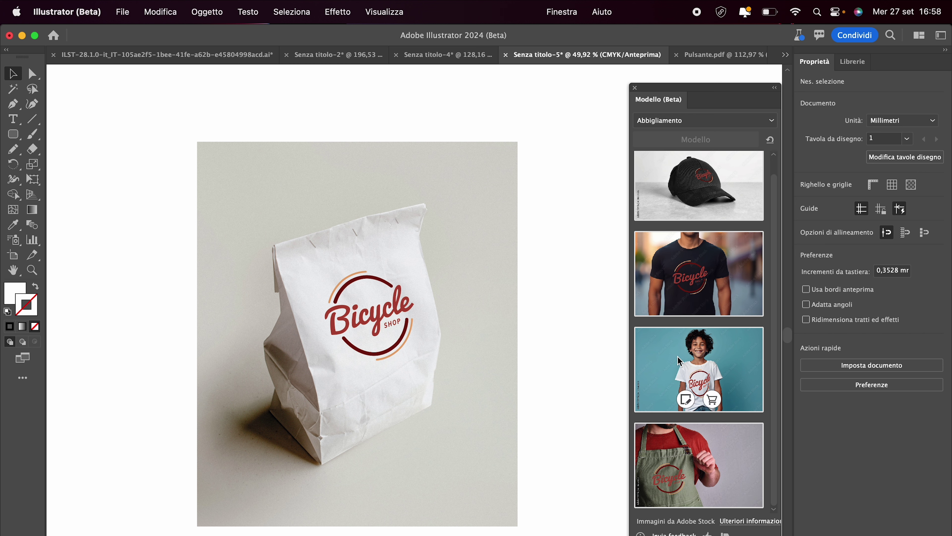
scroll(713, 285, "up", 1)
scroll(712, 284, "down", 1)
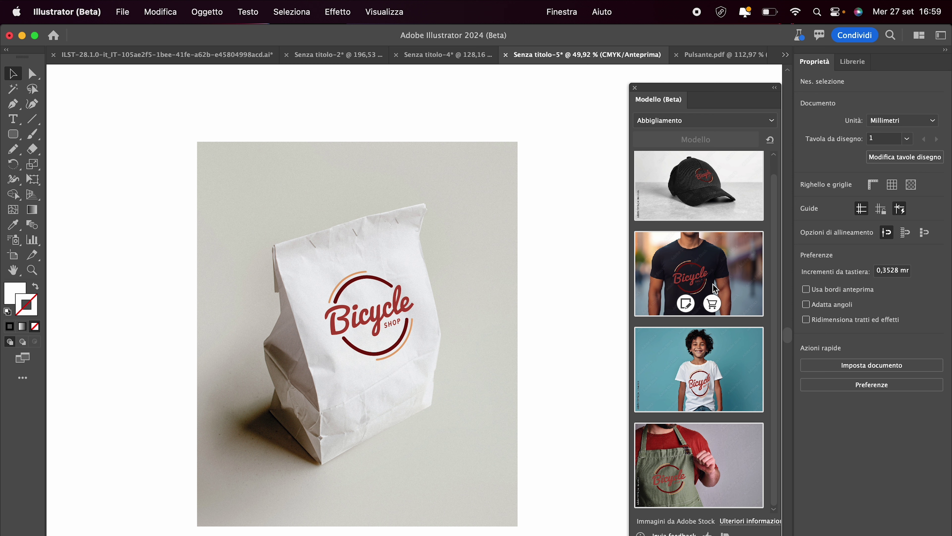
Browse the Dispositivi digitali and Confezionamento categories, then apply the logo to Grafica branding's business cards
left_click(681, 129)
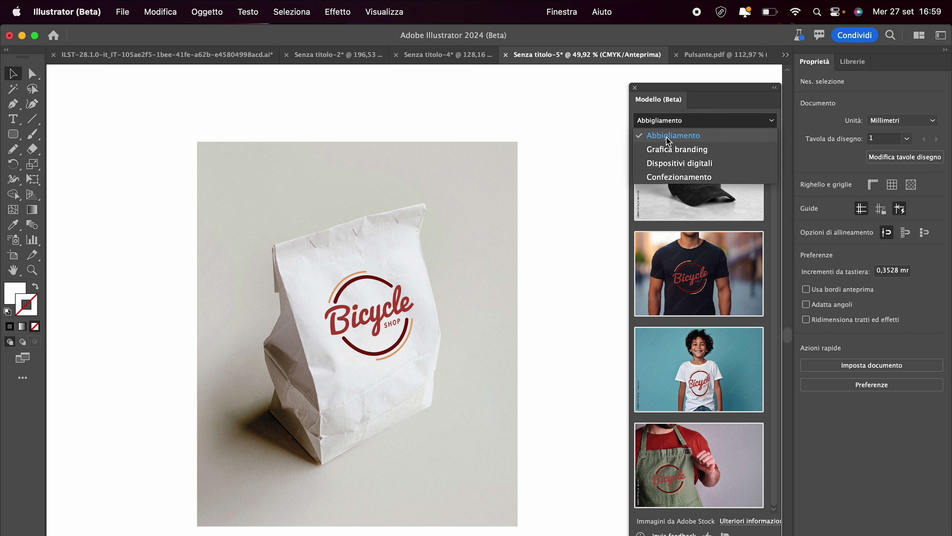
left_click(671, 150)
left_click(694, 120)
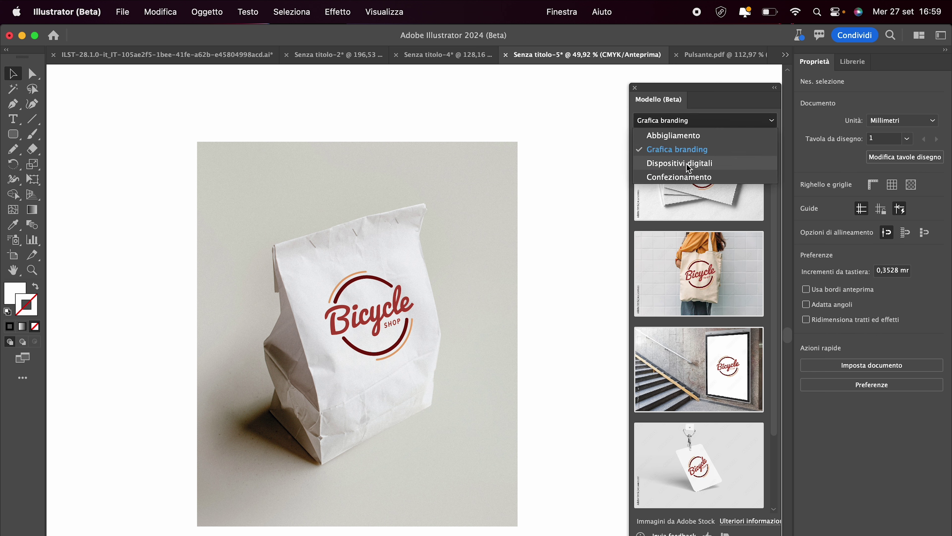
left_click(687, 164)
left_click(697, 120)
left_click(675, 177)
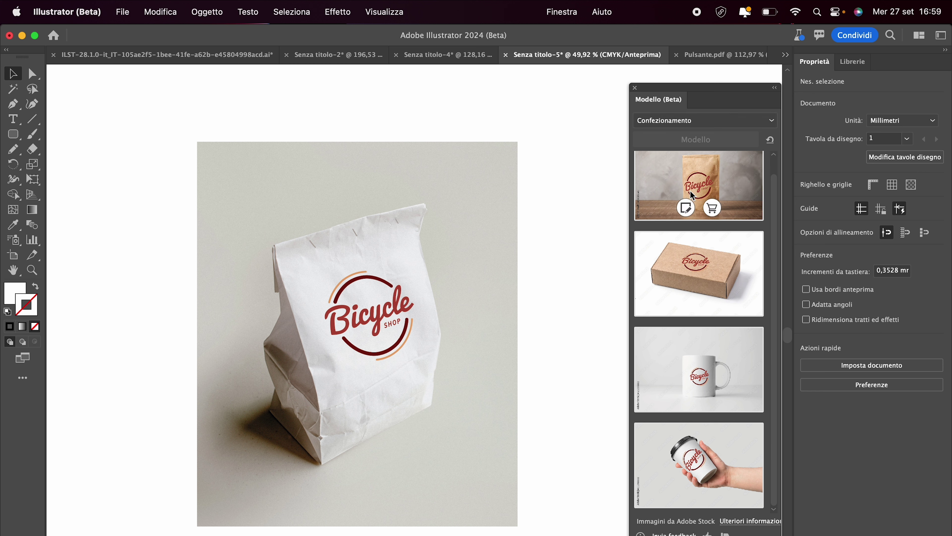
left_click(693, 121)
left_click(680, 149)
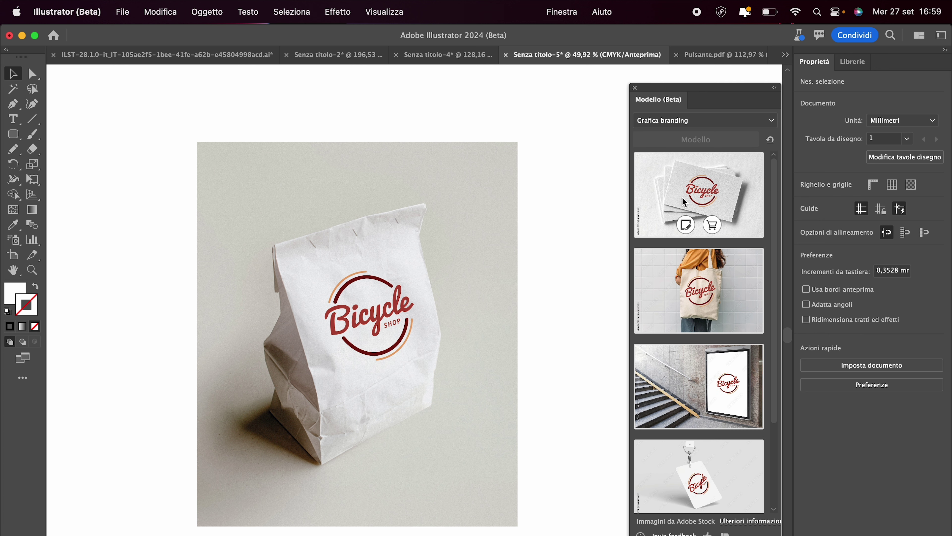
left_click(686, 226)
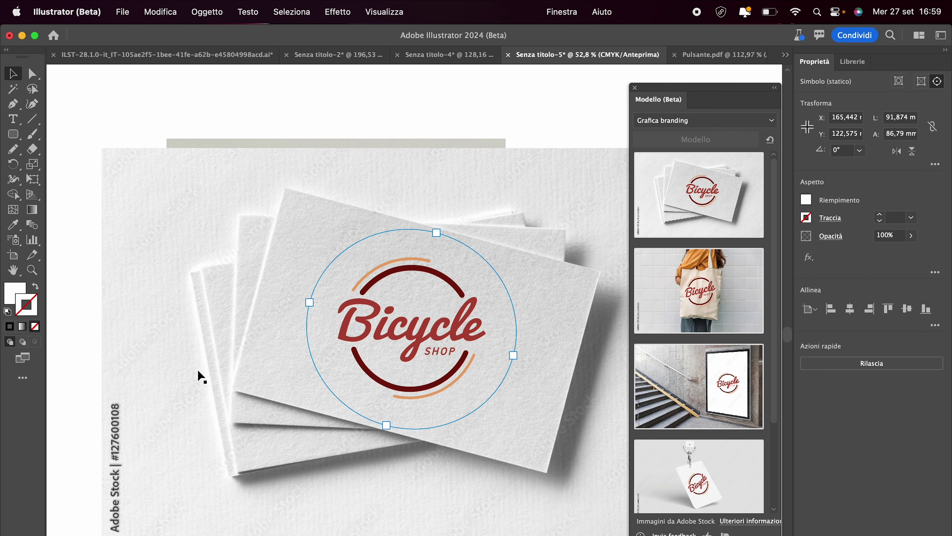
Deselect the business-card mockup and return to the paper bag mockup
scroll(197, 369, "down", 2)
left_click(96, 332)
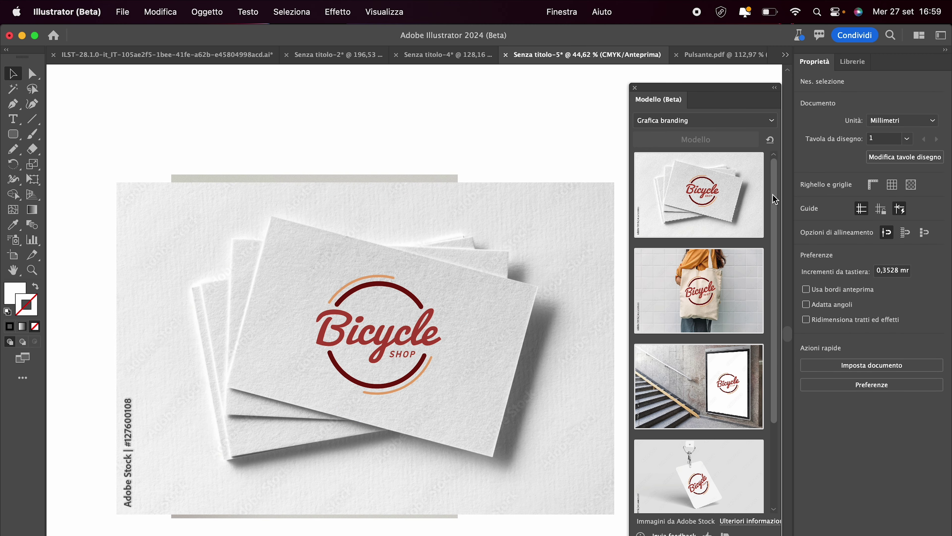
mouse_move(776, 195)
left_mouse_down()
mouse_move(775, 267)
mouse_move(776, 210)
left_mouse_up()
mouse_move(698, 290)
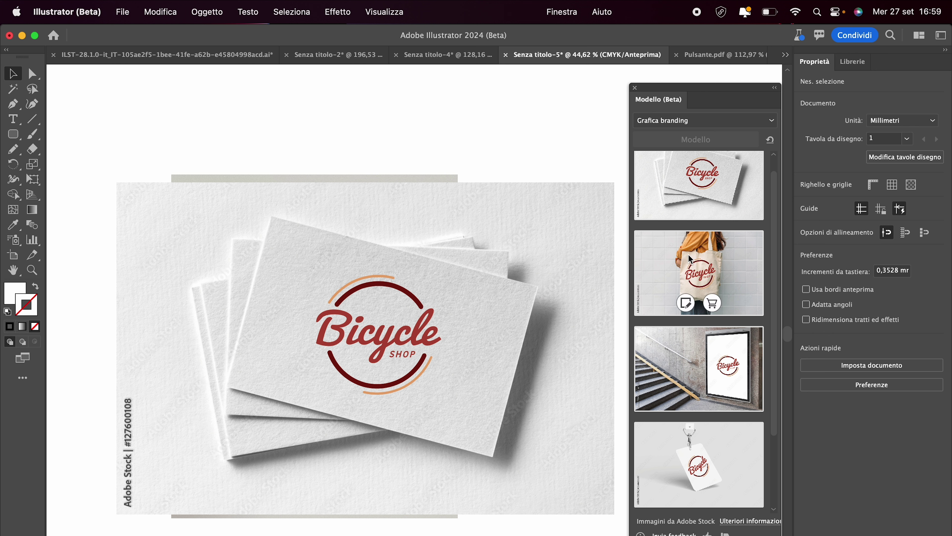
left_click(691, 258)
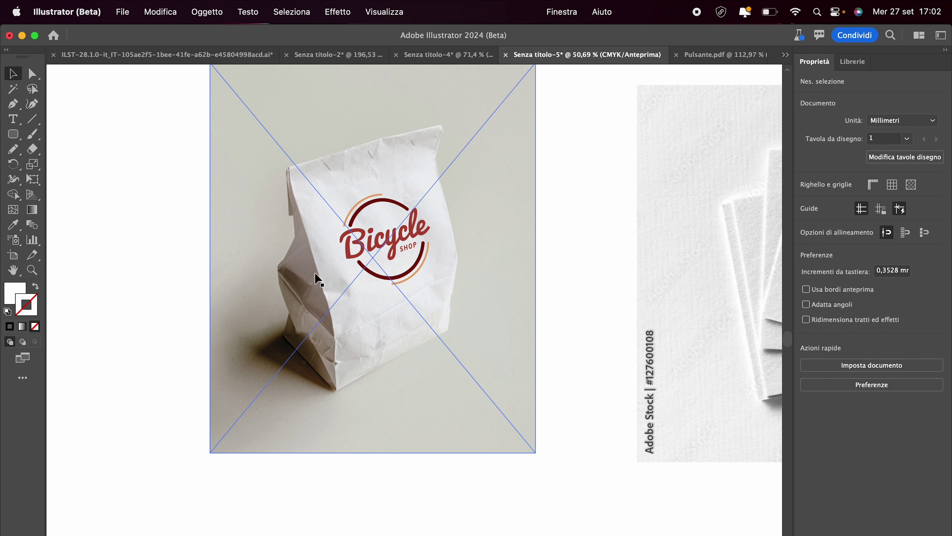
Release the bag mockup and move the Bicycle logo off the bag to the left
left_click(318, 277)
left_click(871, 363)
left_click(585, 390)
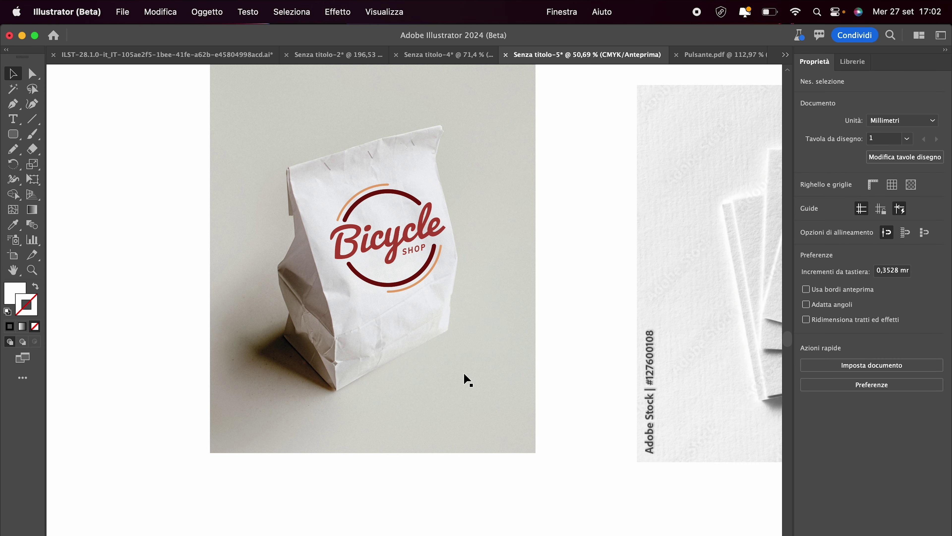
left_click_drag(423, 232, 142, 216)
Delete the business-card stock image
left_click(319, 254)
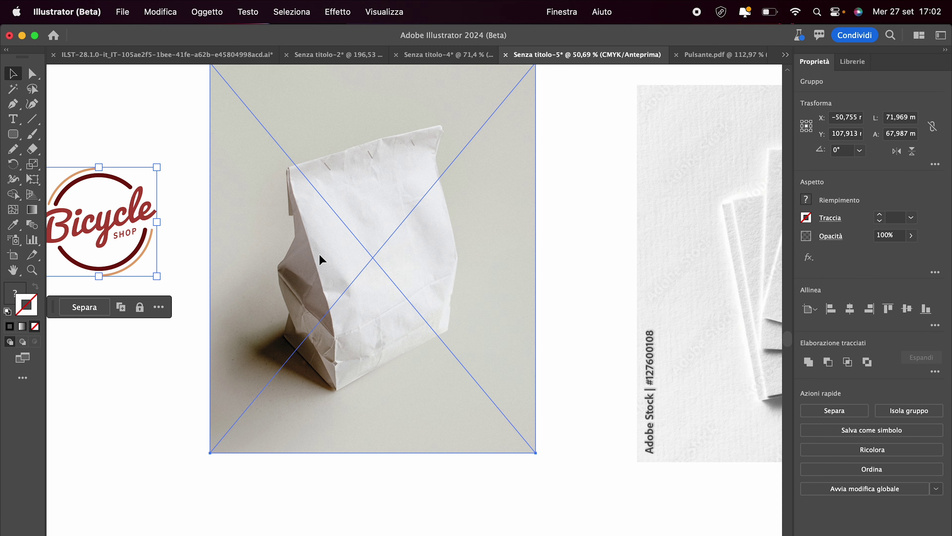
left_click(736, 147)
key("Delete")
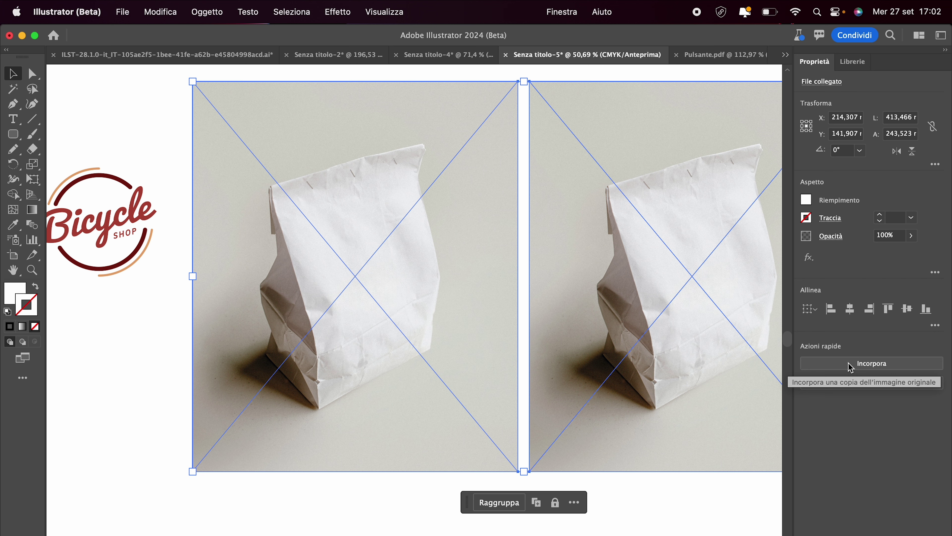
Embed the two linked bag photos with Incorpora, then switch to the Pulsante.pdf document
scroll(586, 398, "right", 1)
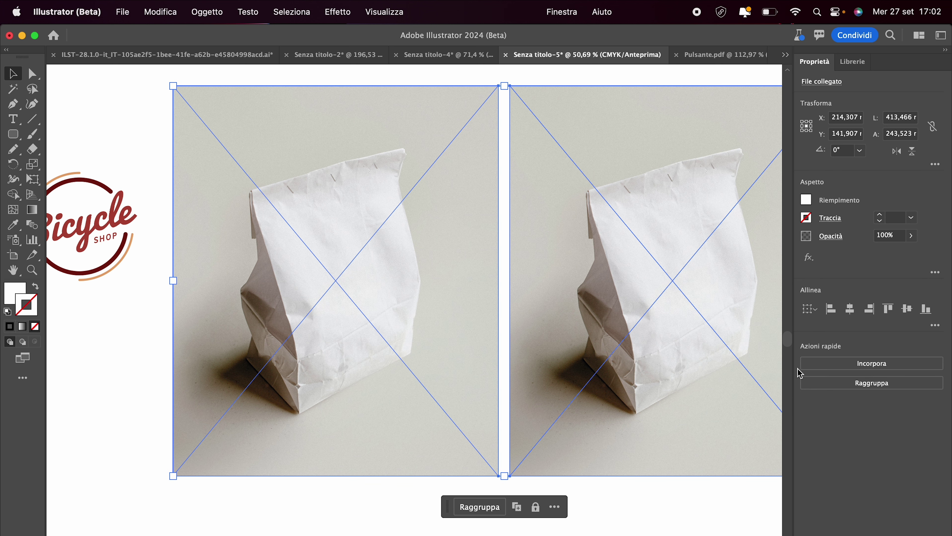
left_click(835, 364)
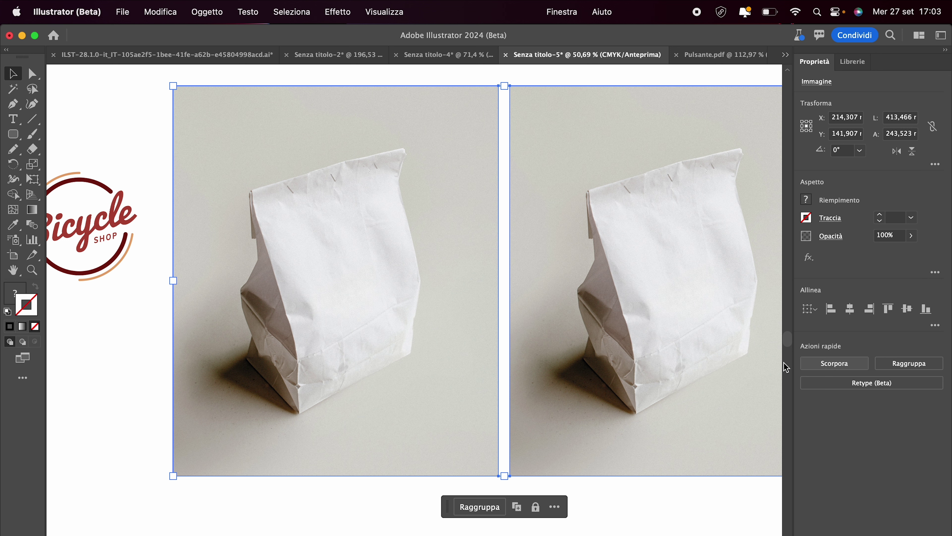
scroll(534, 340, "right", 5)
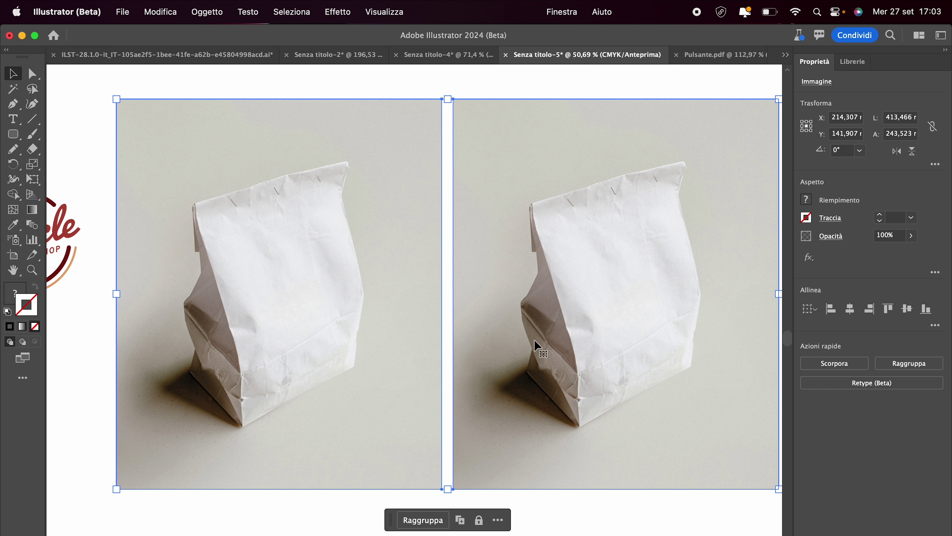
key("ctrl+Tab")
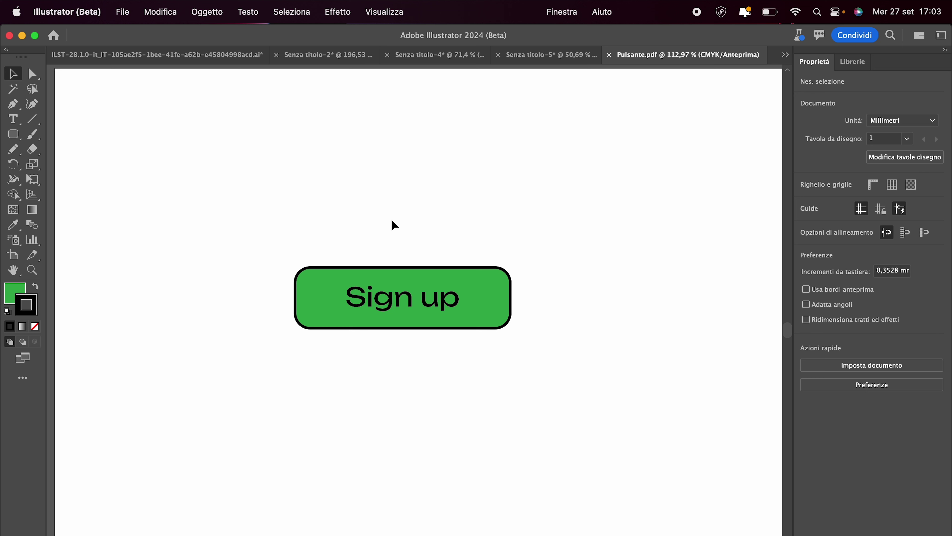
Select the Sign up button and set its Attributes image map to Rettangolo
left_click_drag(315, 222, 512, 391)
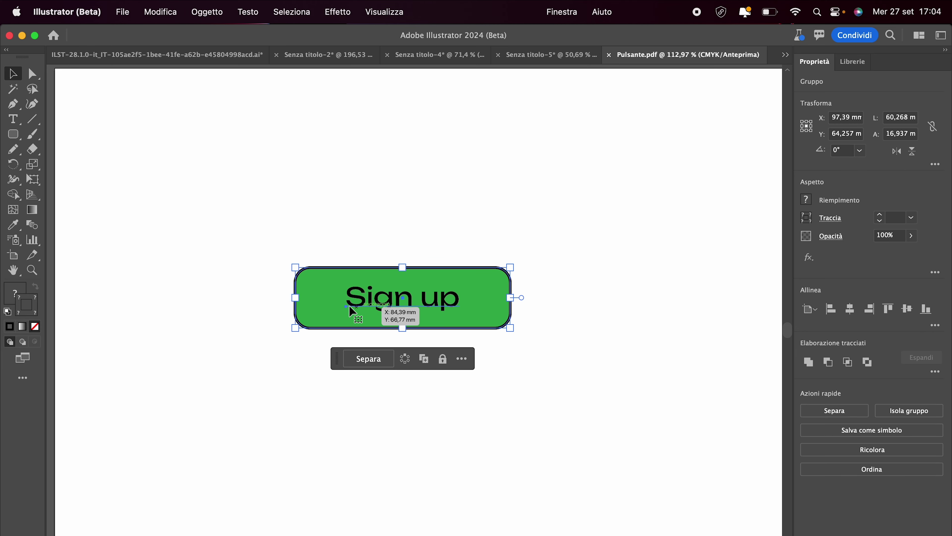
left_click(555, 16)
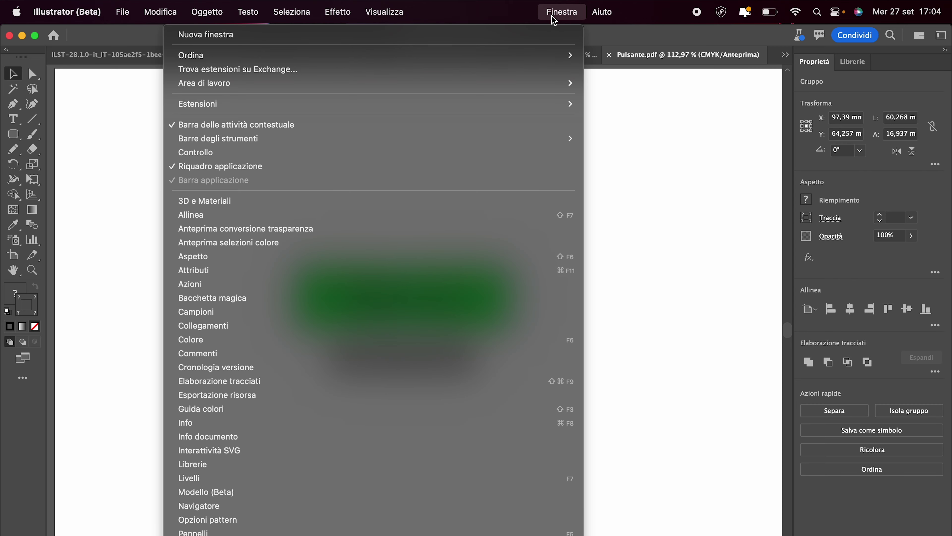
left_click(284, 270)
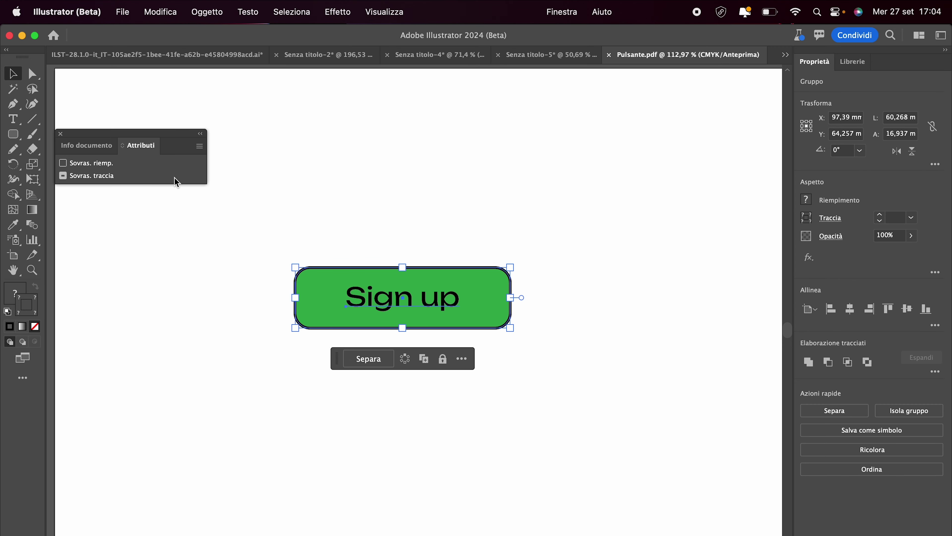
left_click(199, 147)
left_click(239, 148)
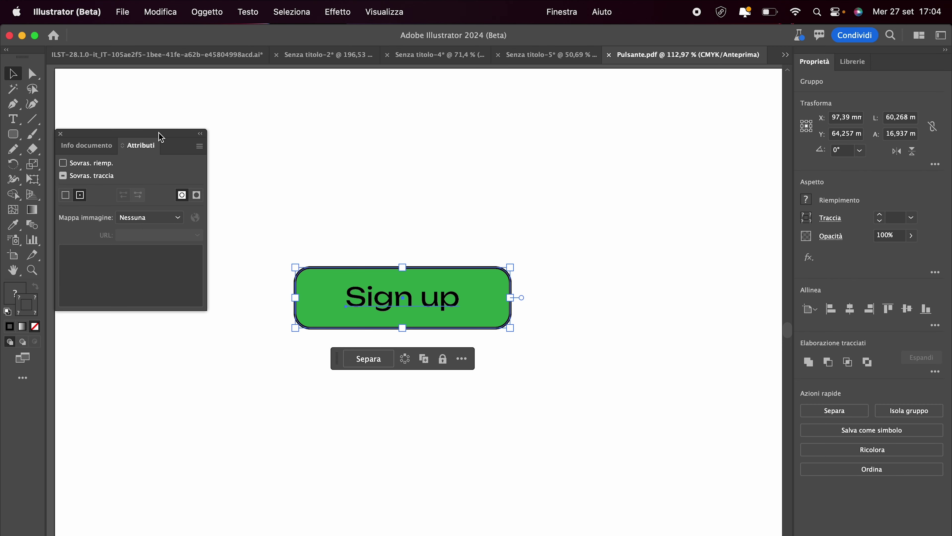
left_click_drag(162, 134, 682, 154)
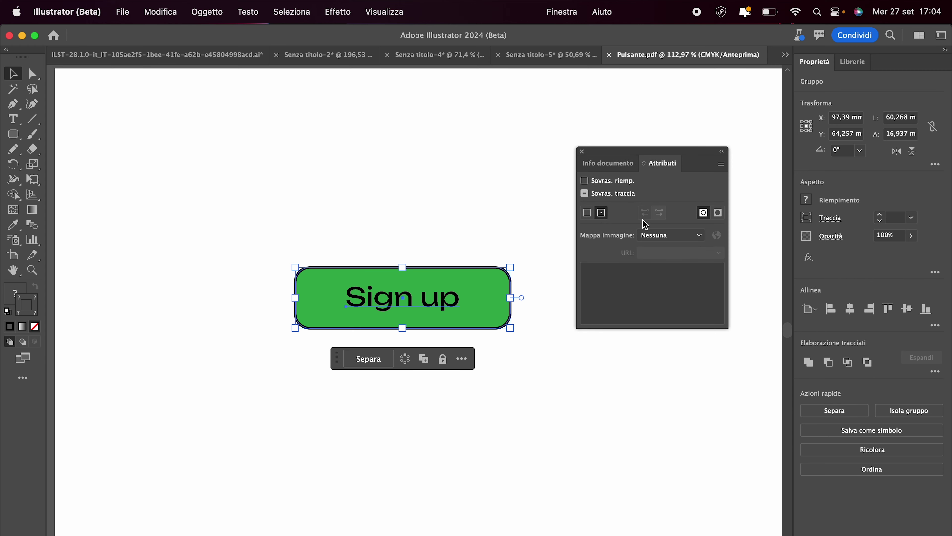
left_click(671, 236)
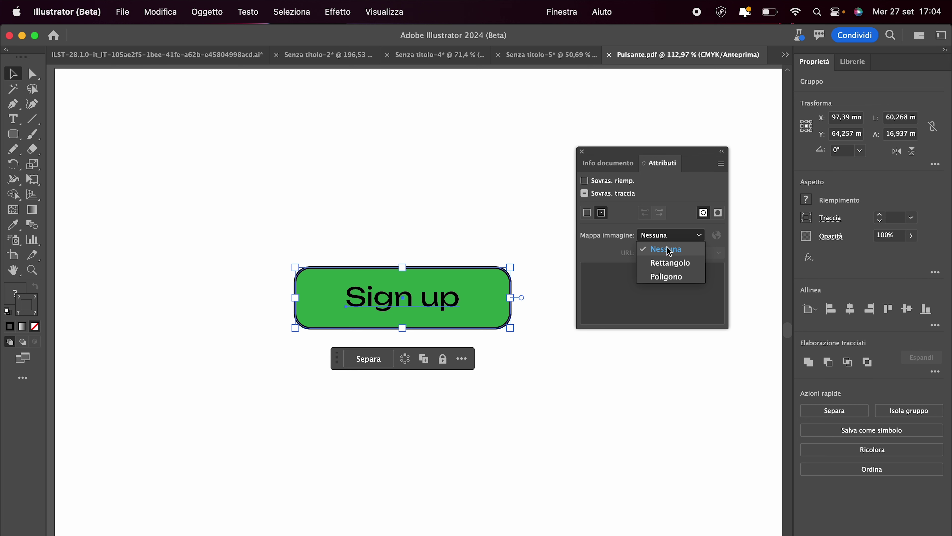
left_click(668, 263)
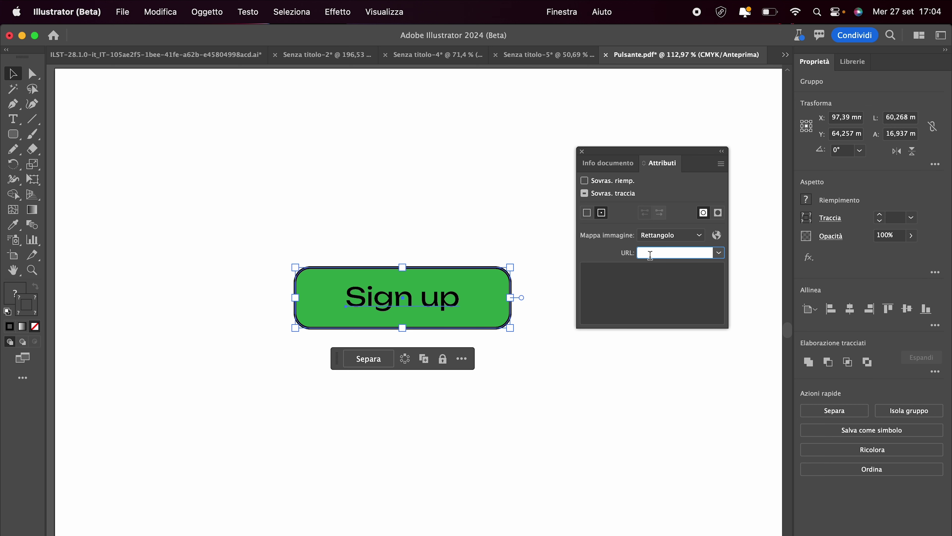
type("https:")
type("//g")
type("oogle.it")
left_click(661, 290)
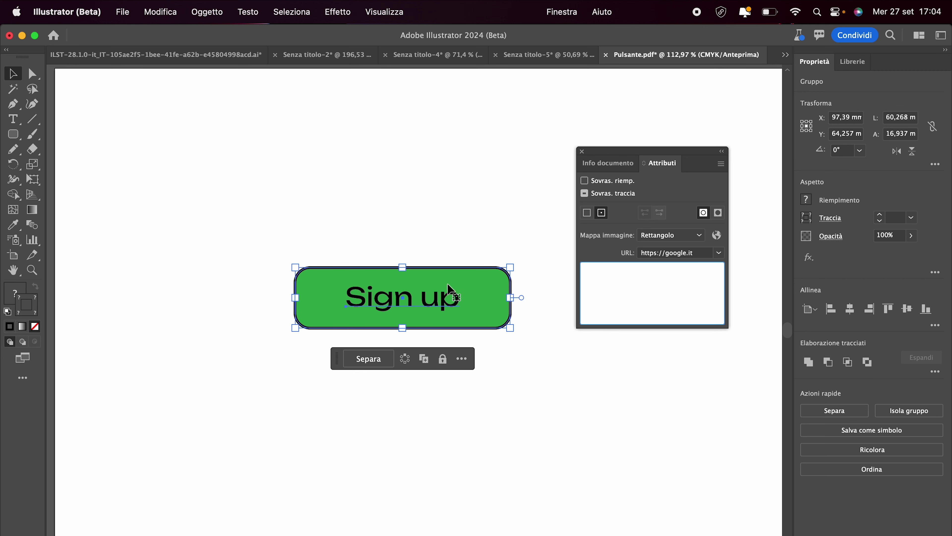
left_click(645, 254)
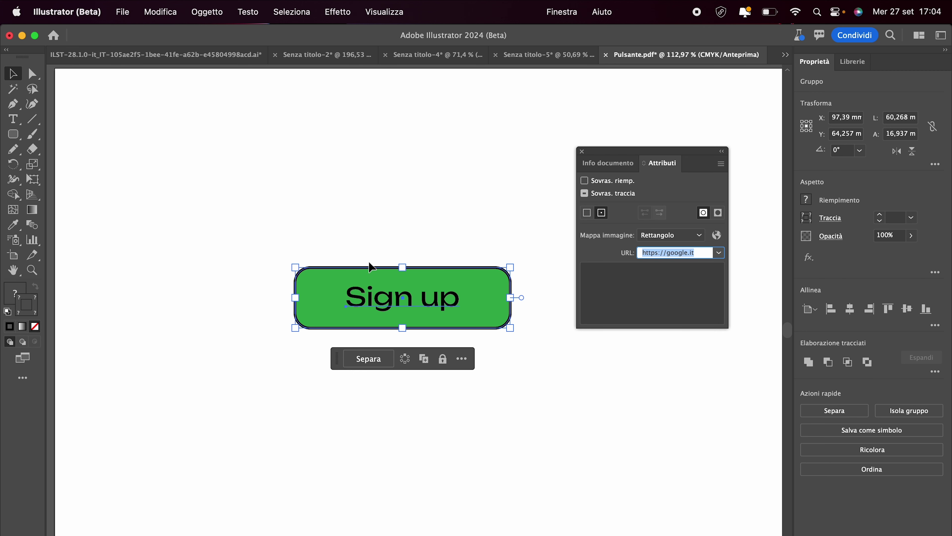
left_click(583, 151)
left_click(476, 179)
key("super+s")
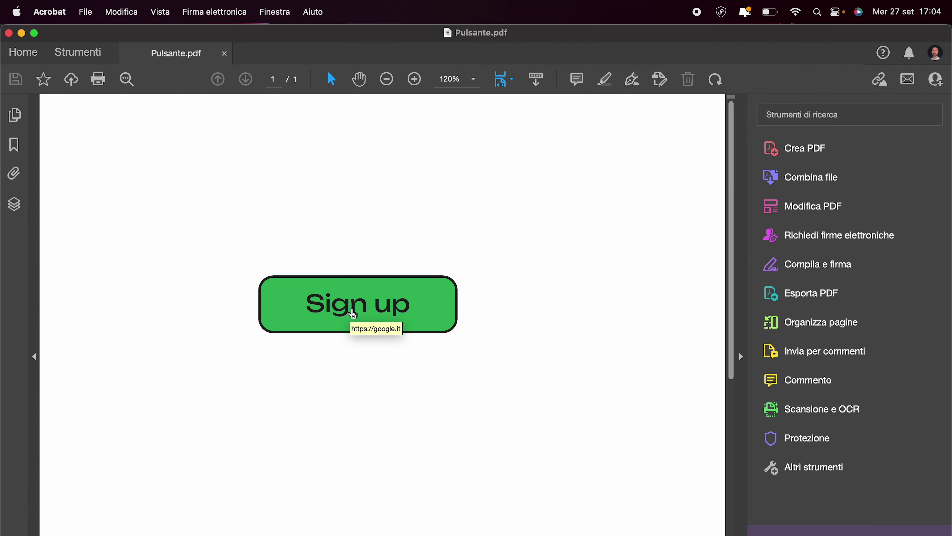
left_click(354, 306)
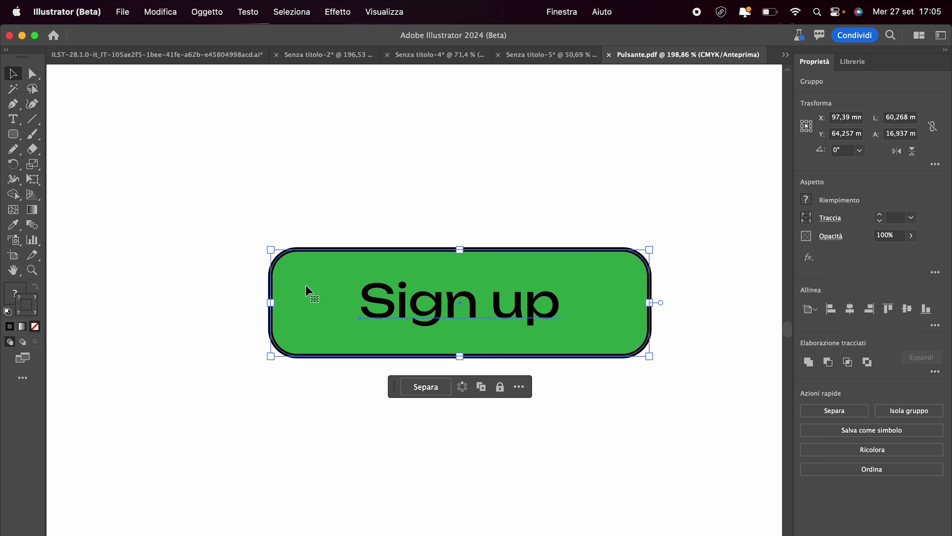
Isolate the Sign up button group and change its fill from 37AB4D to the 006633 swatch
double_click(306, 286)
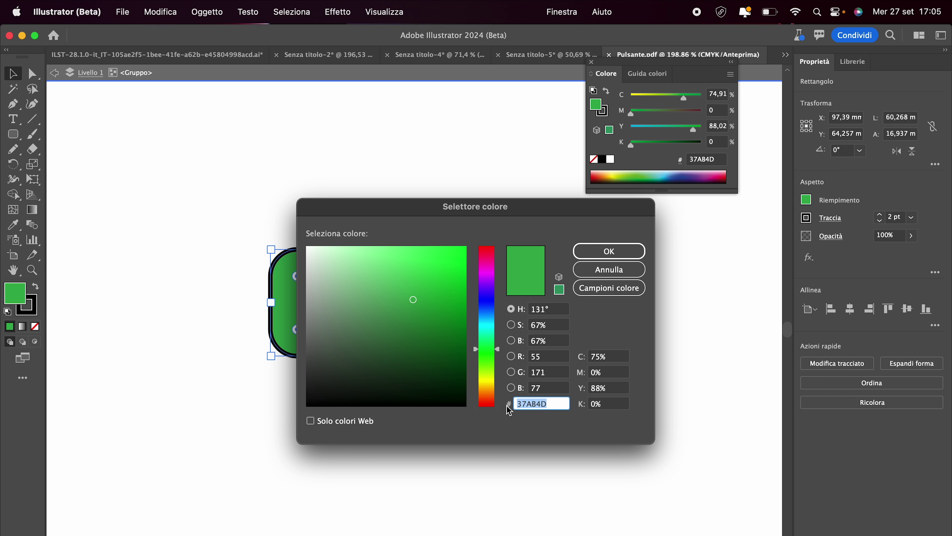
left_click(544, 404)
double_click(515, 406)
left_click(596, 271)
left_click(806, 200)
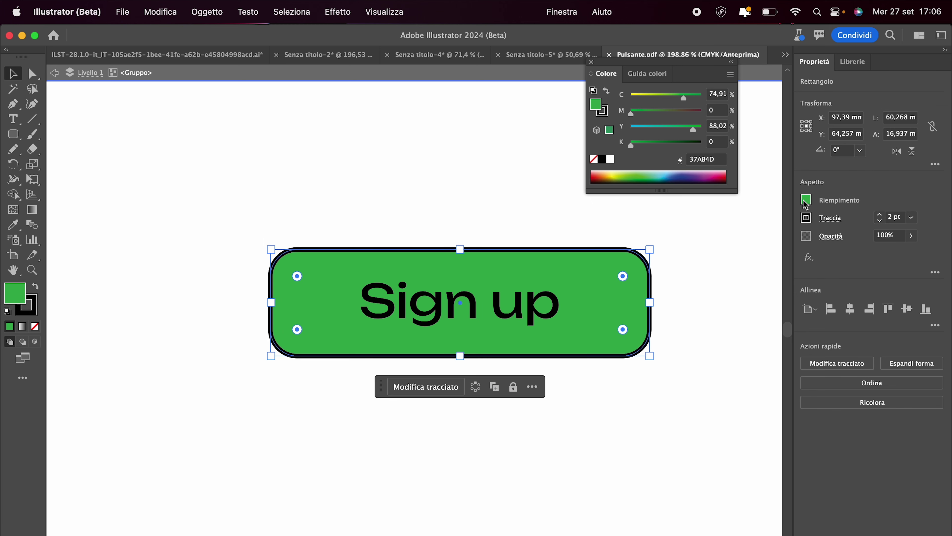
left_click(805, 200)
double_click(713, 253)
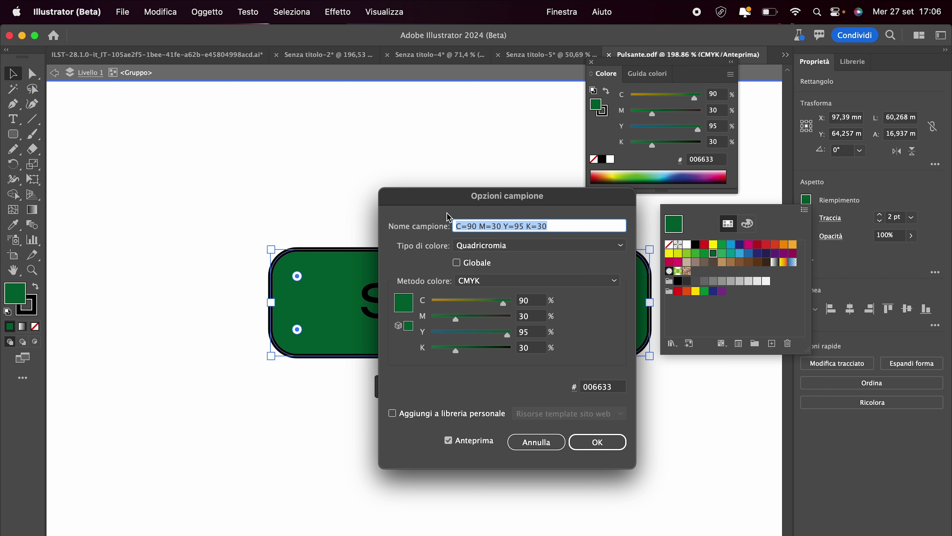
left_click(592, 388)
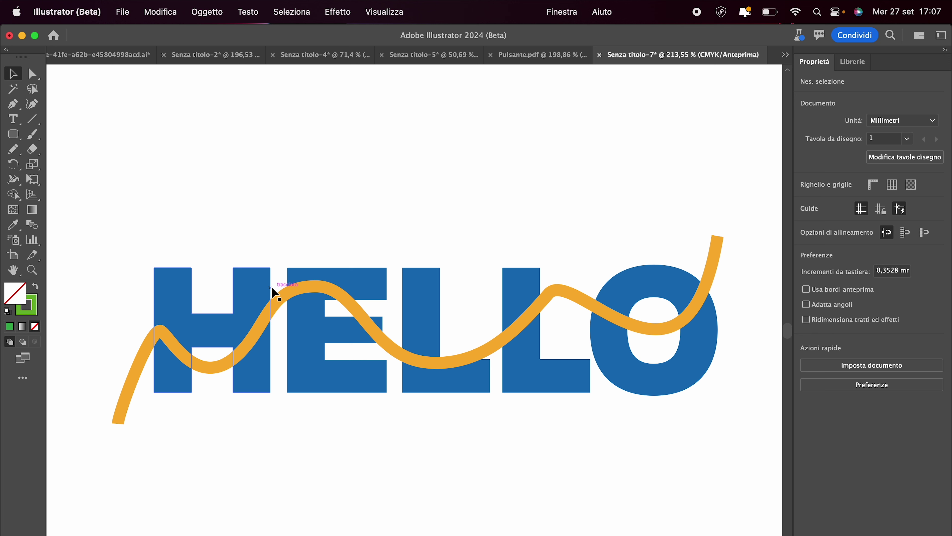
Select the HELLO letters and the orange wave together and make them an intertwine
left_click_drag(109, 171, 732, 453)
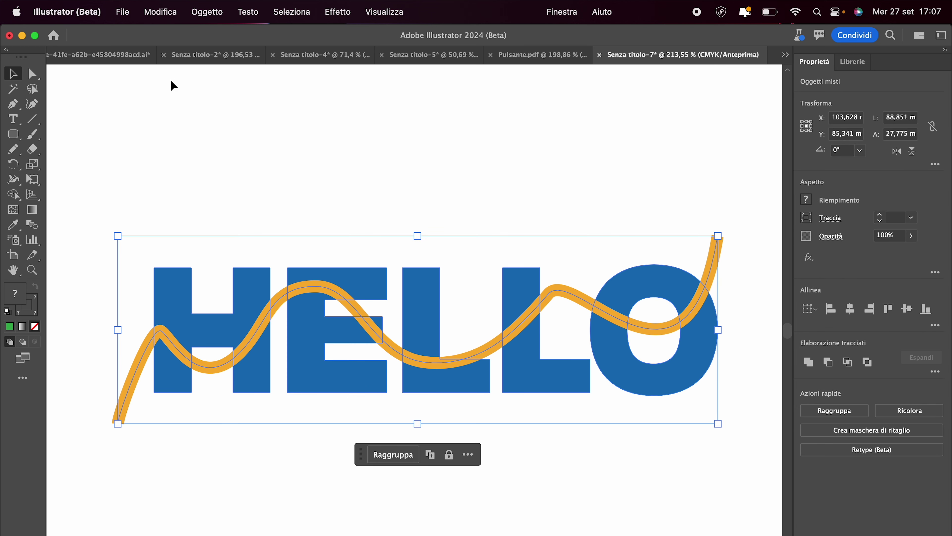
left_click(208, 15)
mouse_move(223, 388)
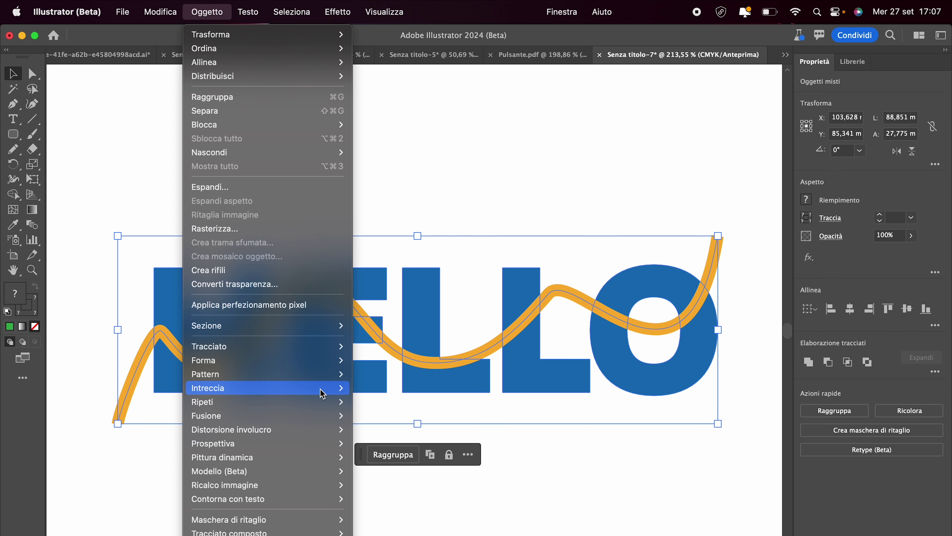
left_click(364, 388)
scroll(127, 340, "up", 3)
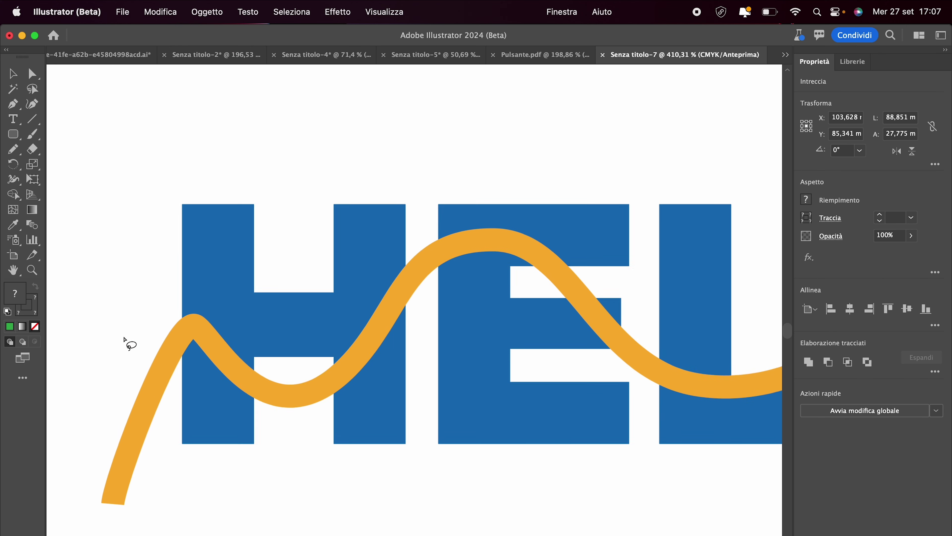
scroll(125, 340, "up", 4)
Adjust the overlap on the H's left bar so the orange curve passes in front
left_click_drag(223, 361, 261, 326)
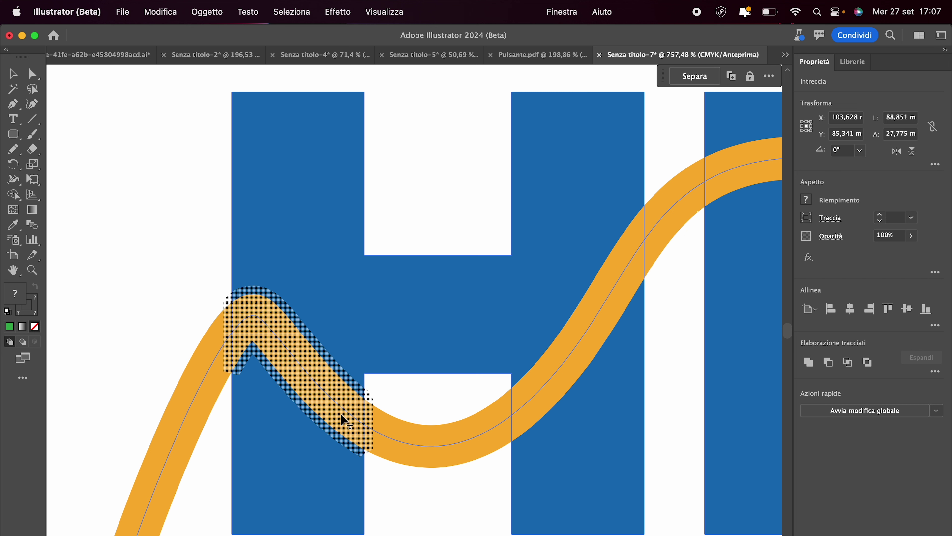
left_click(261, 329)
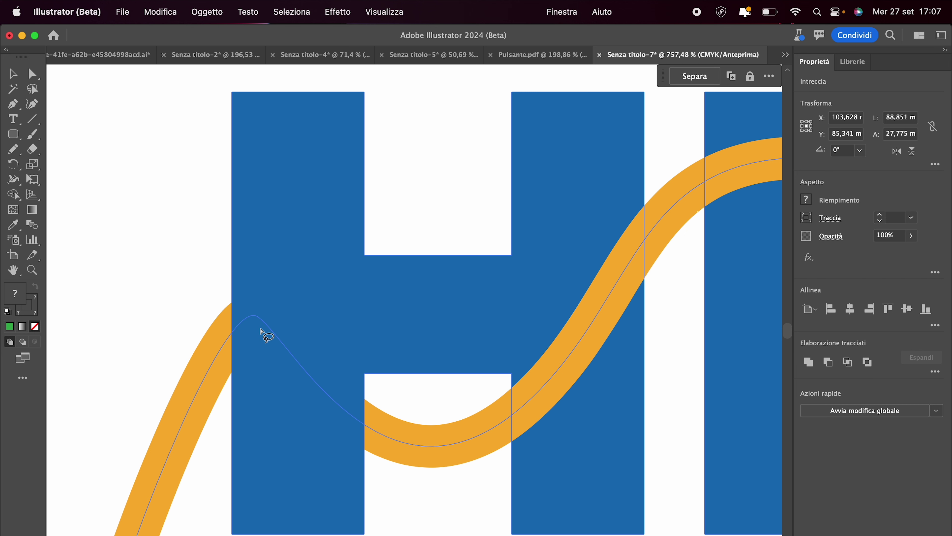
left_click(219, 314)
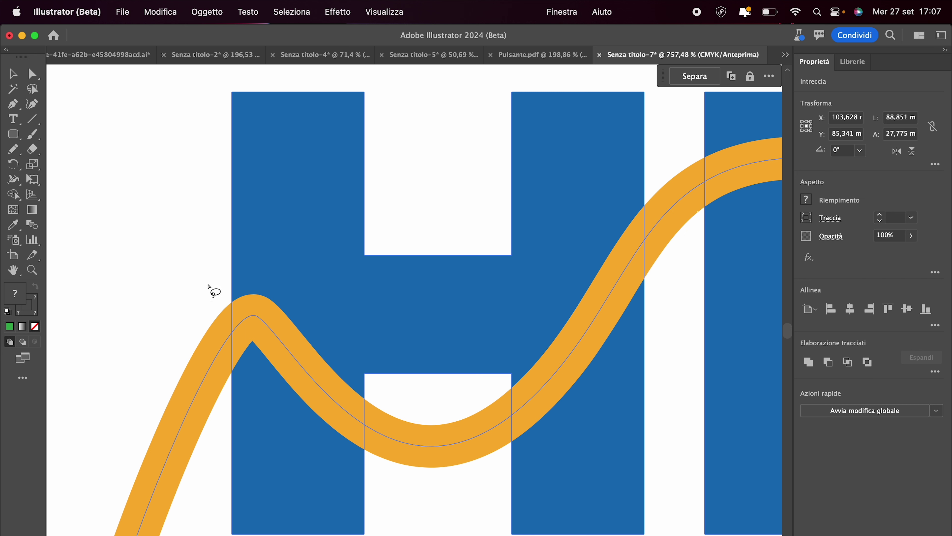
left_click_drag(210, 277, 378, 469)
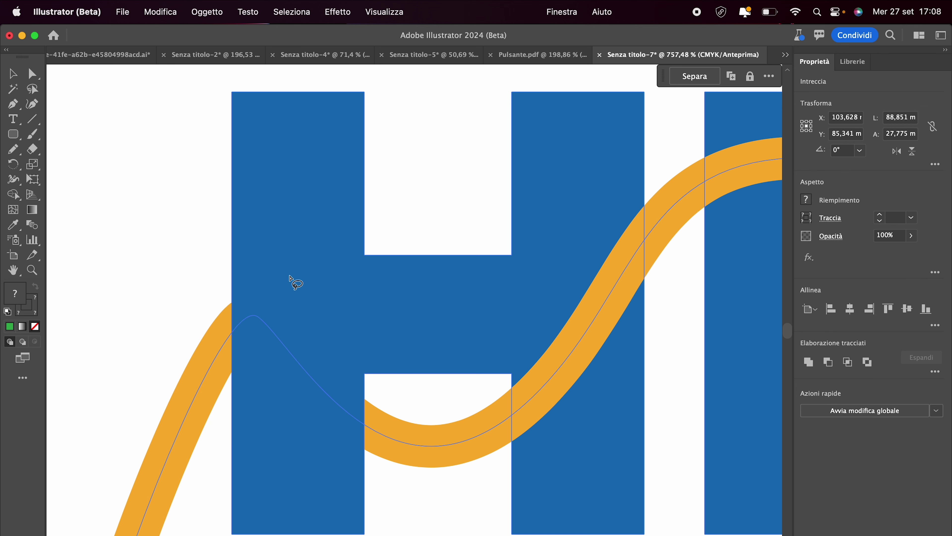
key("super+z")
scroll(295, 283, "down", 2)
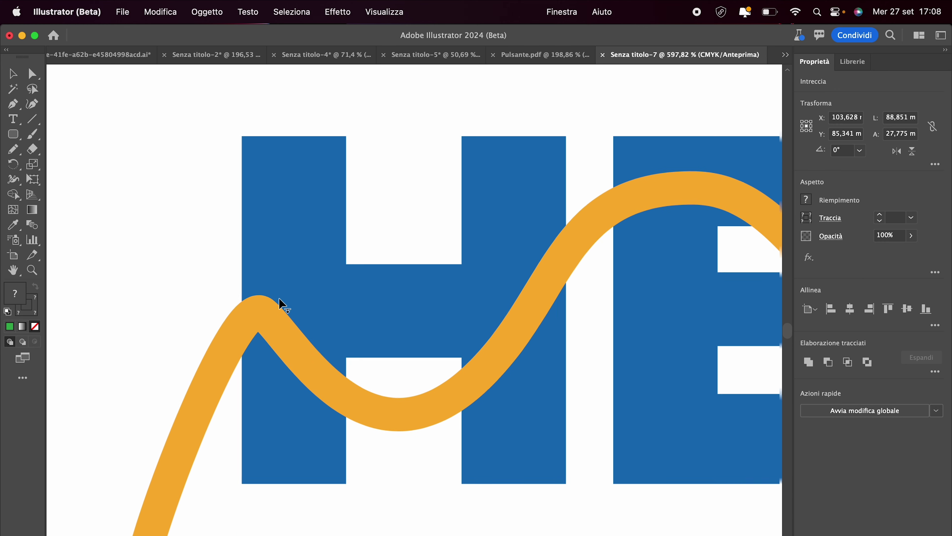
left_click(32, 119)
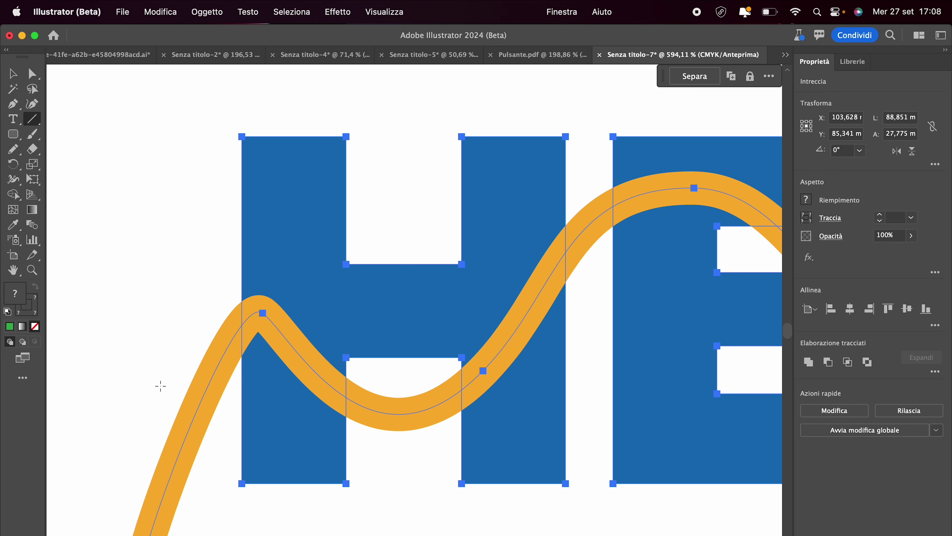
Draw a thick green straight bar across the H
mouse_move(160, 386)
left_mouse_down()
mouse_move(435, 406)
mouse_move(428, 376)
left_mouse_up()
key("v")
left_click(171, 281)
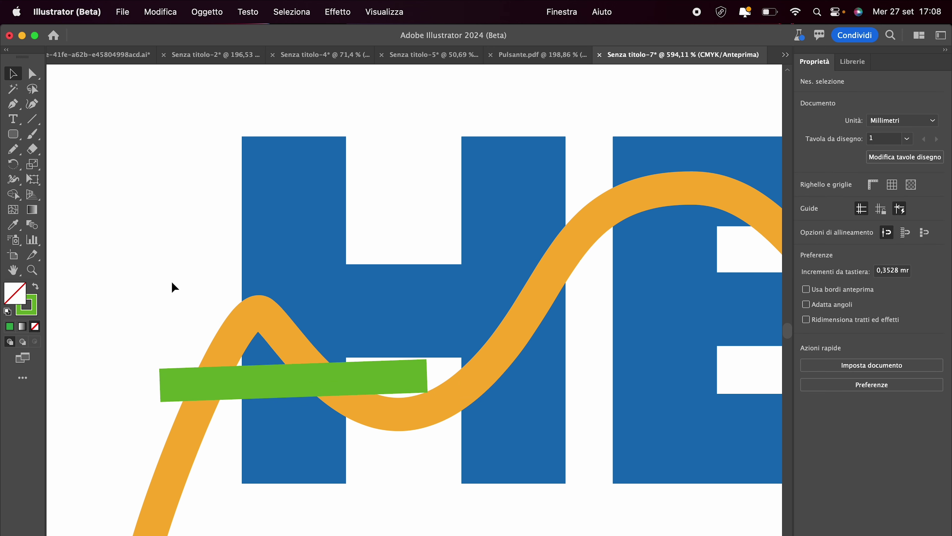
Release the existing intertwine and make a new one including the green bar
left_click_drag(172, 282, 387, 463)
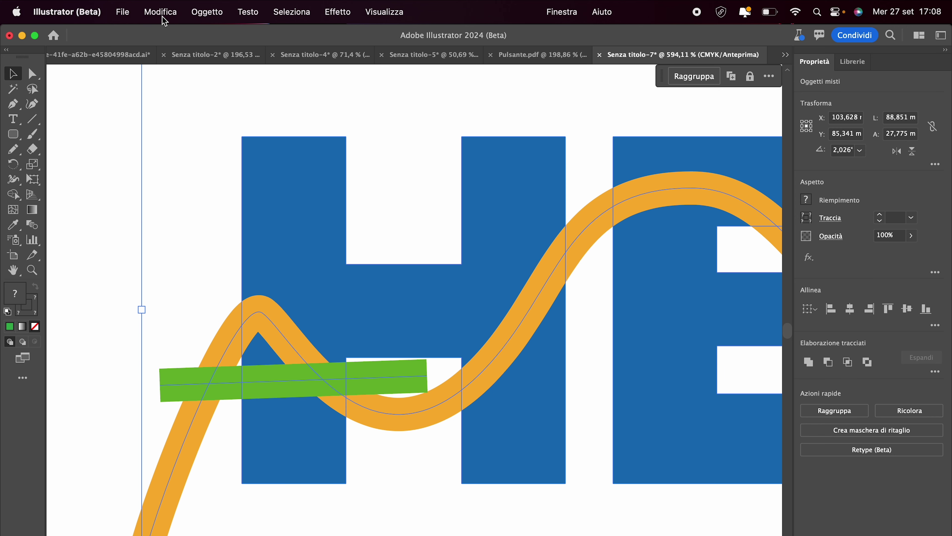
left_click(196, 12)
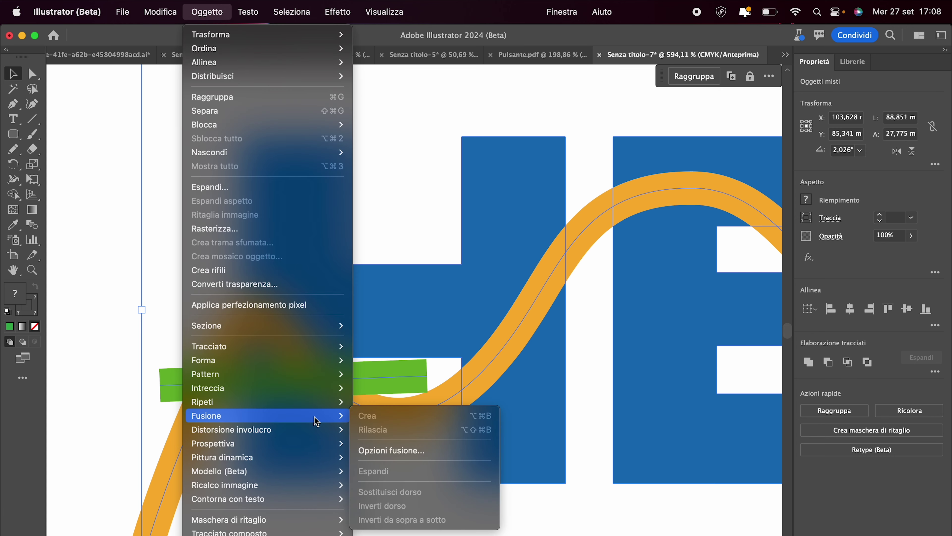
mouse_move(208, 387)
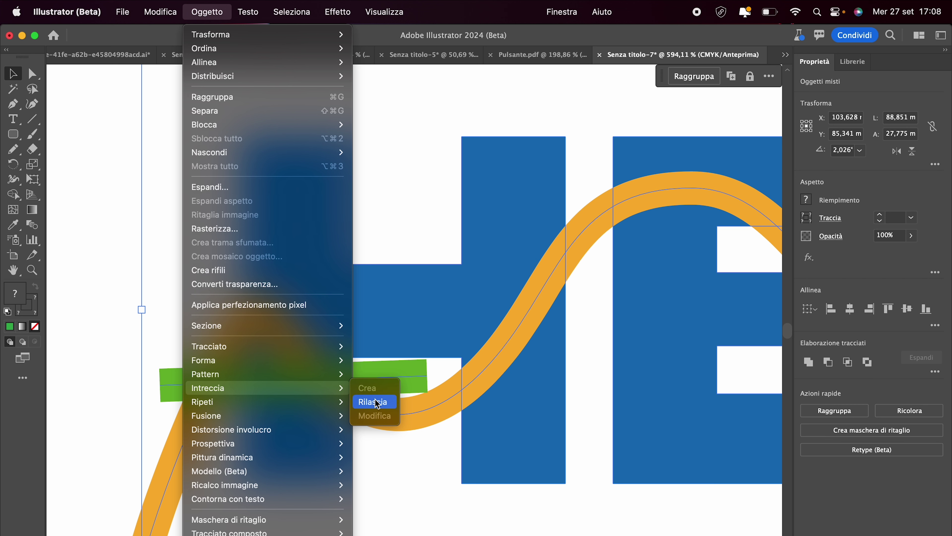
left_click(377, 402)
left_click(196, 8)
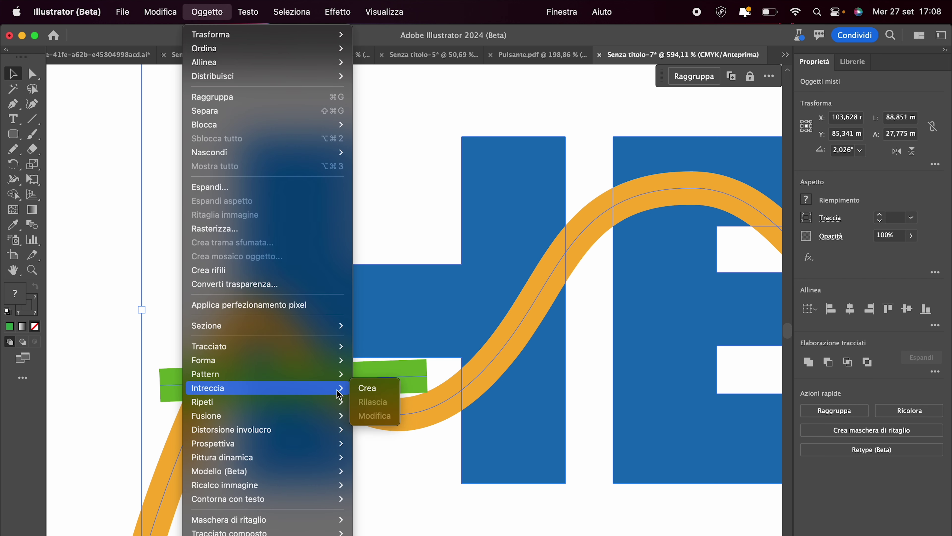
left_click(371, 388)
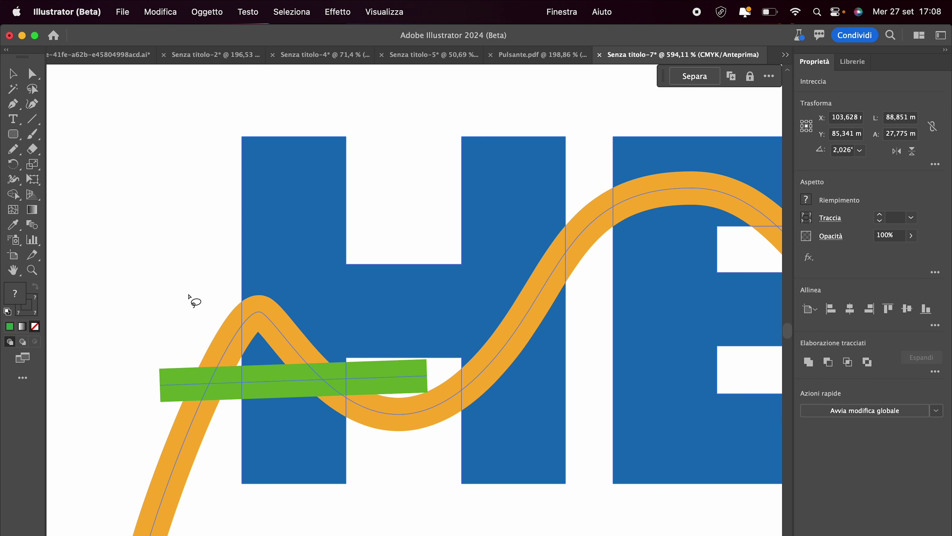
left_click_drag(187, 291, 369, 440)
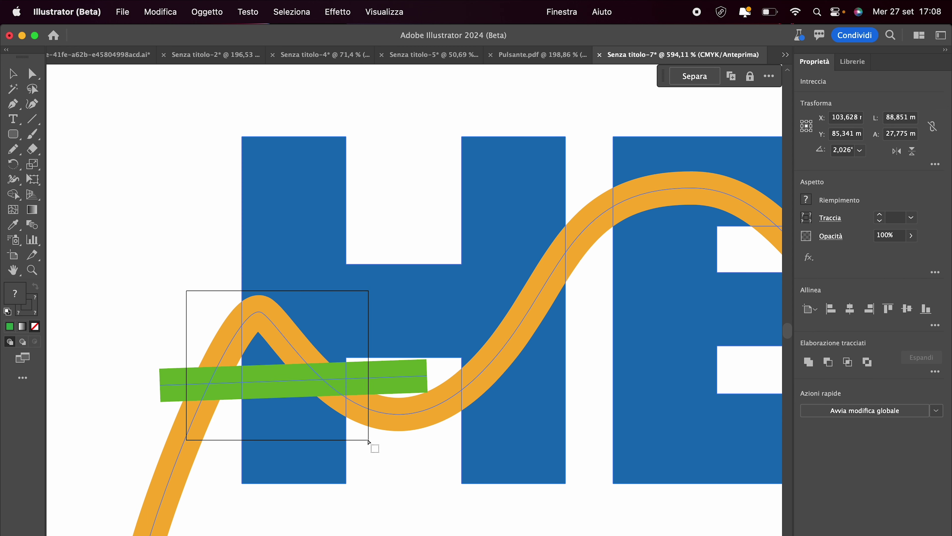
scroll(304, 361, "up", 5)
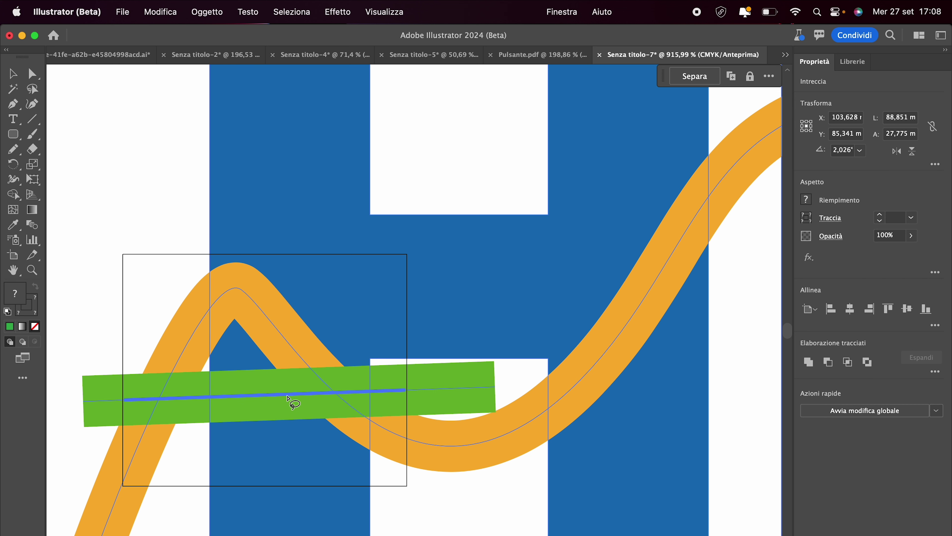
Send the green bar backward behind the orange curve at the H's left bar
right_click(287, 396)
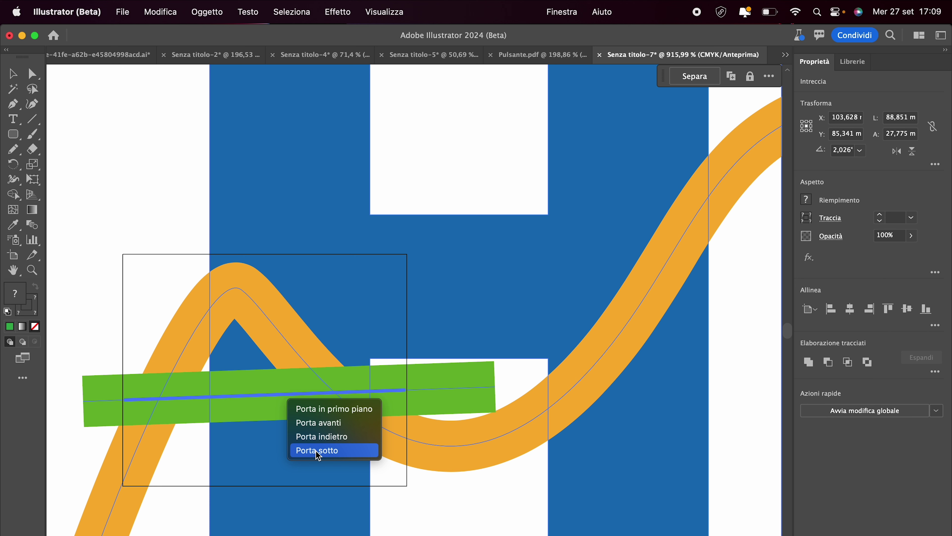
left_click(333, 436)
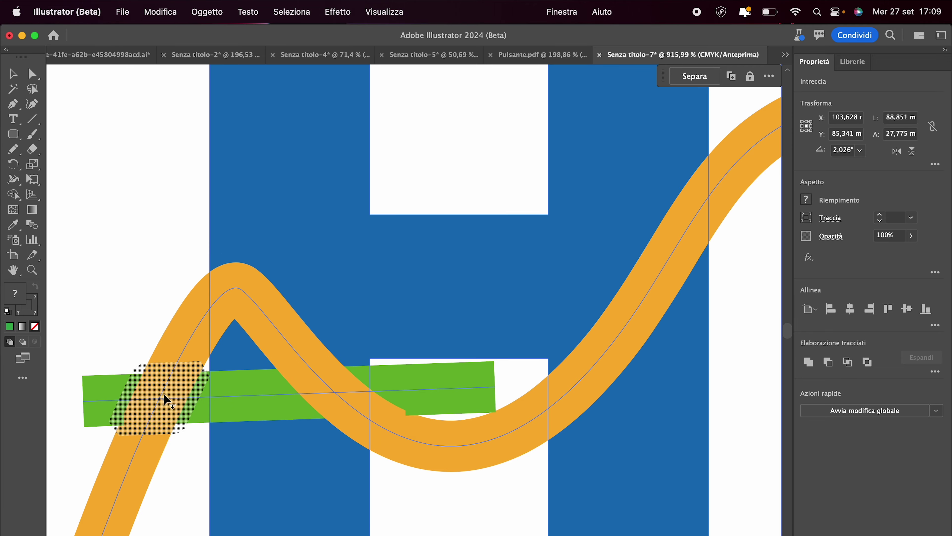
scroll(164, 394, "up", 3)
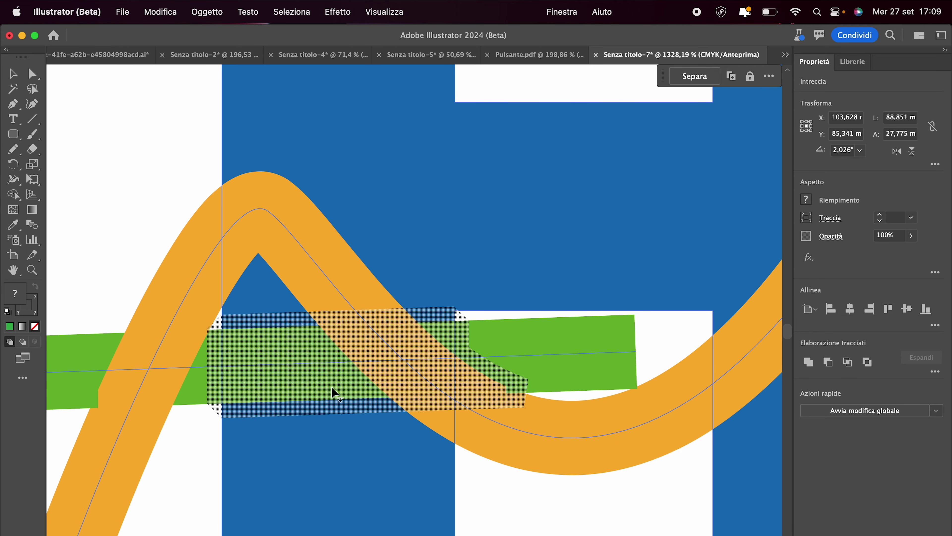
Edit the intertwine so the green bar sits in front at the second crossing
key("v")
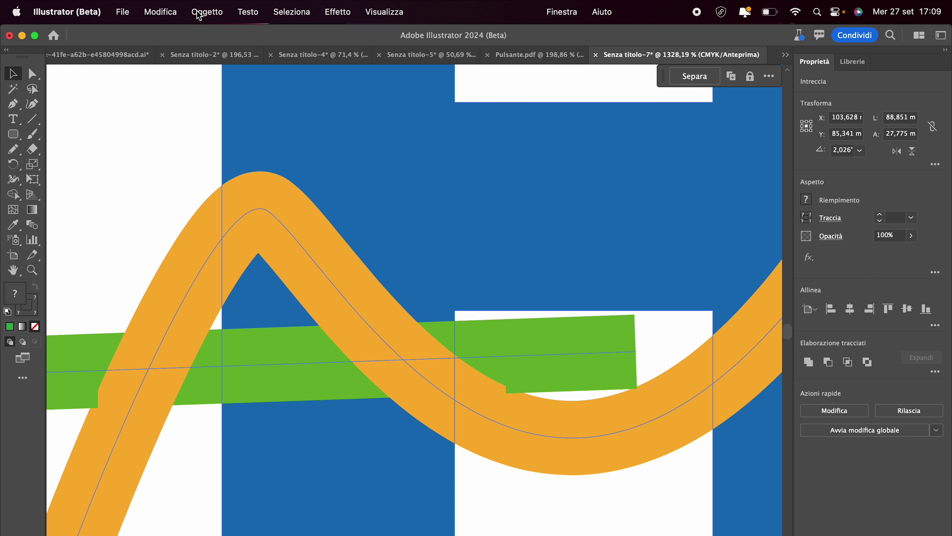
left_click(207, 12)
mouse_move(238, 387)
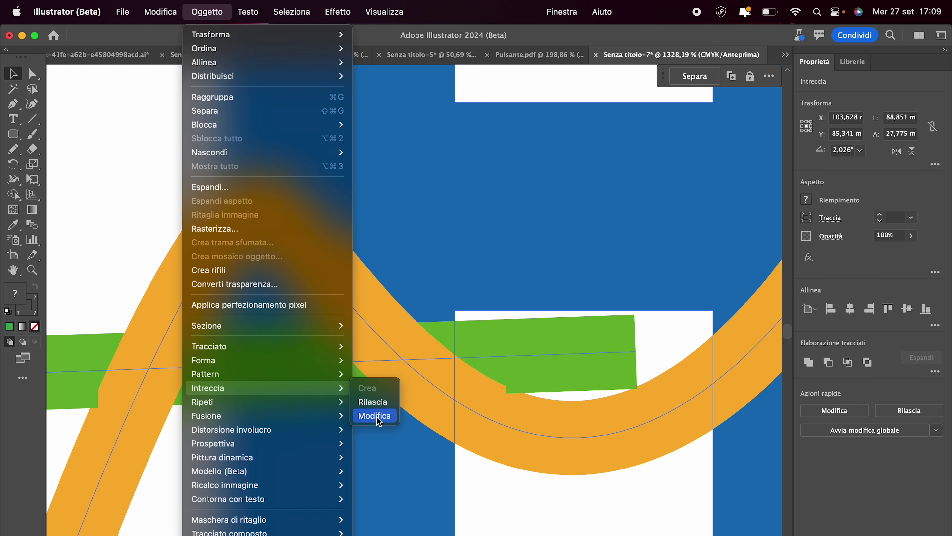
left_click(379, 415)
left_click_drag(489, 292, 300, 444)
left_click(352, 376)
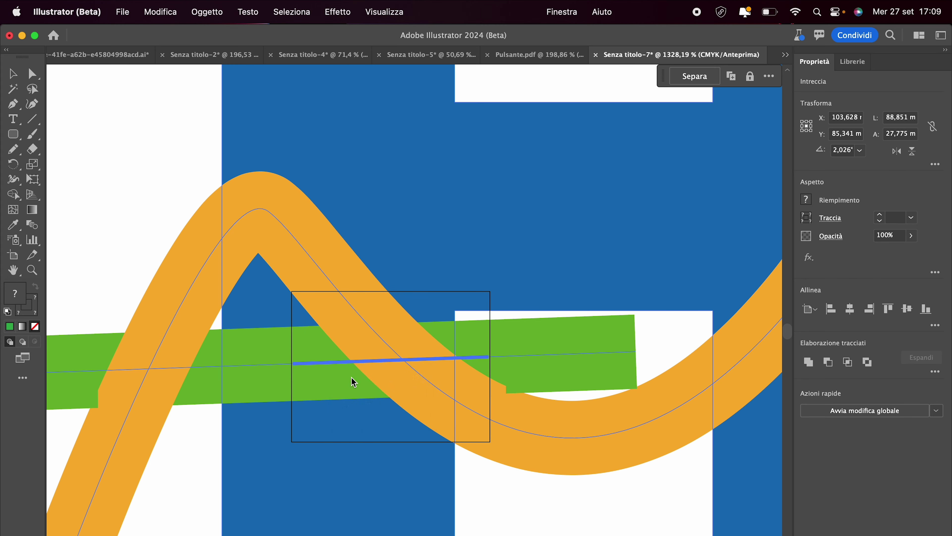
scroll(147, 246, "up", 3)
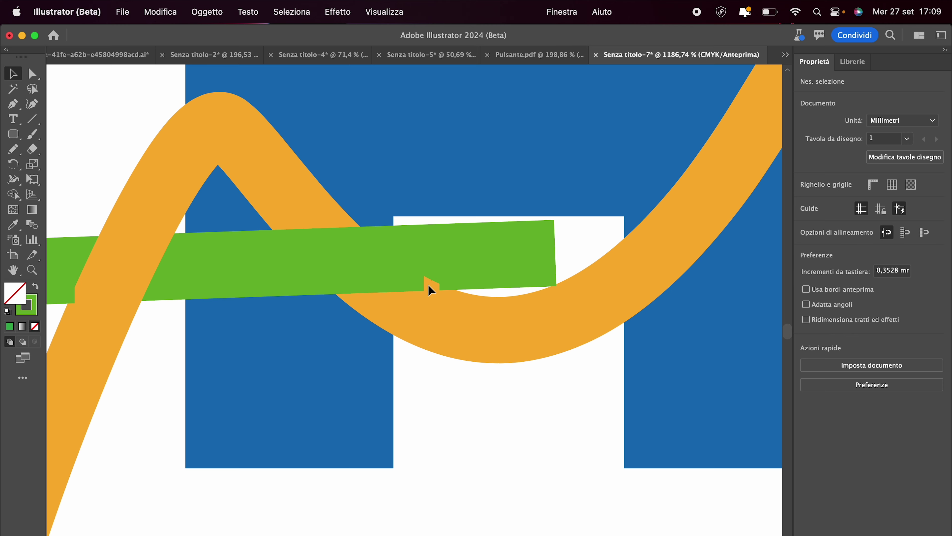
scroll(428, 284, "down", 3)
scroll(427, 287, "down", 2)
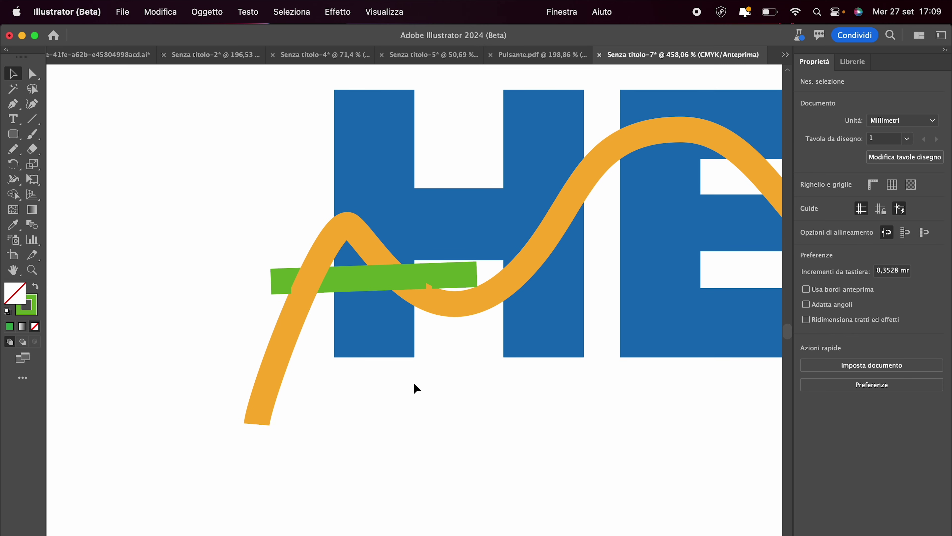
scroll(414, 382, "right", 5)
scroll(413, 382, "up", 2)
scroll(413, 382, "right", 3)
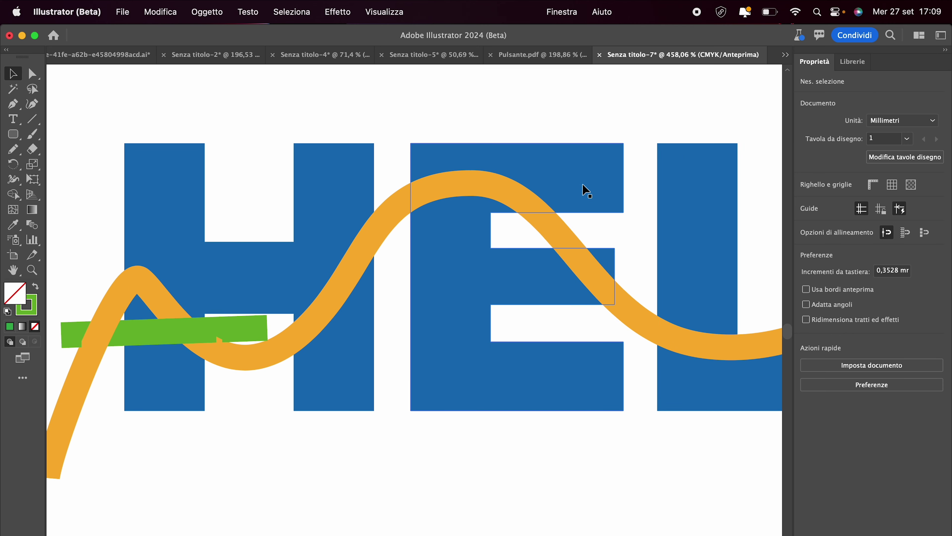
scroll(586, 190, "down", 1)
scroll(586, 190, "down", 2)
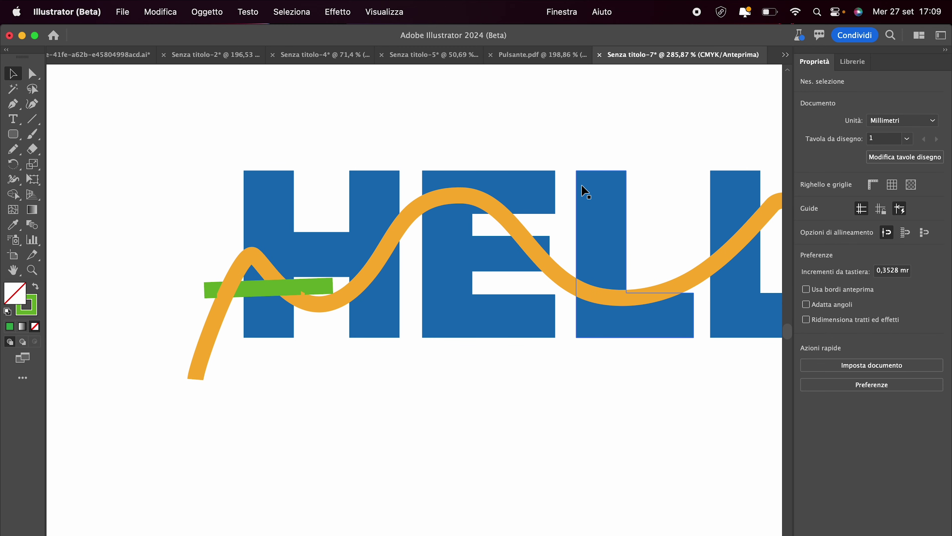
scroll(287, 267, "down", 2)
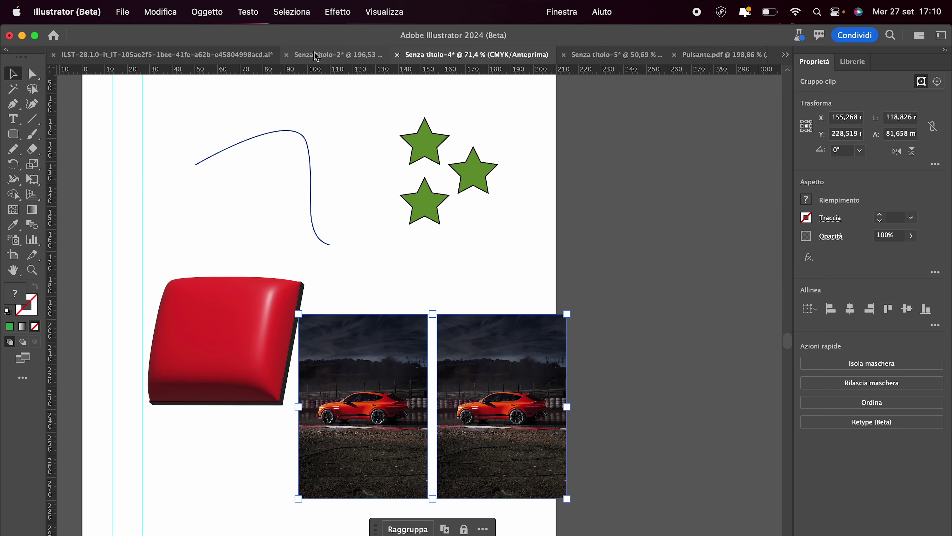
In Senza titolo-4, select the blue rectangle, Lorem ipsum text, curve and three stars
left_click(322, 56)
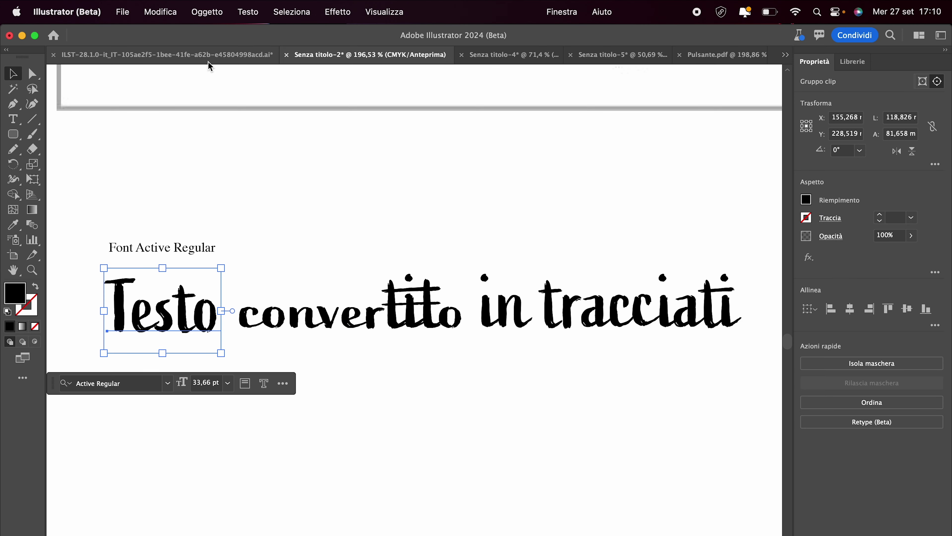
left_click(208, 58)
left_click(490, 55)
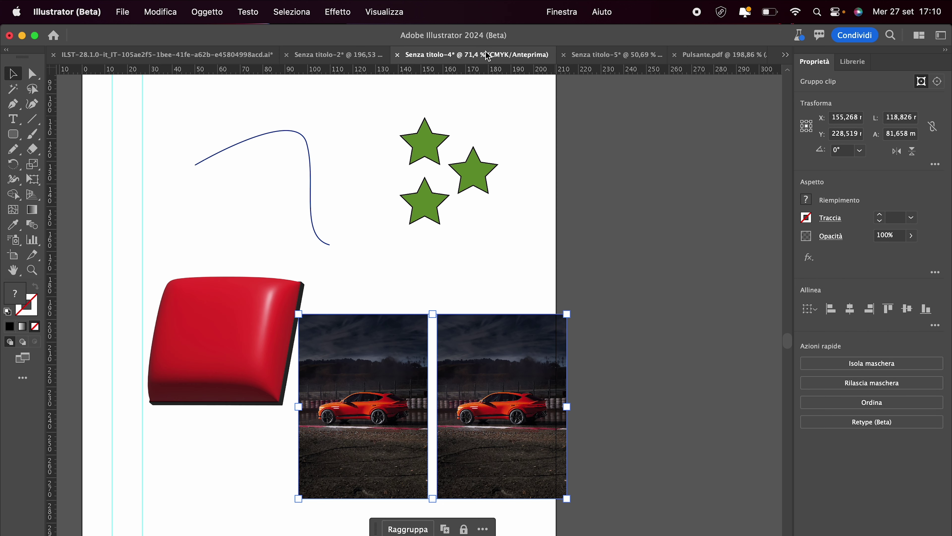
scroll(390, 138, "right", 3)
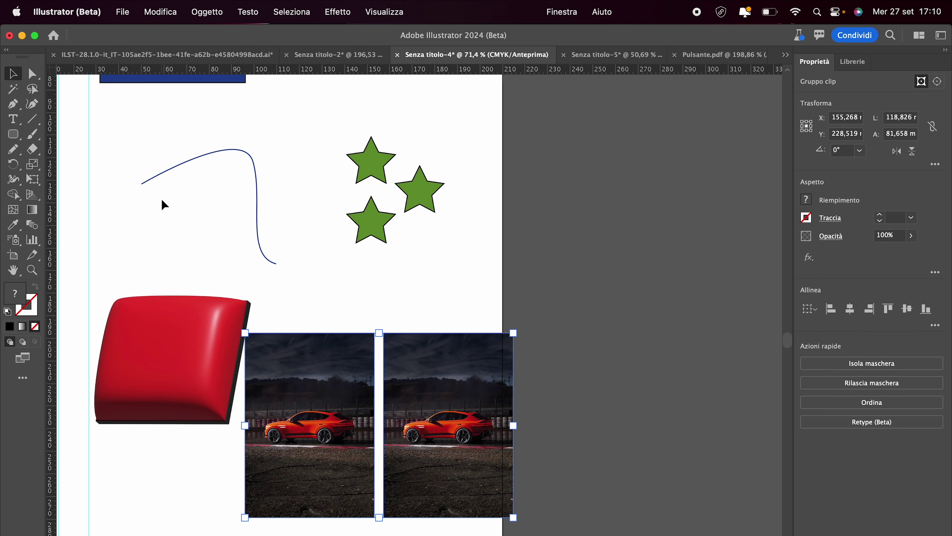
scroll(164, 205, "up", 5)
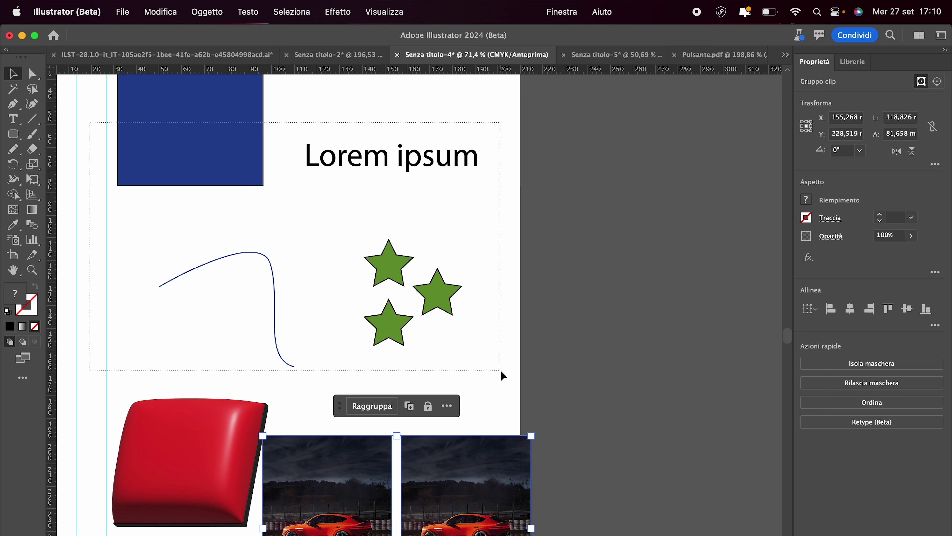
left_click_drag(93, 128, 500, 375)
Collect the four objects for export as multiple assets, keeping only the SVG format
right_click(231, 142)
mouse_move(289, 400)
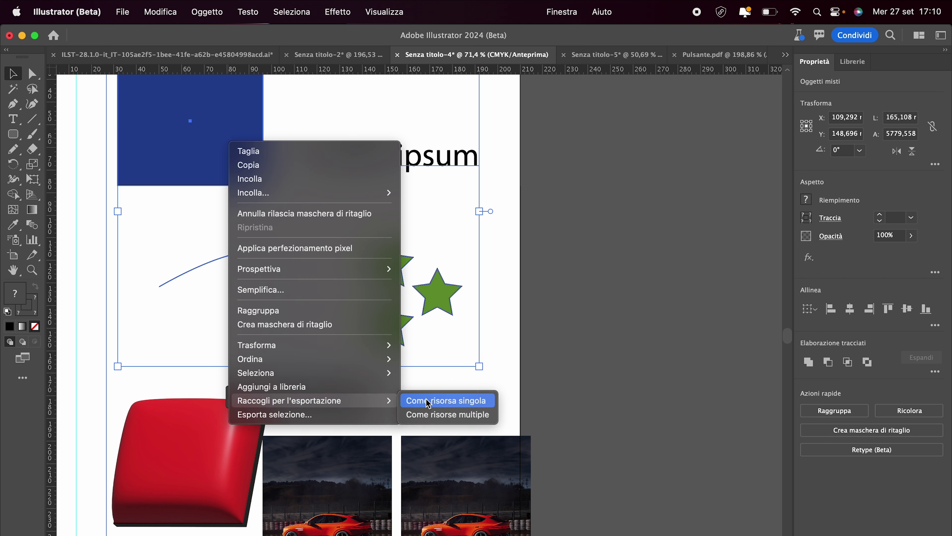
left_click(437, 415)
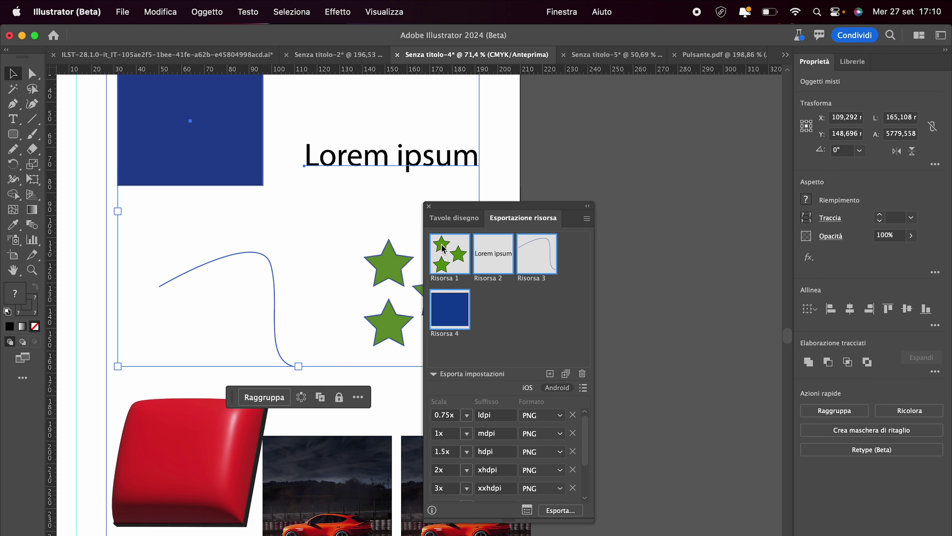
left_click(572, 415)
left_click(573, 415)
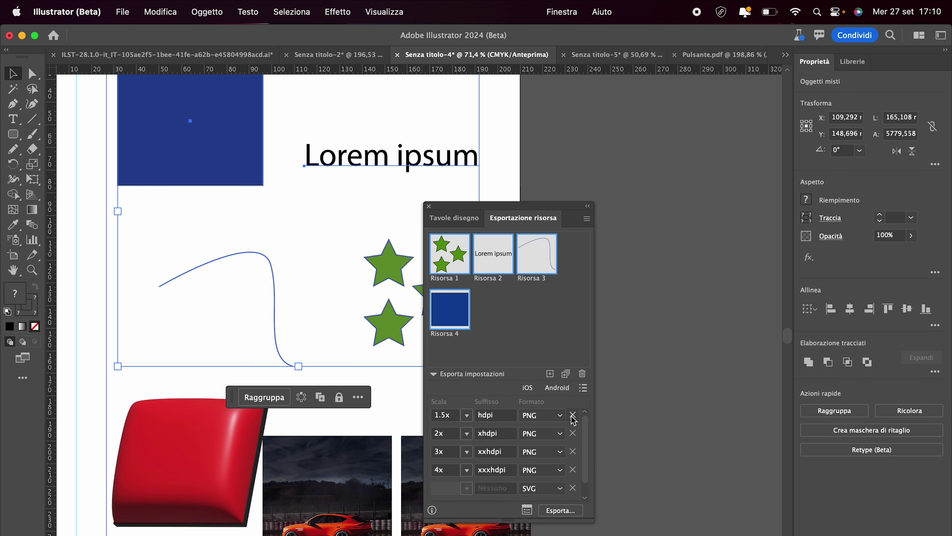
left_click(573, 414)
left_click_drag(539, 310, 640, 215)
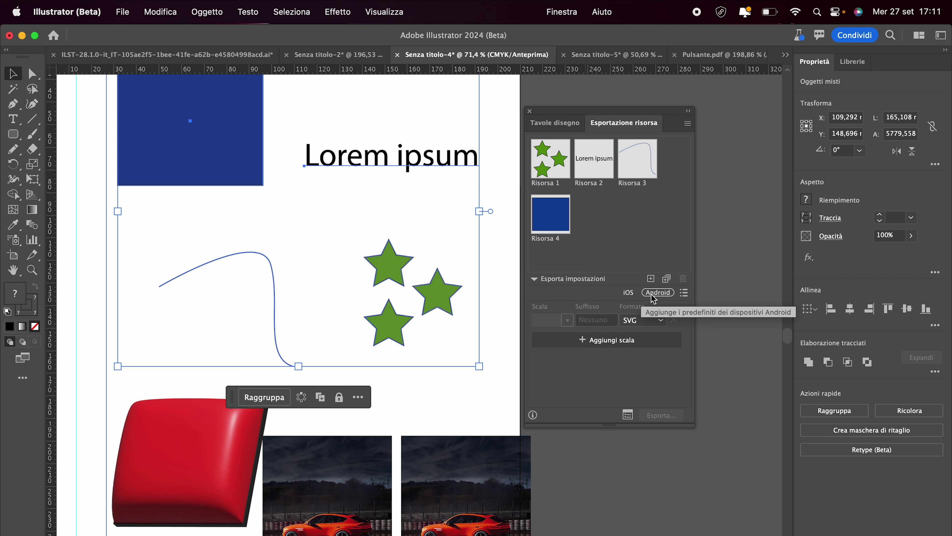
Apply the iOS export scale set, then trim it down to a single 1x PNG row
left_click(630, 294)
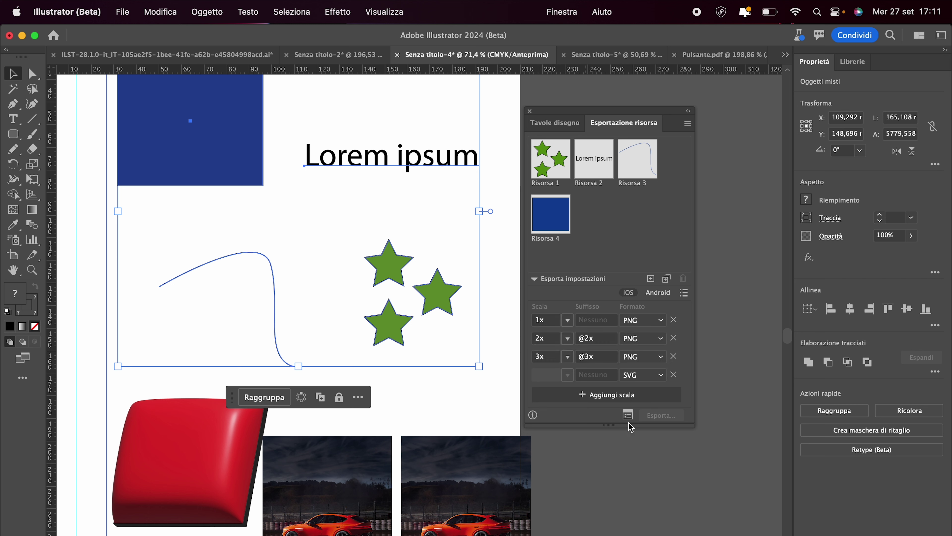
left_click_drag(620, 423, 621, 507)
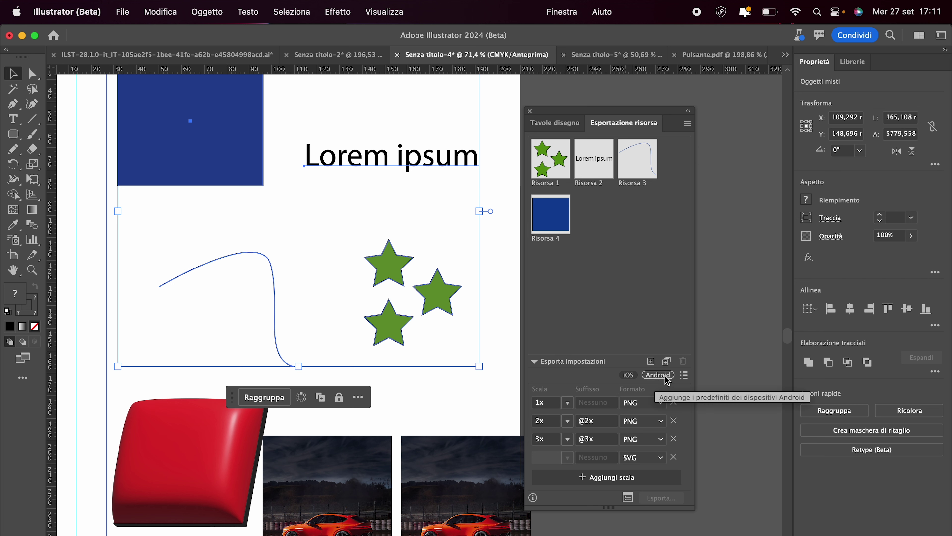
left_click(685, 376)
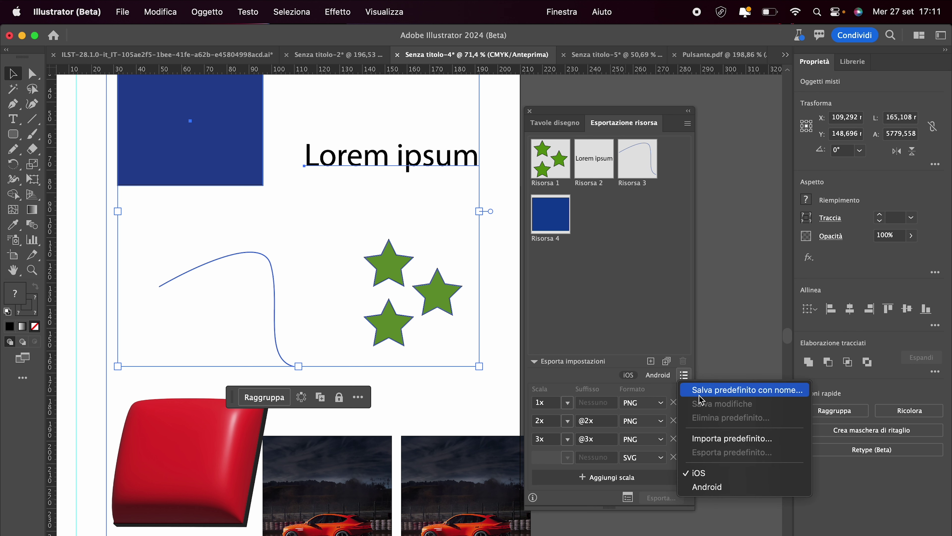
left_click(649, 311)
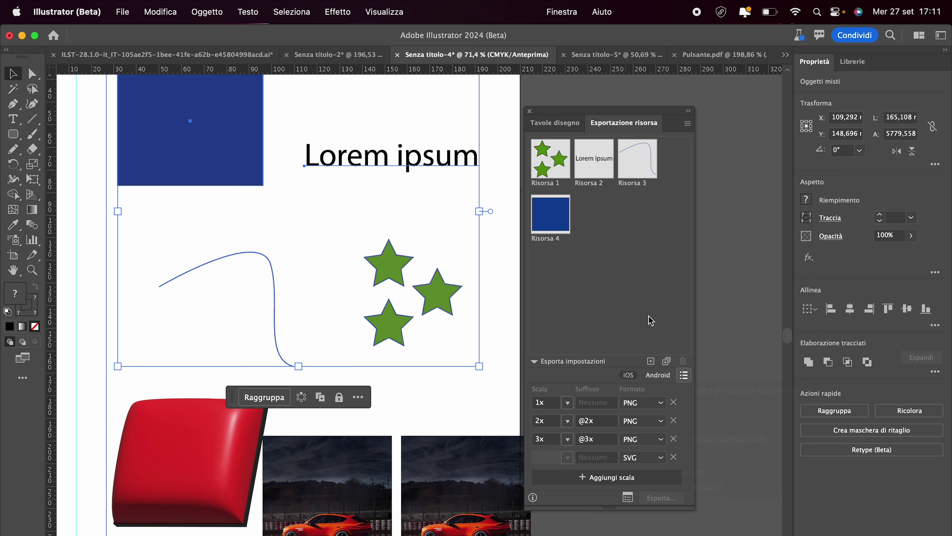
left_click(674, 420)
left_click(674, 420)
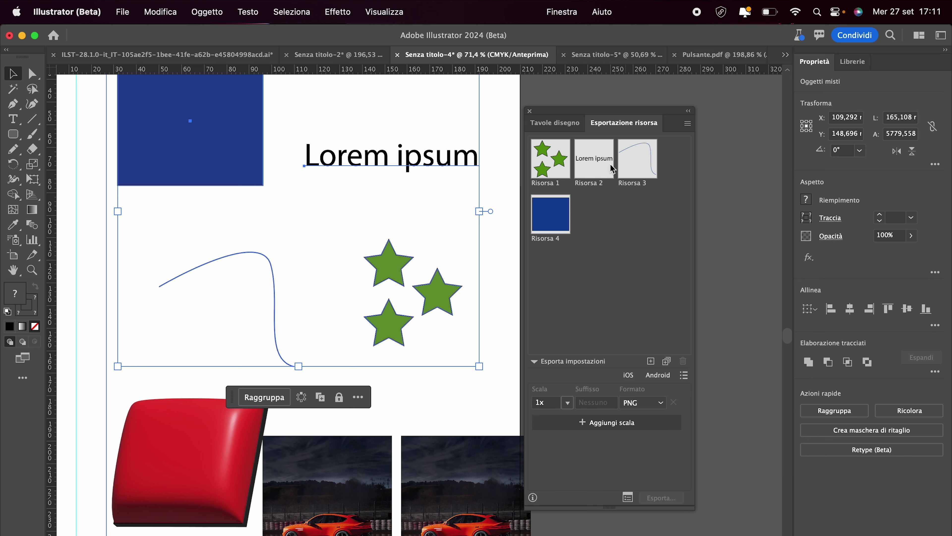
Add a 2x JPG 100 output and a third row set to PDF
left_click(626, 421)
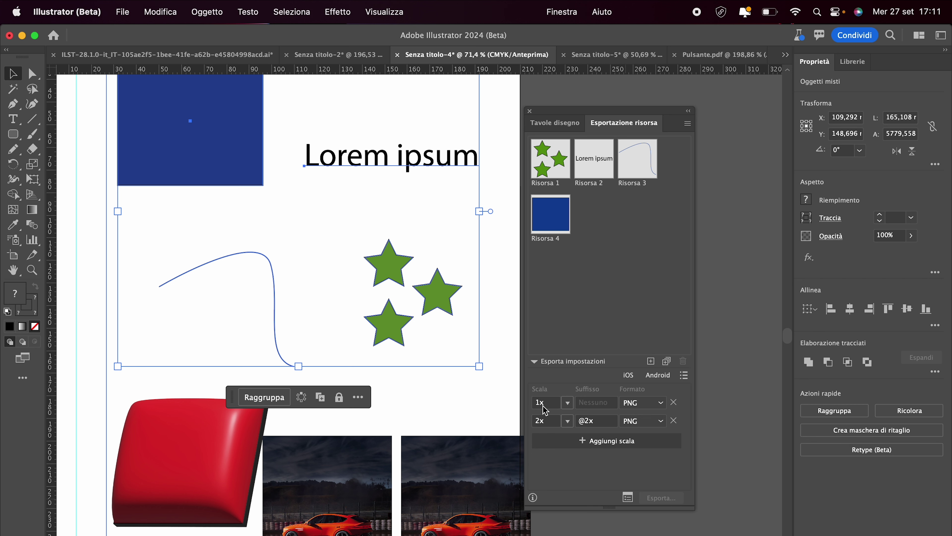
left_click(643, 421)
left_click(644, 462)
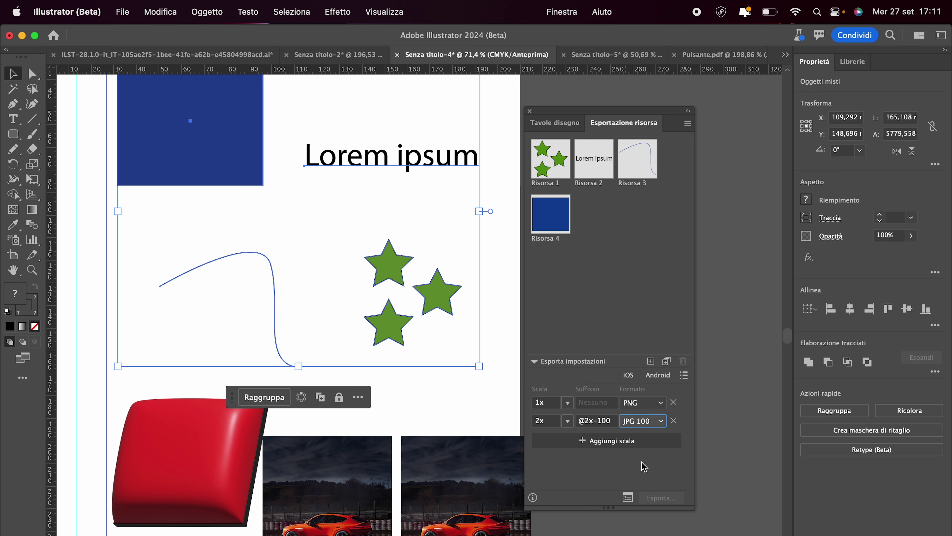
left_click(596, 442)
left_click(568, 439)
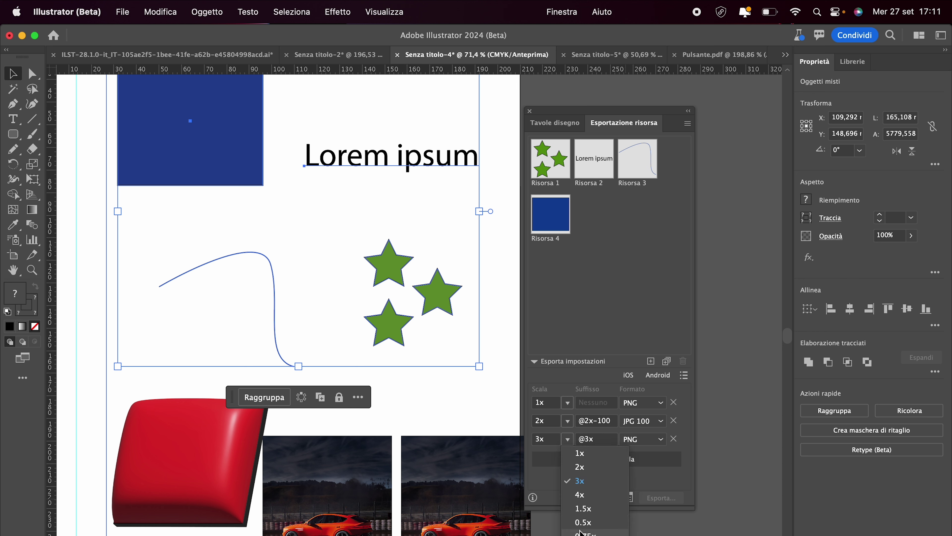
left_click(659, 438)
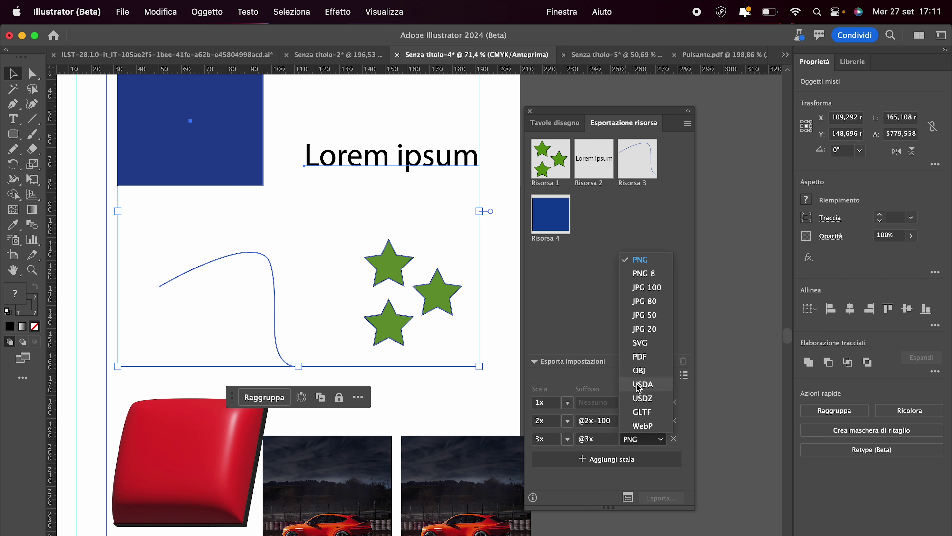
left_click(640, 357)
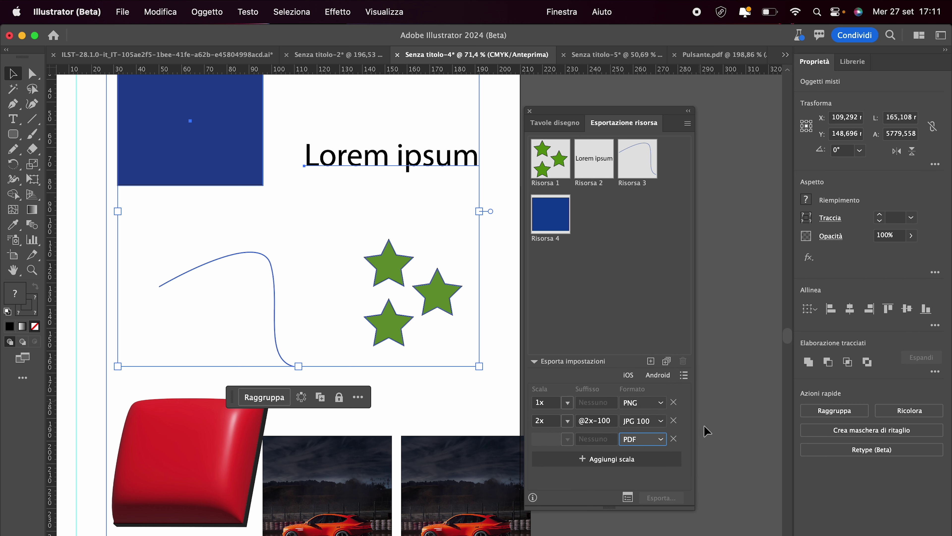
Save the current export settings as the preset Predefinito2
left_click(684, 375)
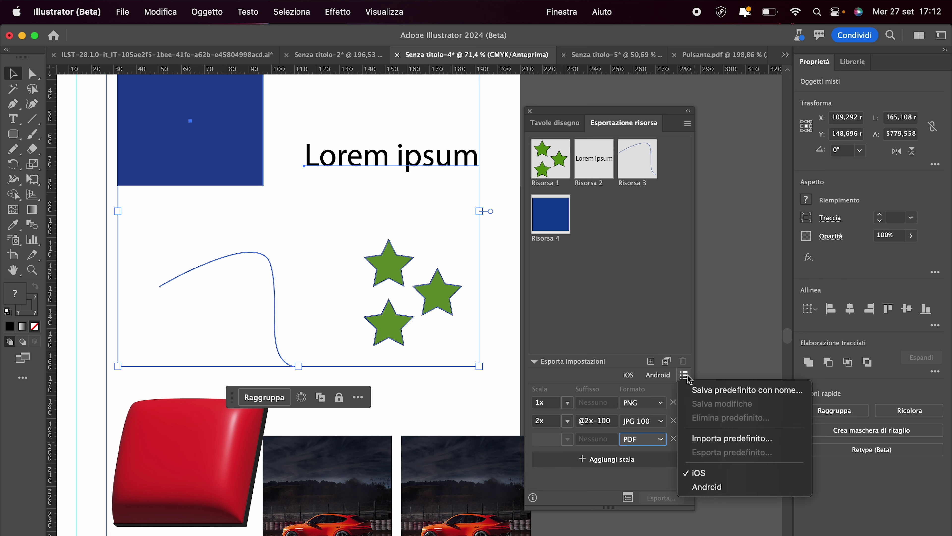
left_click(719, 390)
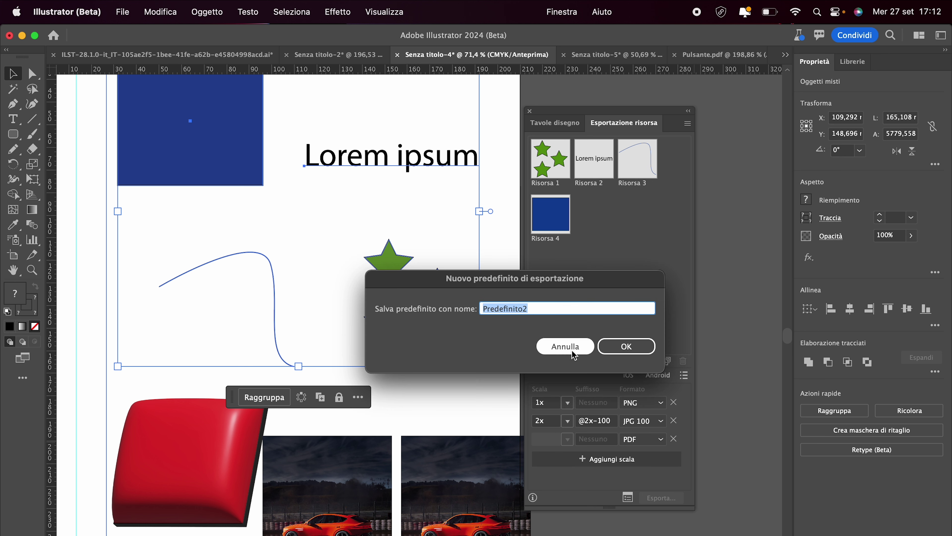
left_click(610, 346)
left_click(684, 375)
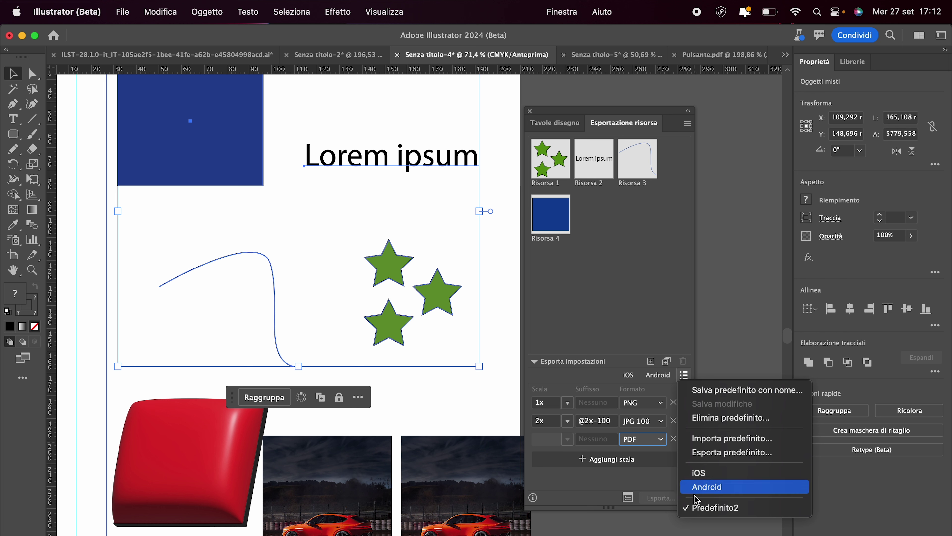
left_click(656, 487)
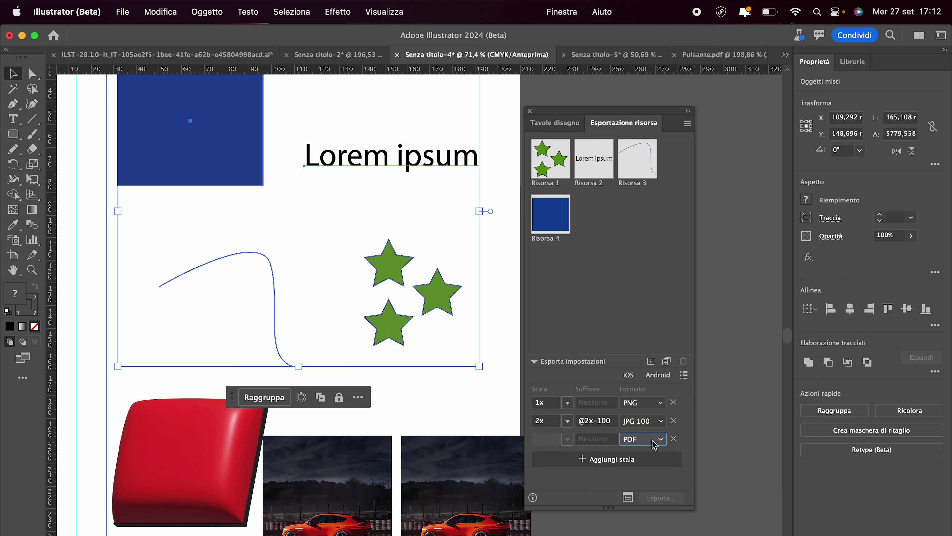
Change the third row to 3x WebP and close the Asset Export panel
left_click(655, 444)
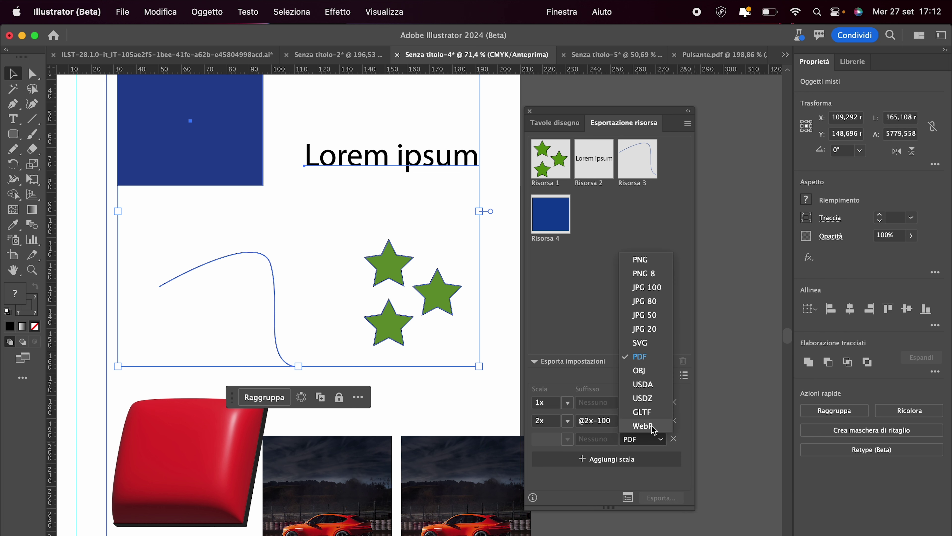
left_click(650, 426)
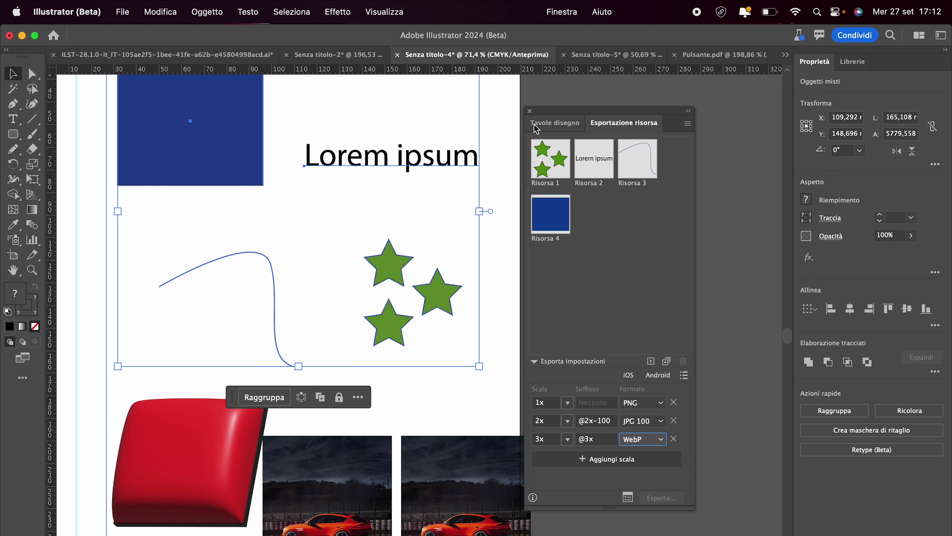
left_click(530, 111)
left_click(123, 11)
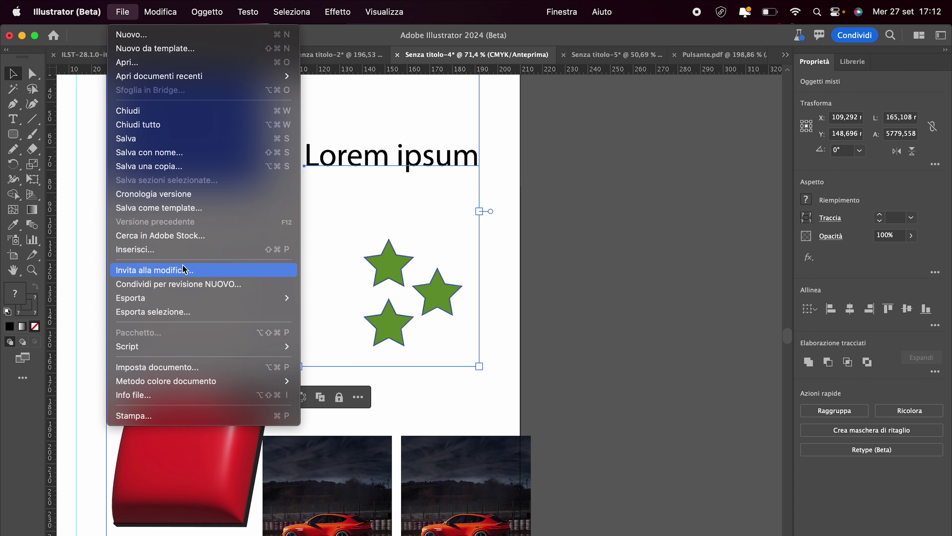
mouse_move(149, 298)
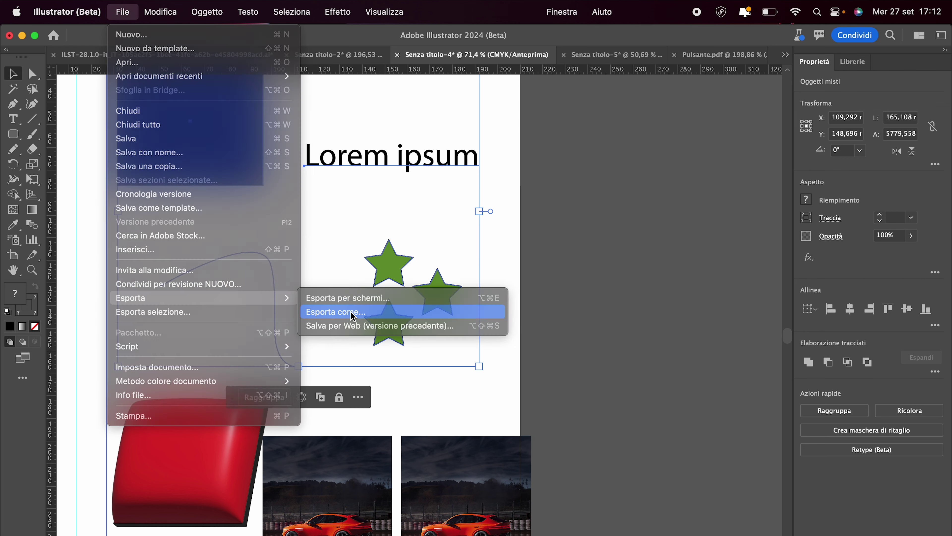
left_click(383, 311)
left_click(452, 317)
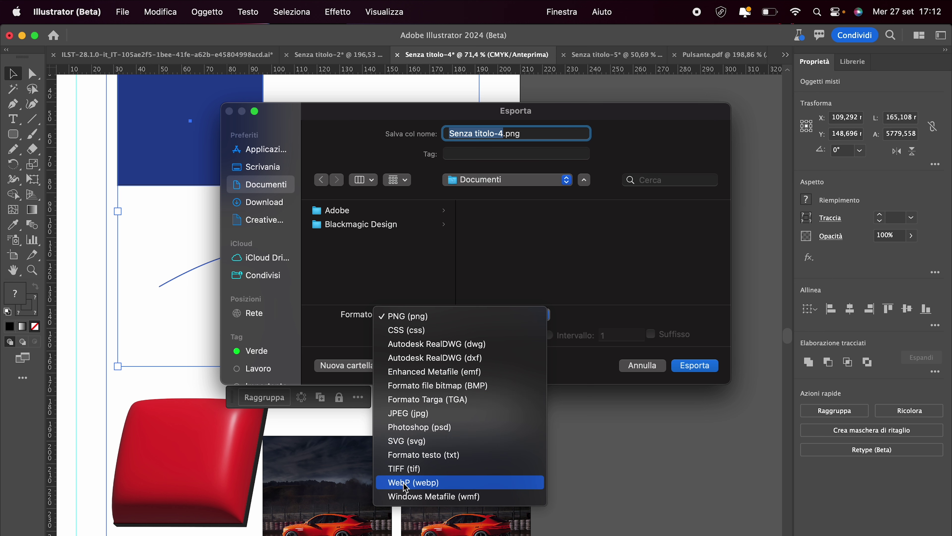
key("Escape")
key("Escape")
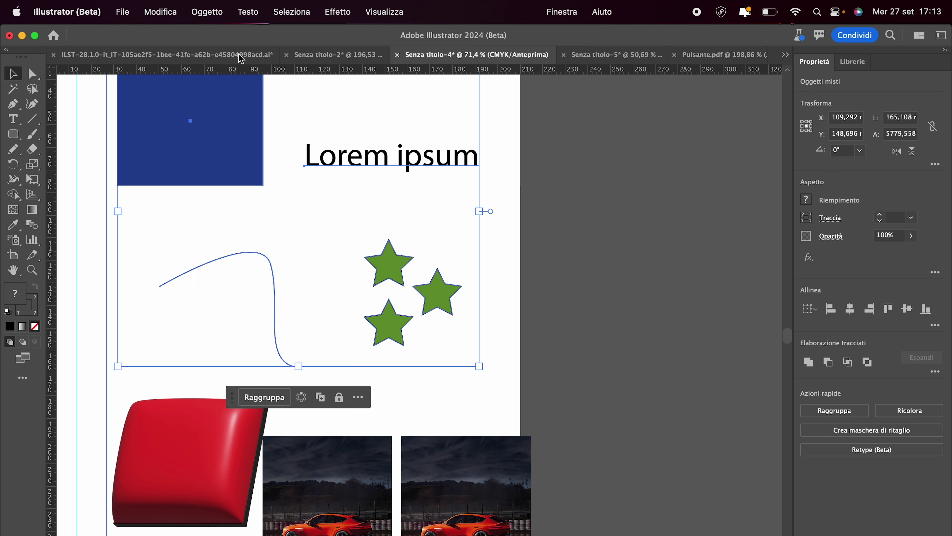